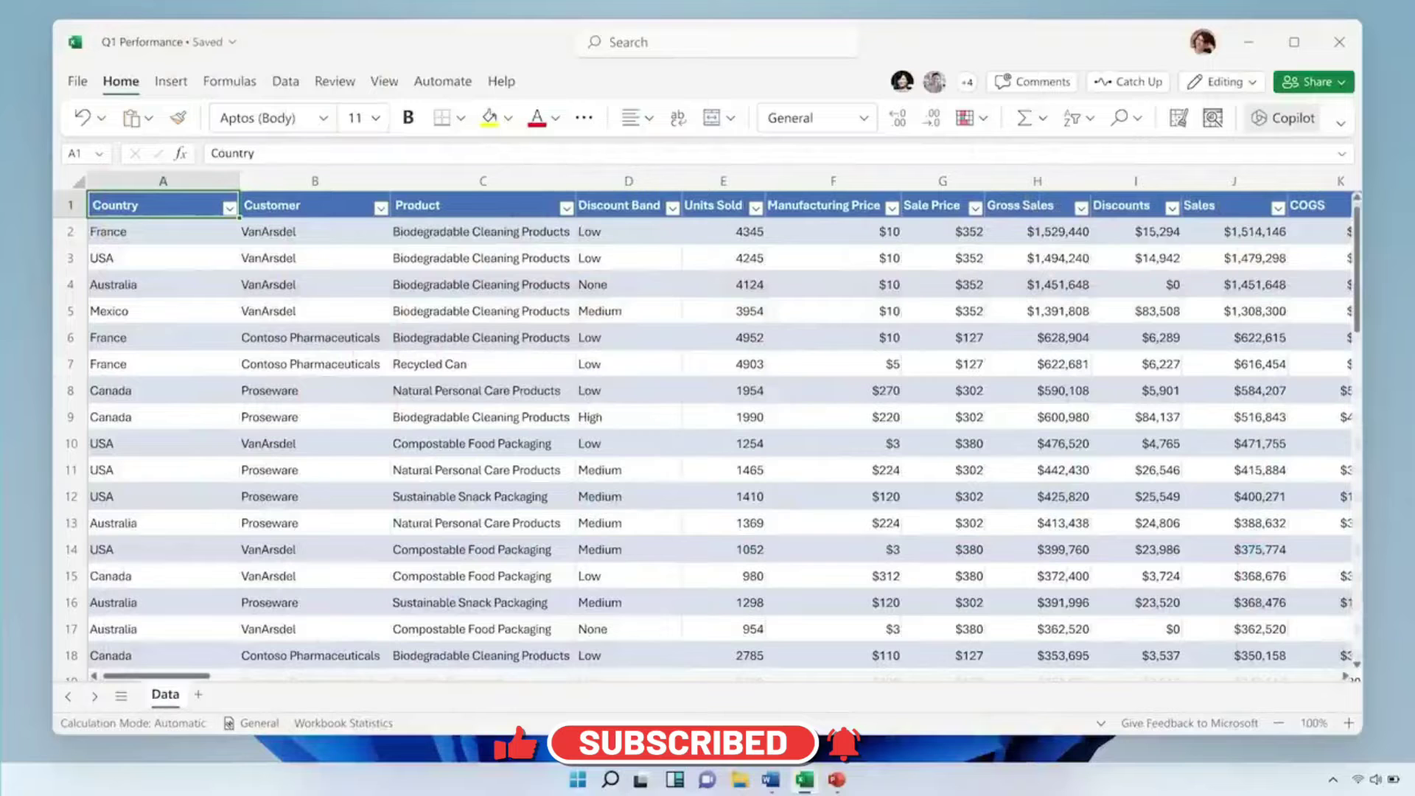
Open Copilot and ask it to analyze this quarter's business results and summarize three key trends.
{"action": "left_click", "coordinate": [1296, 117]}
{"action": "left_click", "coordinate": [1268, 626]}
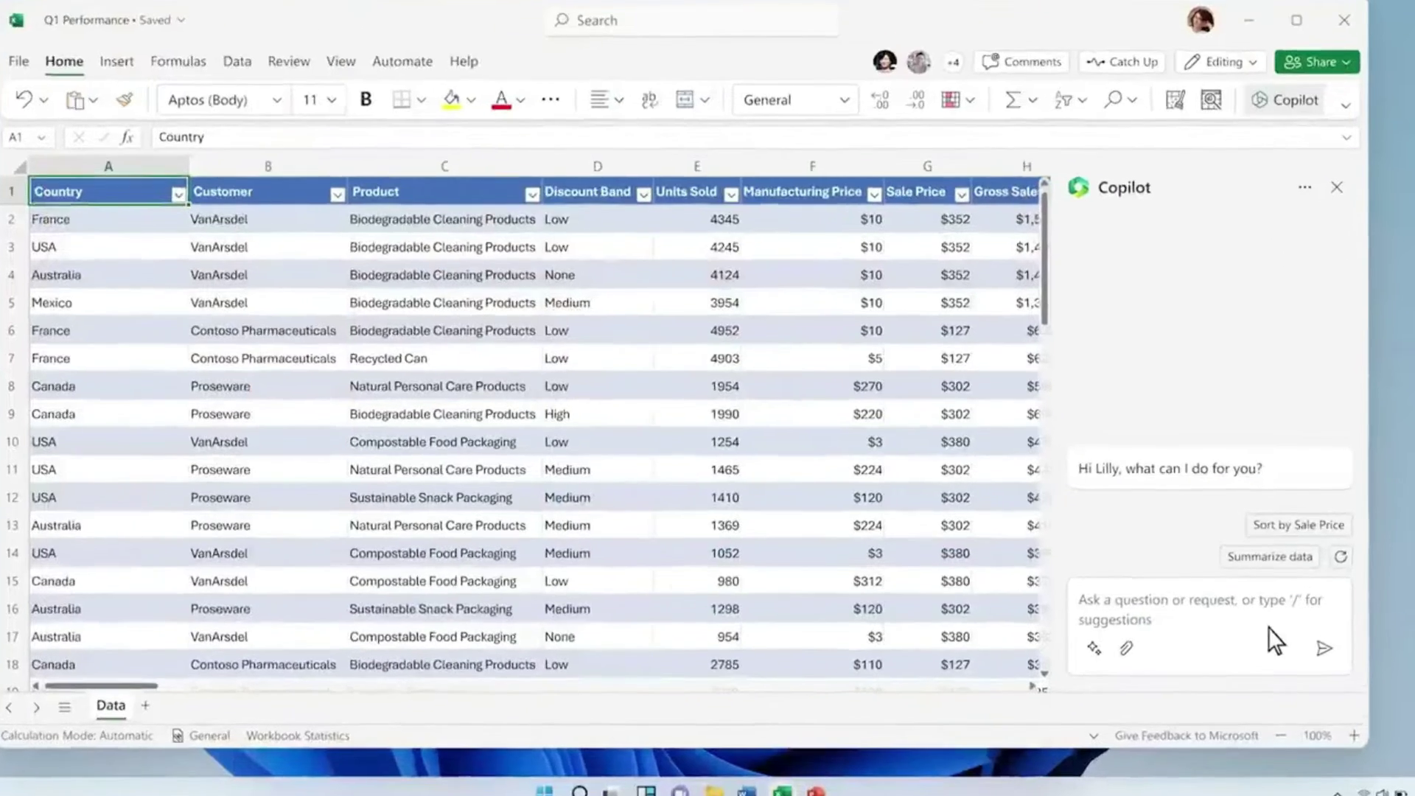
{"action": "type", "text": "Analyze this quarter's business results and summarize"}
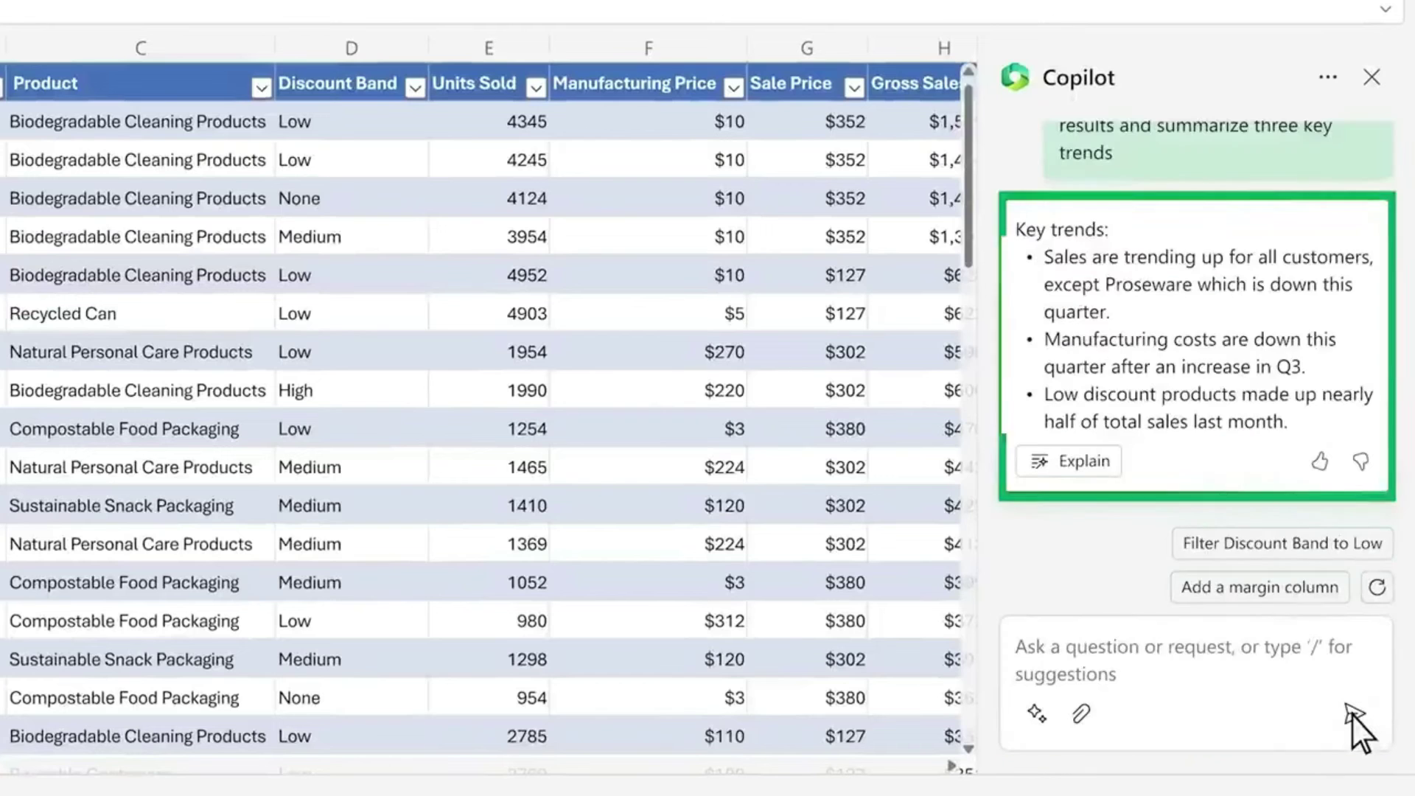
Ask Copilot for a breakdown of Proseware sales growth and for help visualizing what contributed to the decline in sales growth.
{"action": "type", "text": "Show me a breakdown of Proseware sales growth"}
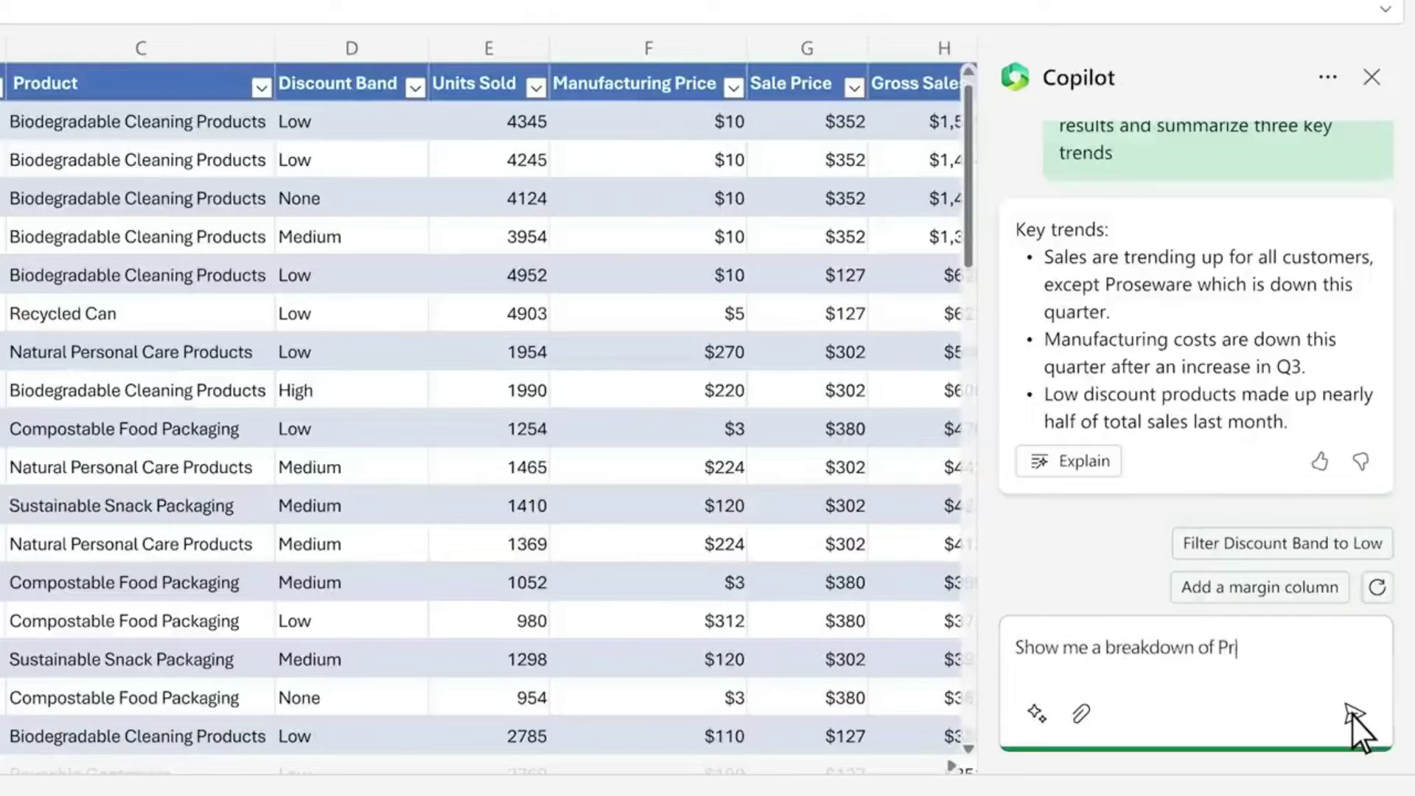
{"action": "left_click", "coordinate": [1352, 715]}
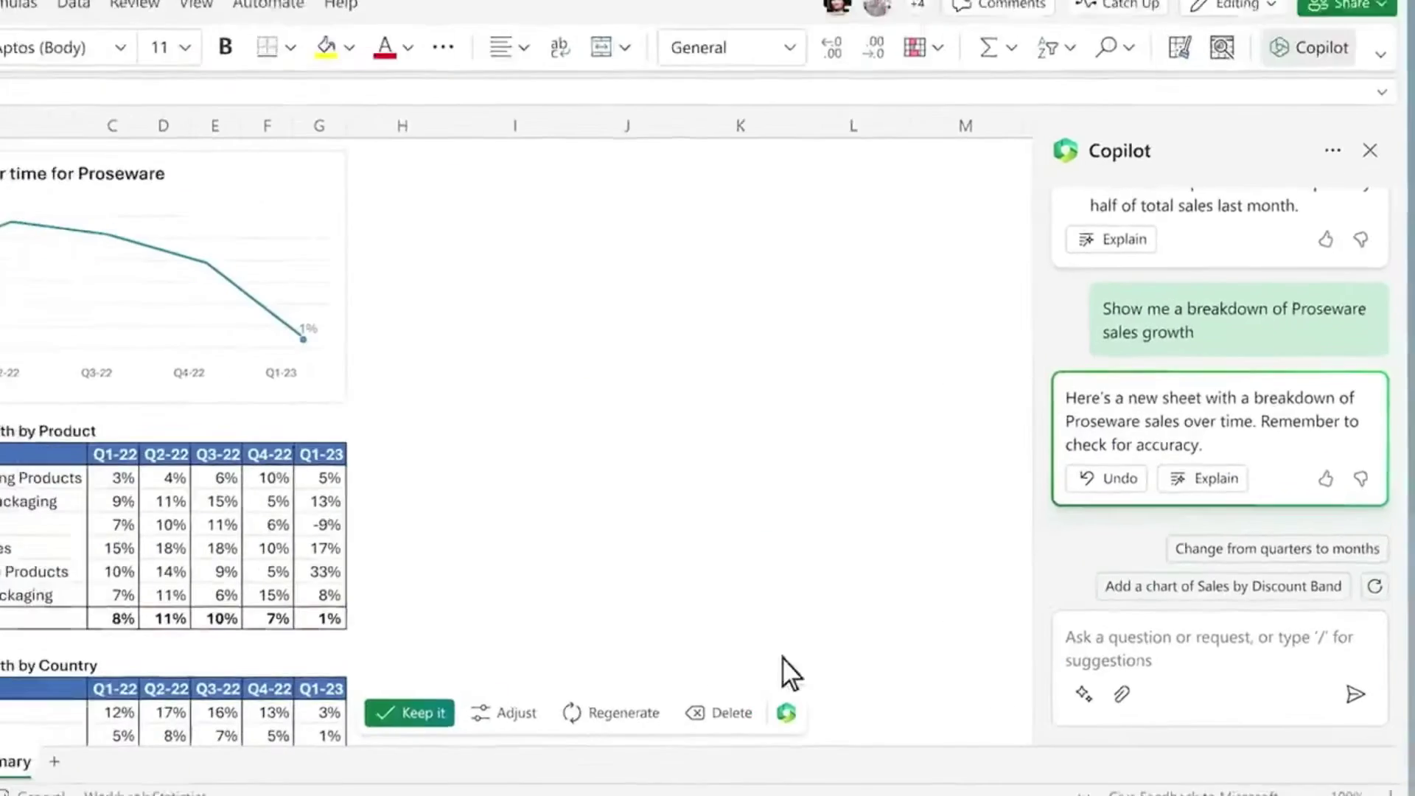
{"action": "type", "text": "Help me visualize what contributed to the decline in sales growth"}
{"action": "left_click", "coordinate": [1354, 694]}
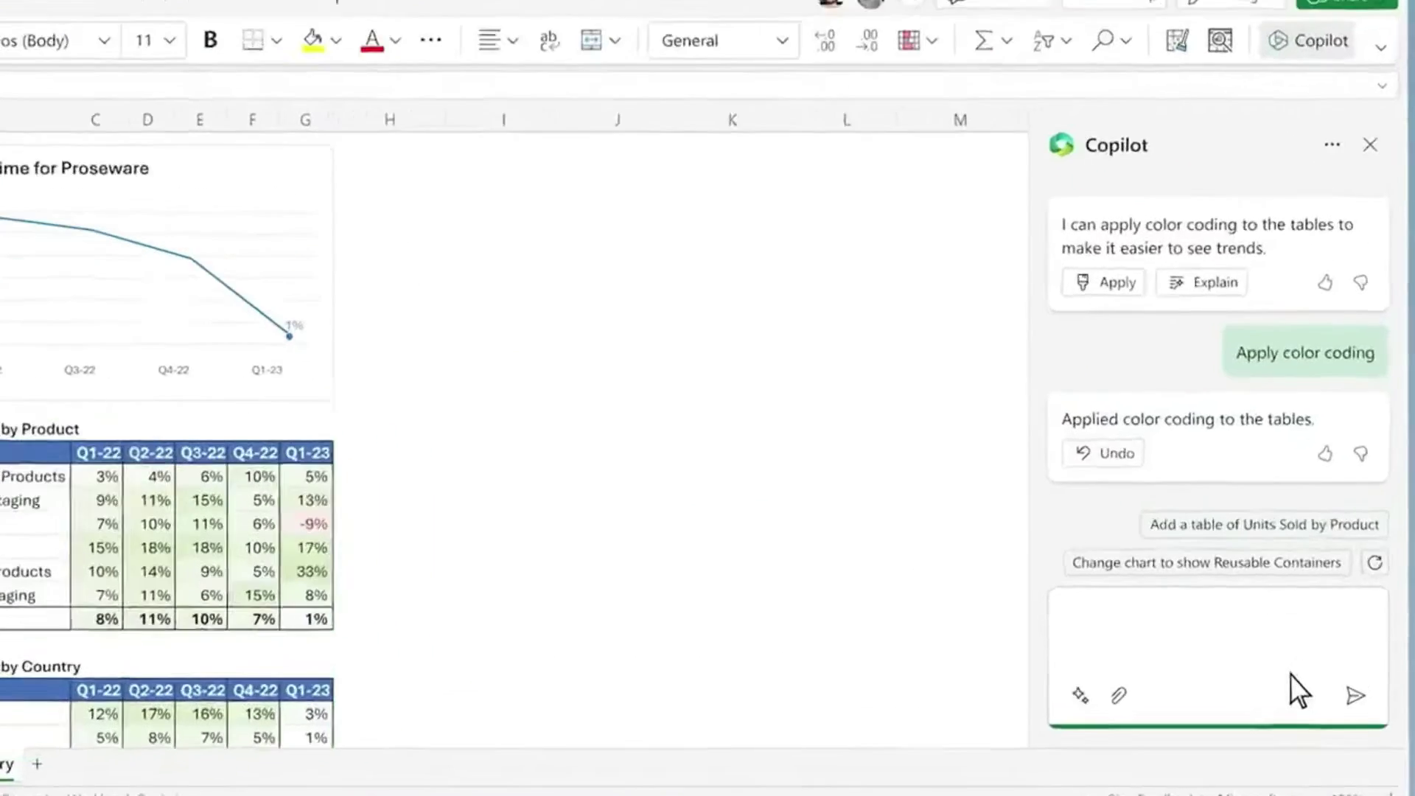
Ask Copilot what would have happened if Reusable Containers had maintained the prior quarter's growth rate.
{"action": "type", "text": "What would have happened if Reusable Containers had maintained the prior quarter's growth rate?"}
{"action": "left_click", "coordinate": [1352, 714]}
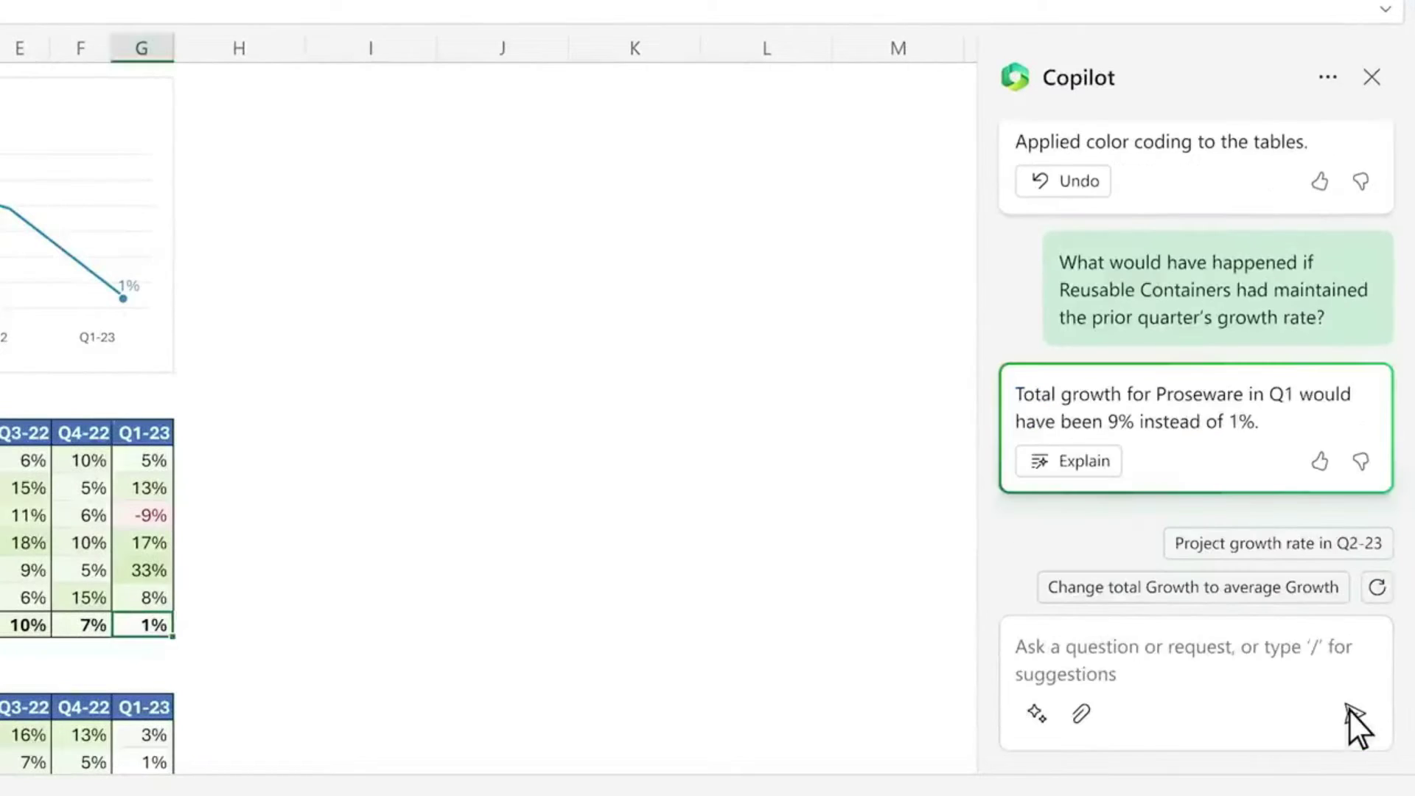
{"action": "left_click", "coordinate": [1100, 463]}
{"action": "left_click", "coordinate": [1172, 461]}
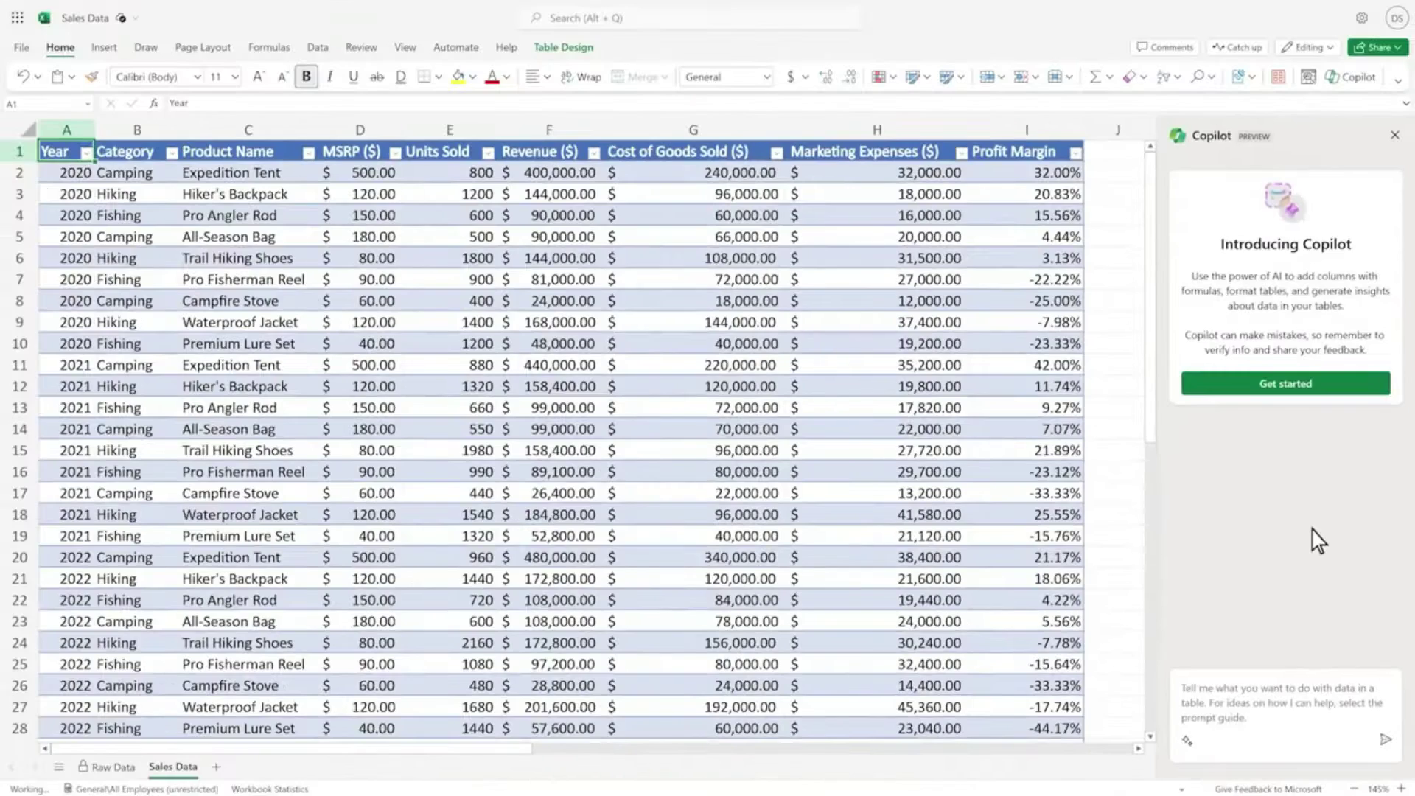
Have Copilot add a column calculating revenue with a 10% increase in marketing expenses, assuming every 1k in marketing spend increases units sold by 1%.
{"action": "type", "text": "Assuming every 1k in marketing spend increases units sold by 1%, add a column that calculates the revenue based on a 10% increase in marketing expenses"}
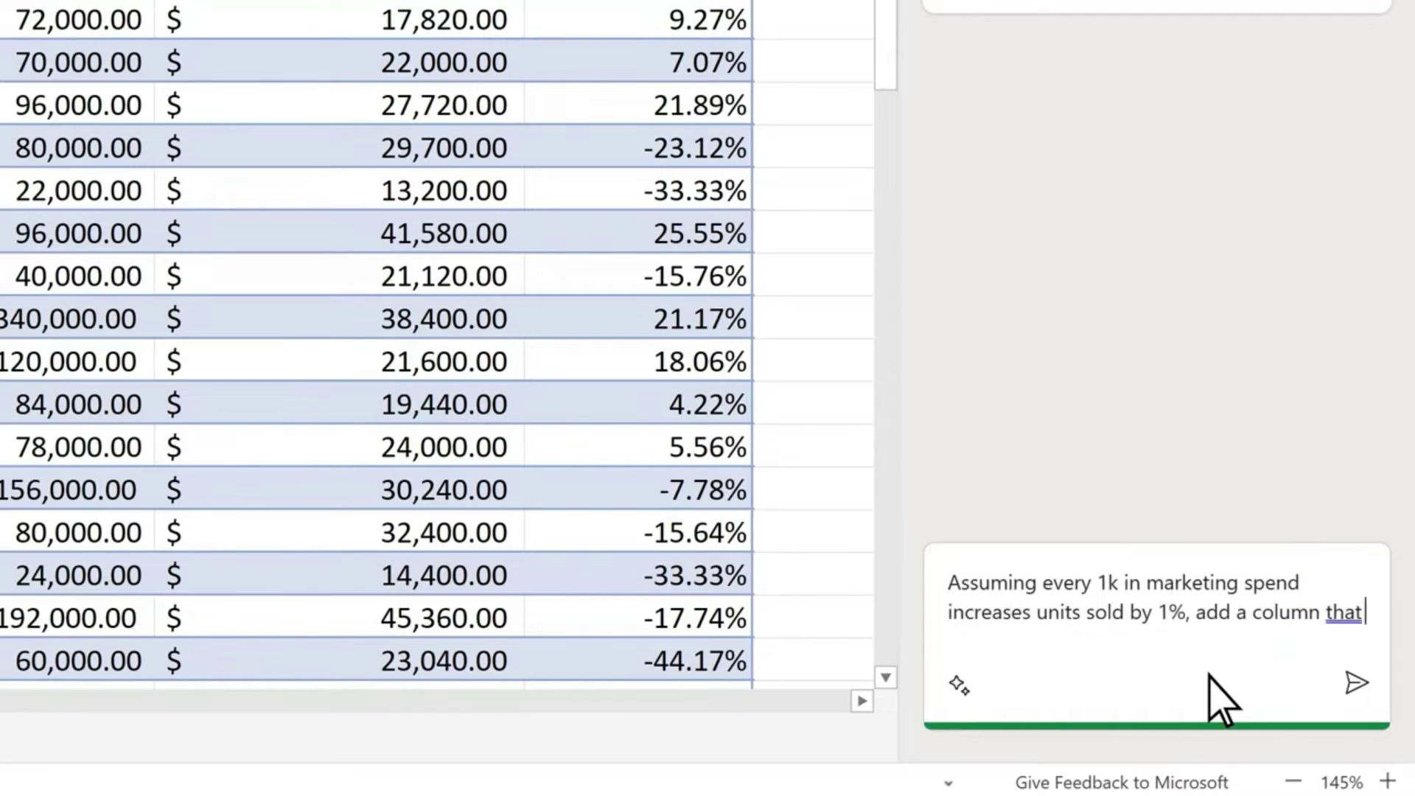
{"action": "left_click", "coordinate": [1356, 684]}
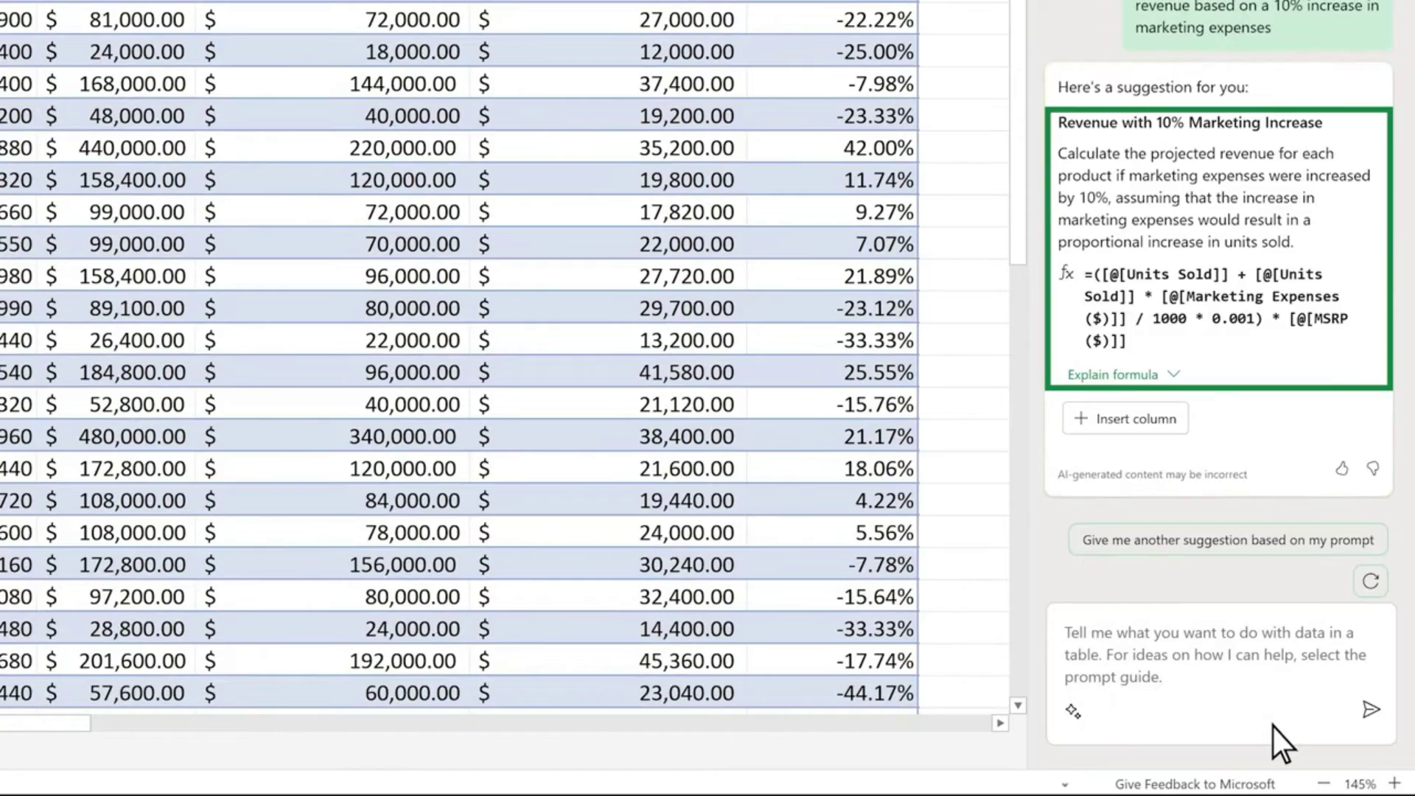
{"action": "left_click", "coordinate": [1084, 419]}
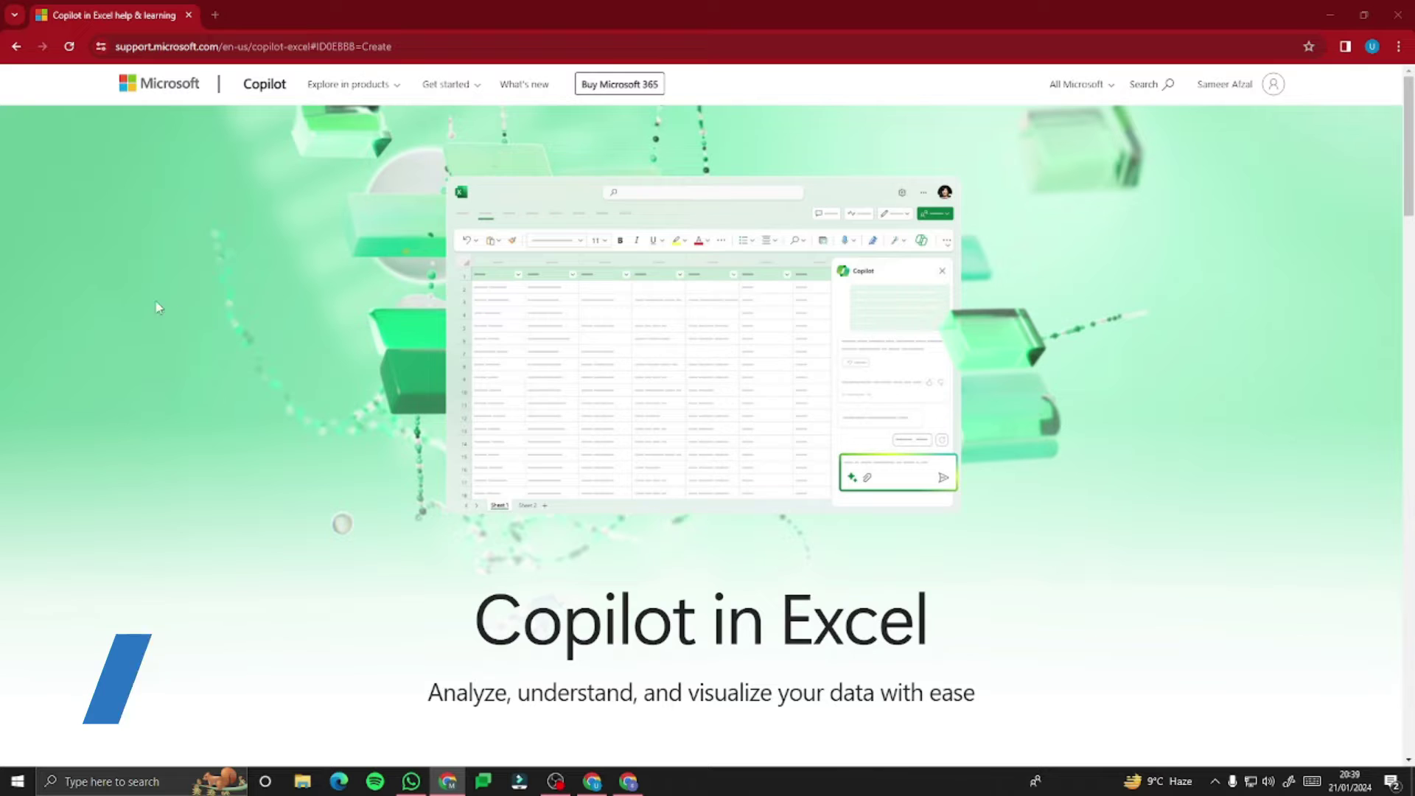
{"action": "scroll", "coordinate": [226, 293], "scroll_direction": "down", "scroll_amount": 9}
{"action": "scroll", "coordinate": [226, 292], "scroll_direction": "down", "scroll_amount": 5}
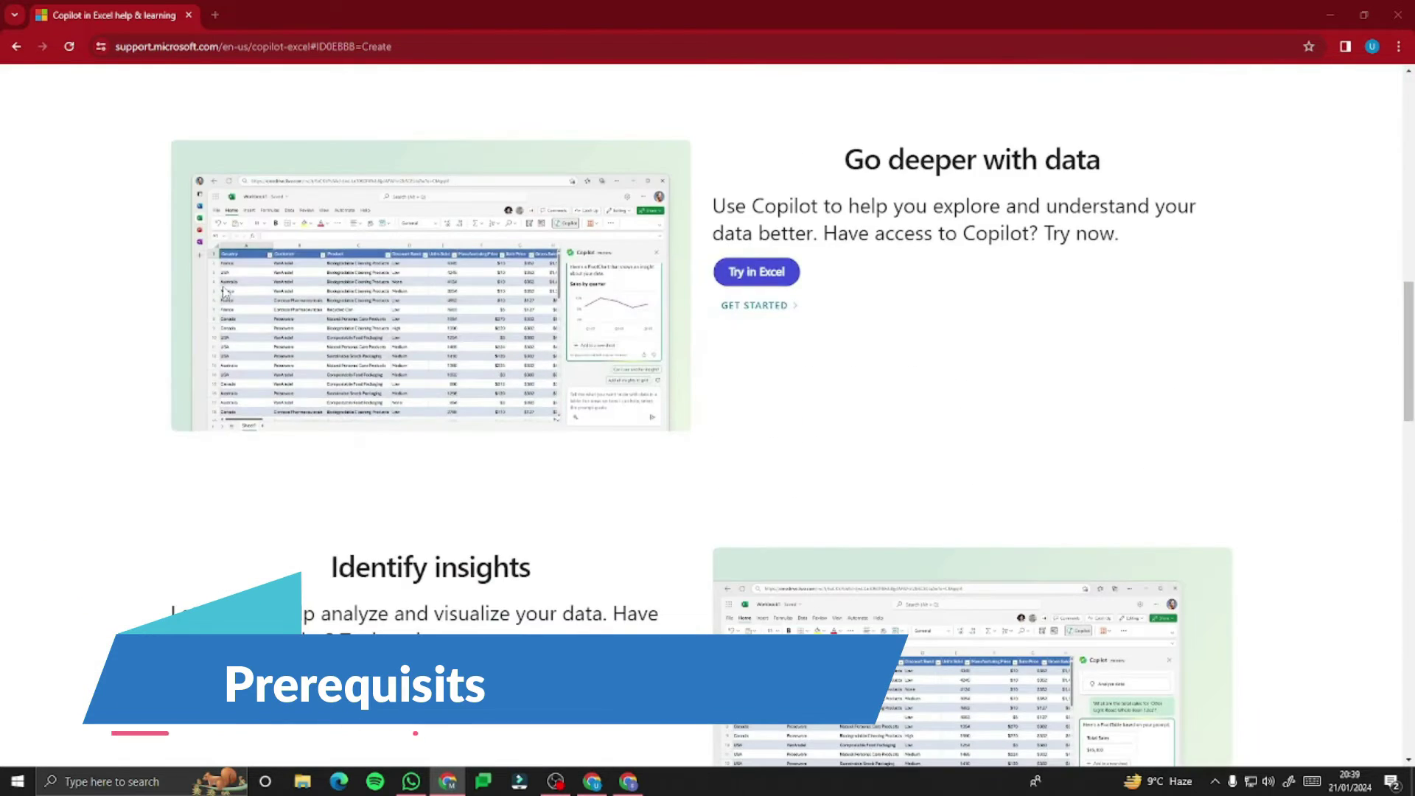
{"action": "scroll", "coordinate": [229, 295], "scroll_direction": "up", "scroll_amount": 4}
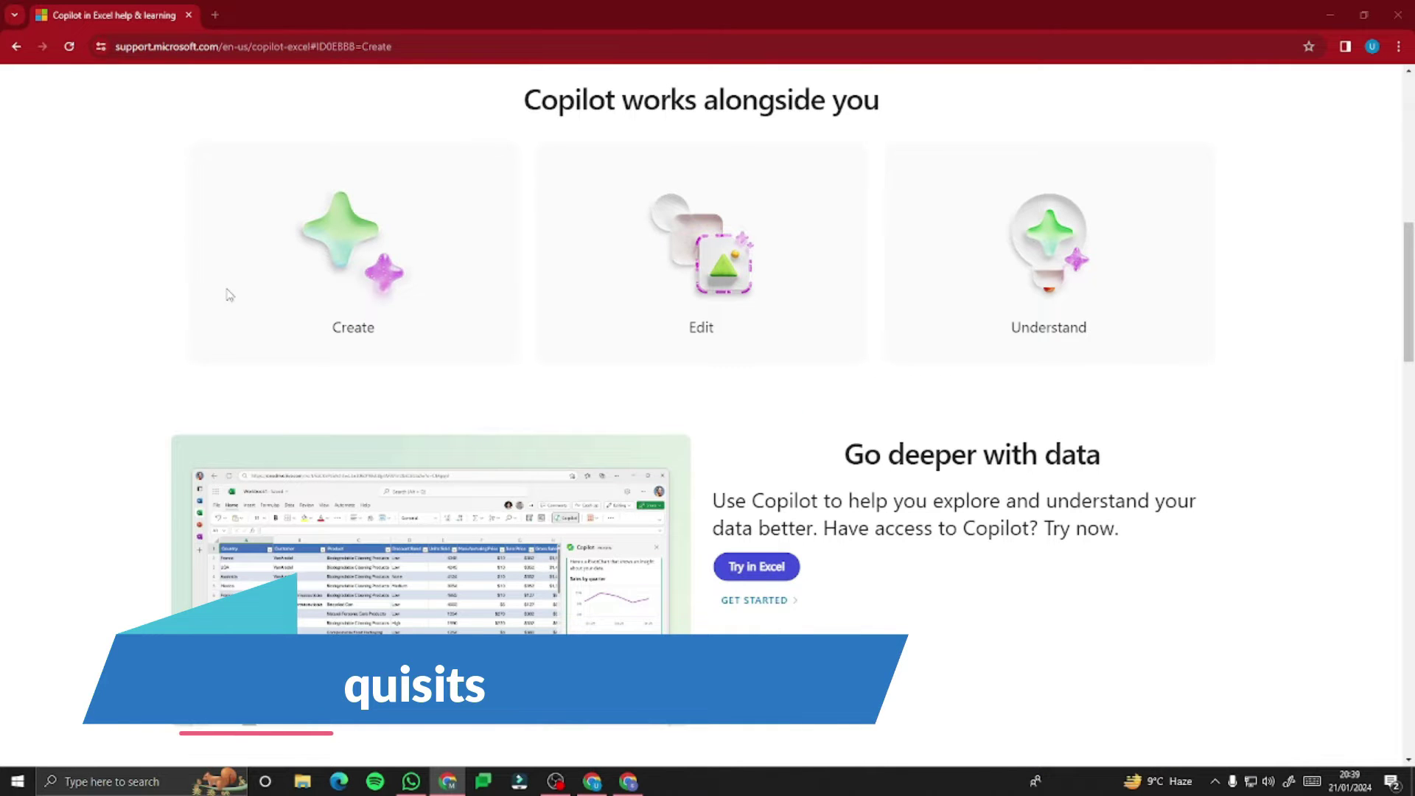
{"action": "scroll", "coordinate": [229, 295], "scroll_direction": "up", "scroll_amount": 5}
{"action": "scroll", "coordinate": [229, 294], "scroll_direction": "up", "scroll_amount": 4}
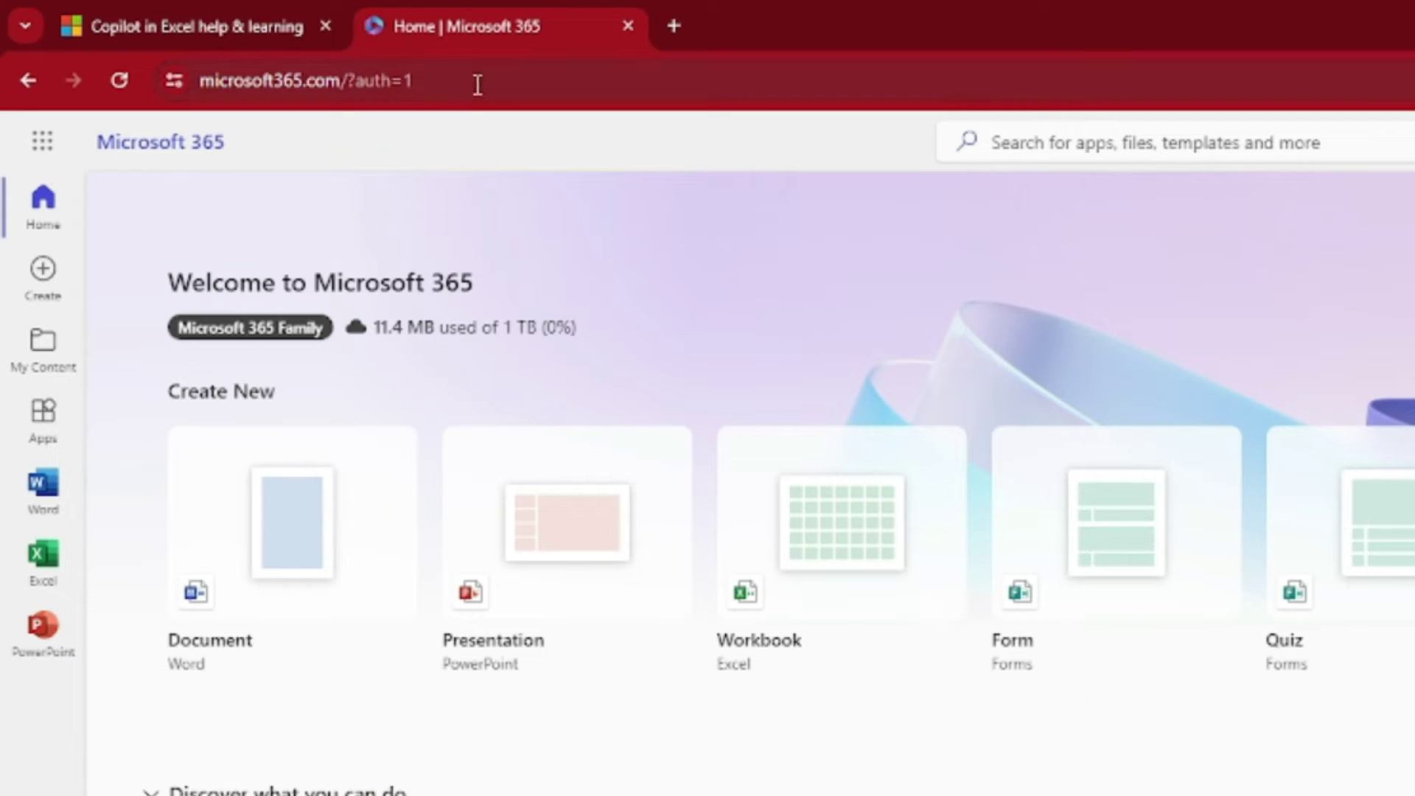
Go to Excel from the Microsoft 365 home page and create a blank workbook.
{"action": "left_click_drag", "start_coordinate": [247, 47], "coordinate": [116, 47]}
{"action": "left_click", "coordinate": [563, 129]}
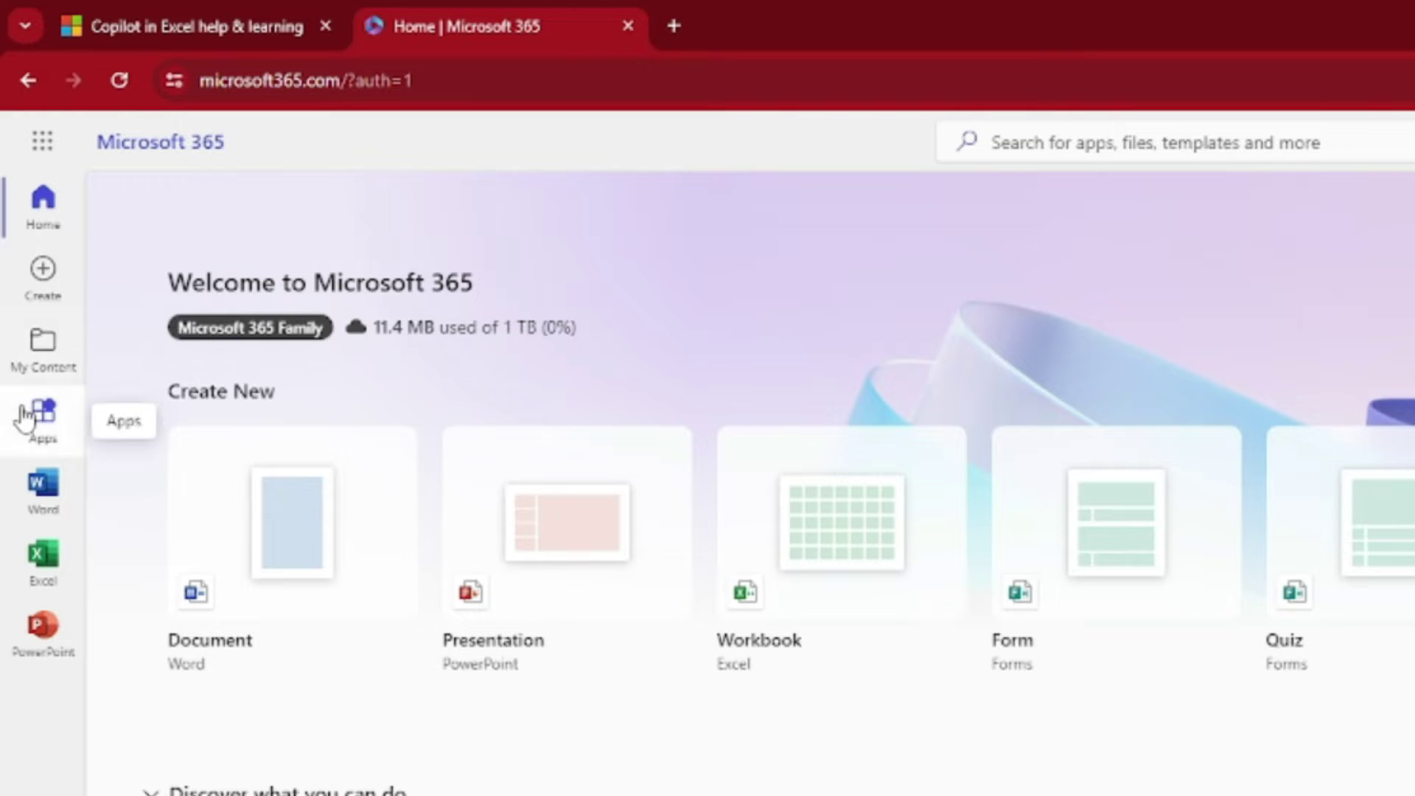
{"action": "left_click", "coordinate": [49, 586]}
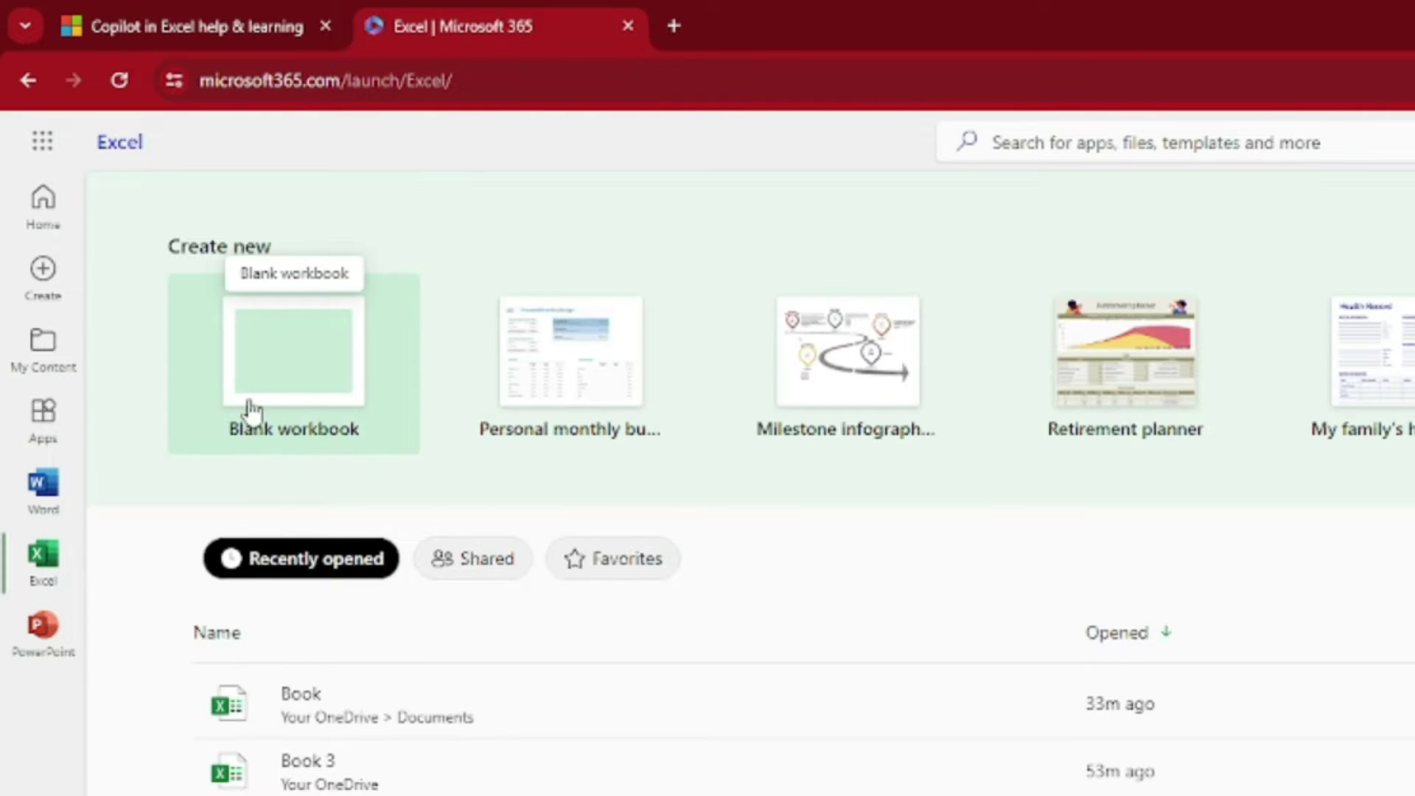
{"action": "left_click", "coordinate": [320, 399]}
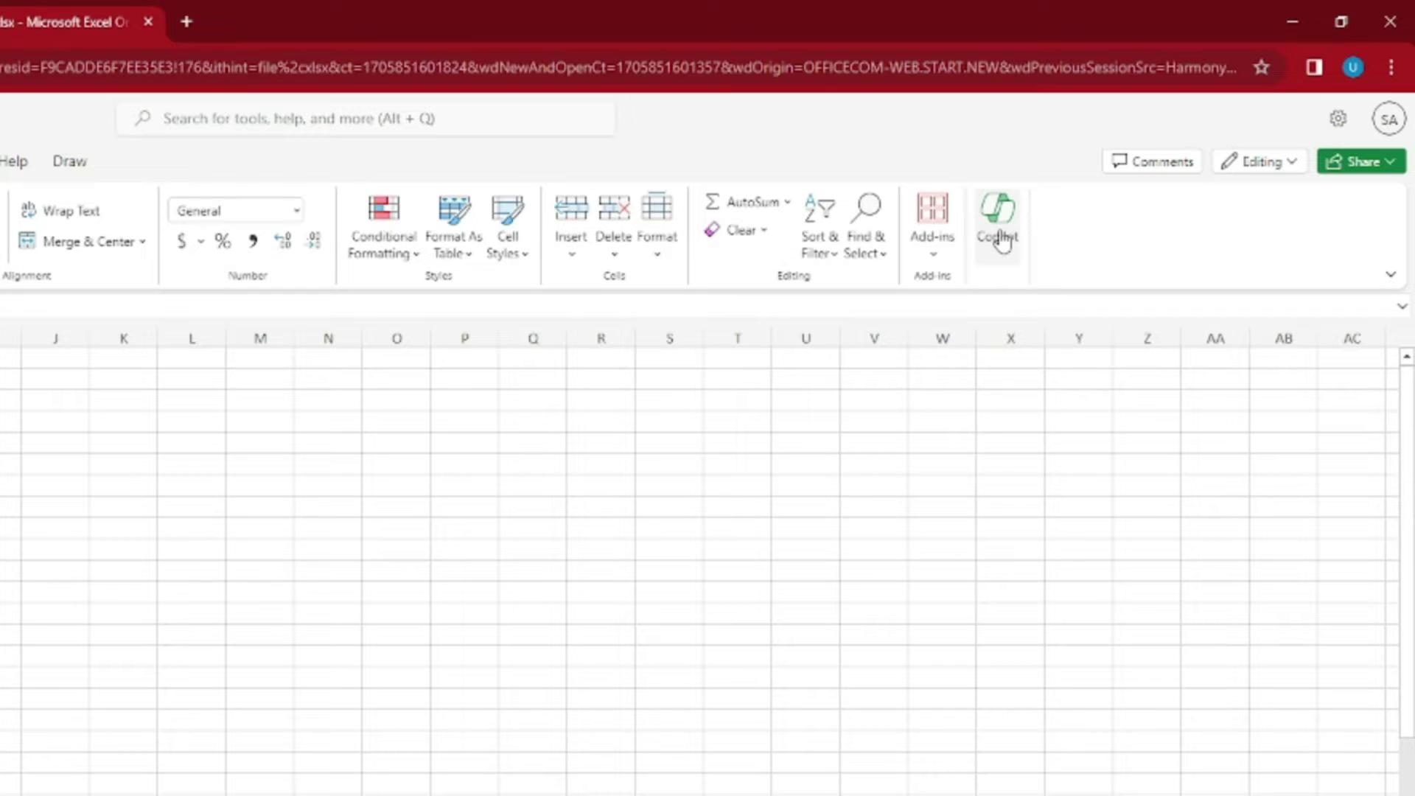
Open Copilot in the blank workbook and have it add its example table.
{"action": "left_click", "coordinate": [1001, 240]}
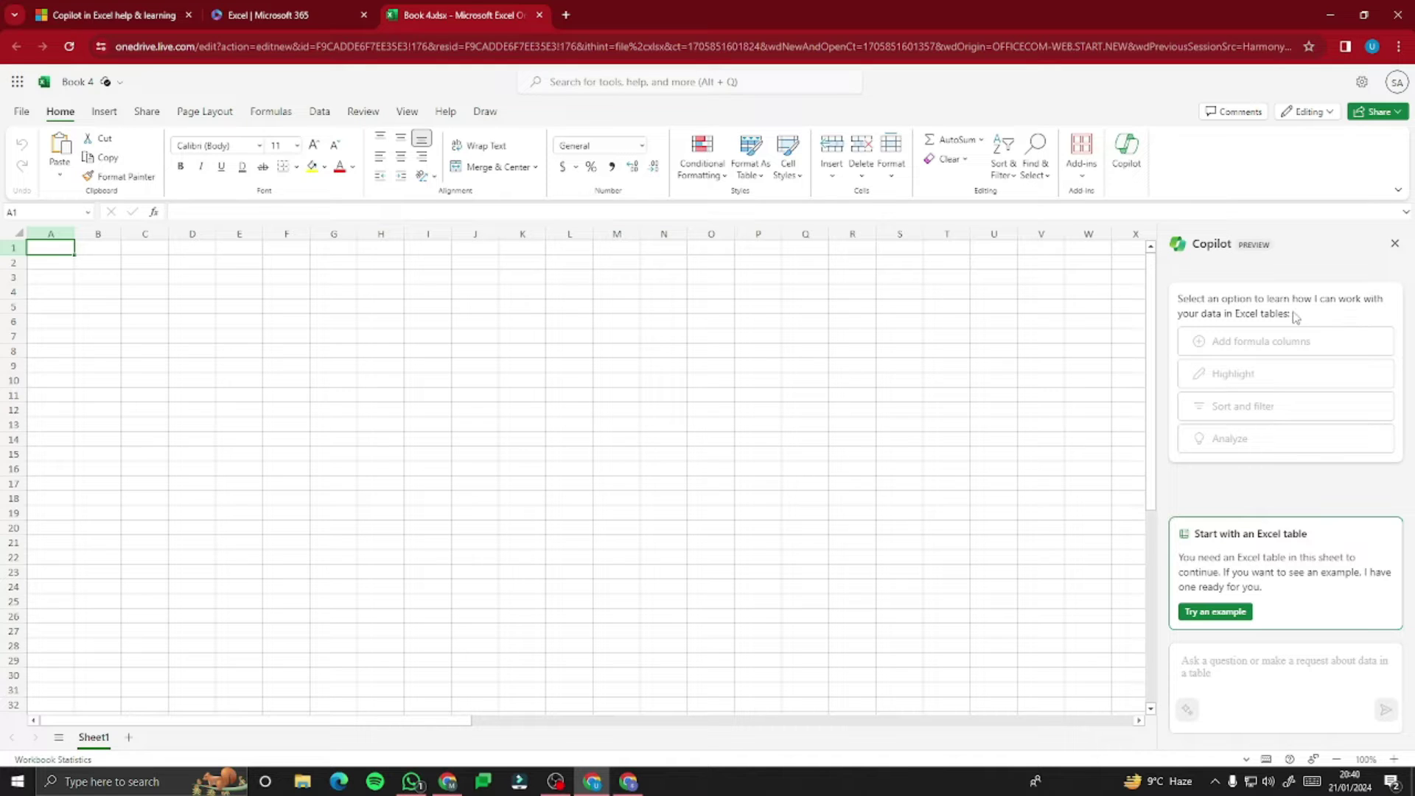
{"action": "left_click_drag", "start_coordinate": [1179, 298], "coordinate": [1333, 324]}
{"action": "left_click", "coordinate": [1331, 325]}
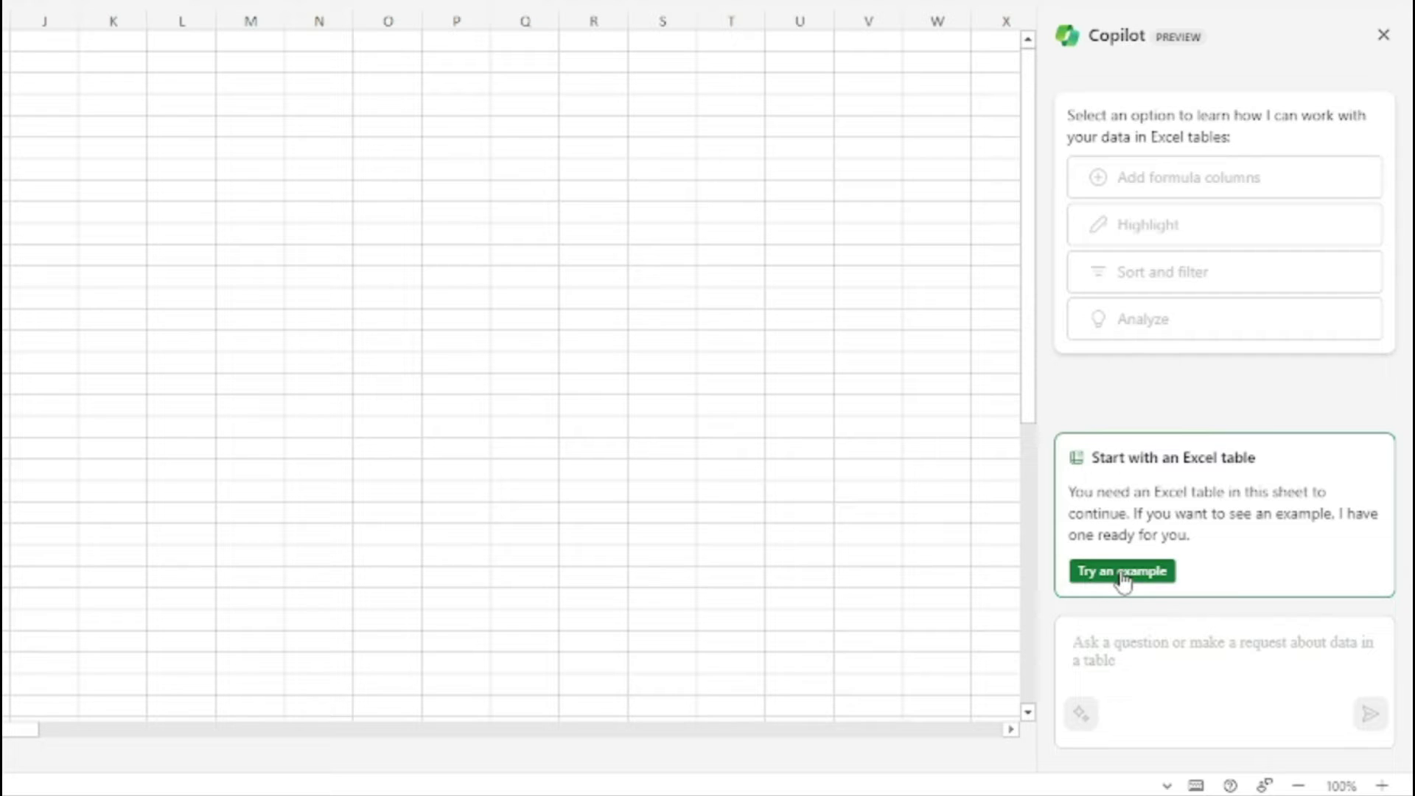
{"action": "left_click", "coordinate": [1122, 572]}
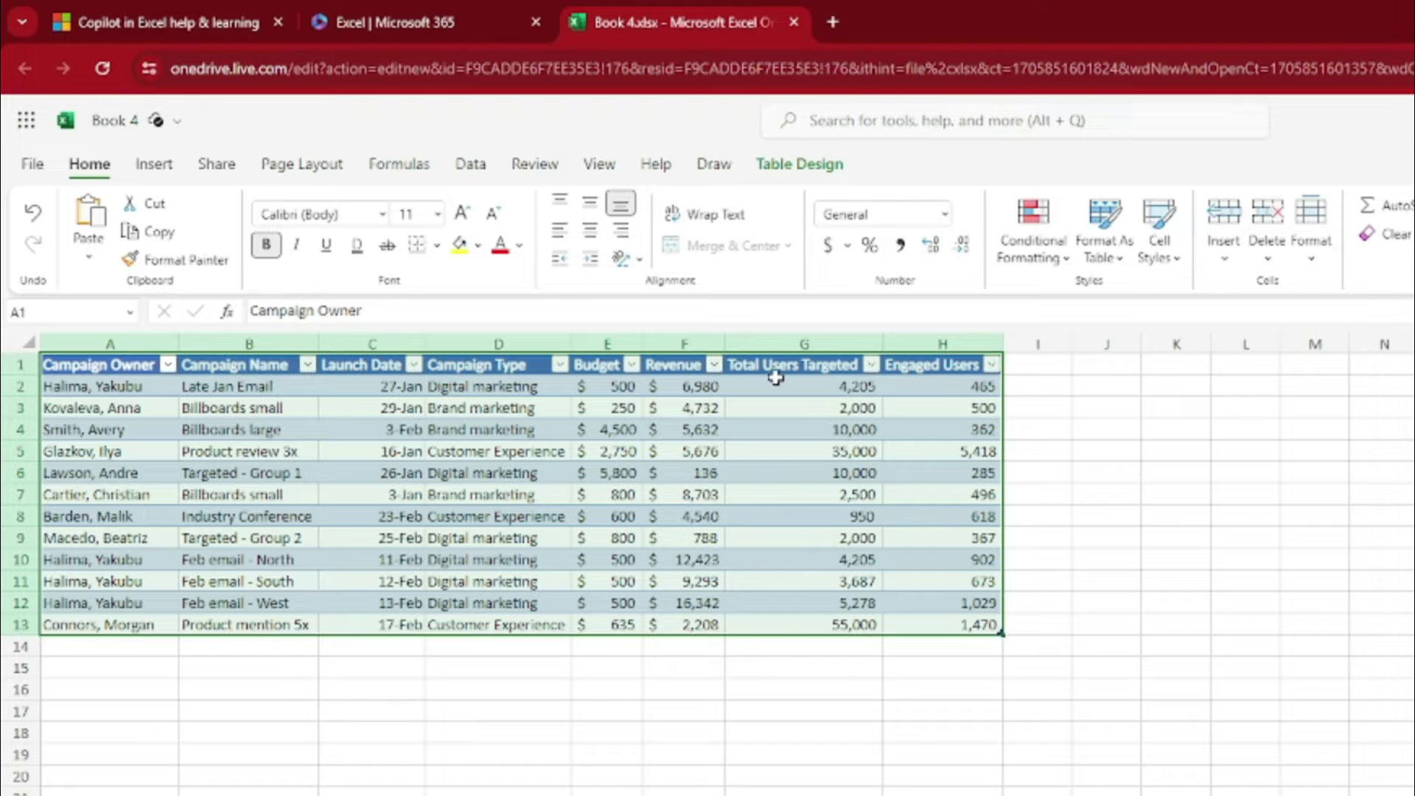
Examine the sample campaign table, from the campaign owners and budgets to the engaged users.
{"action": "left_click", "coordinate": [1060, 443]}
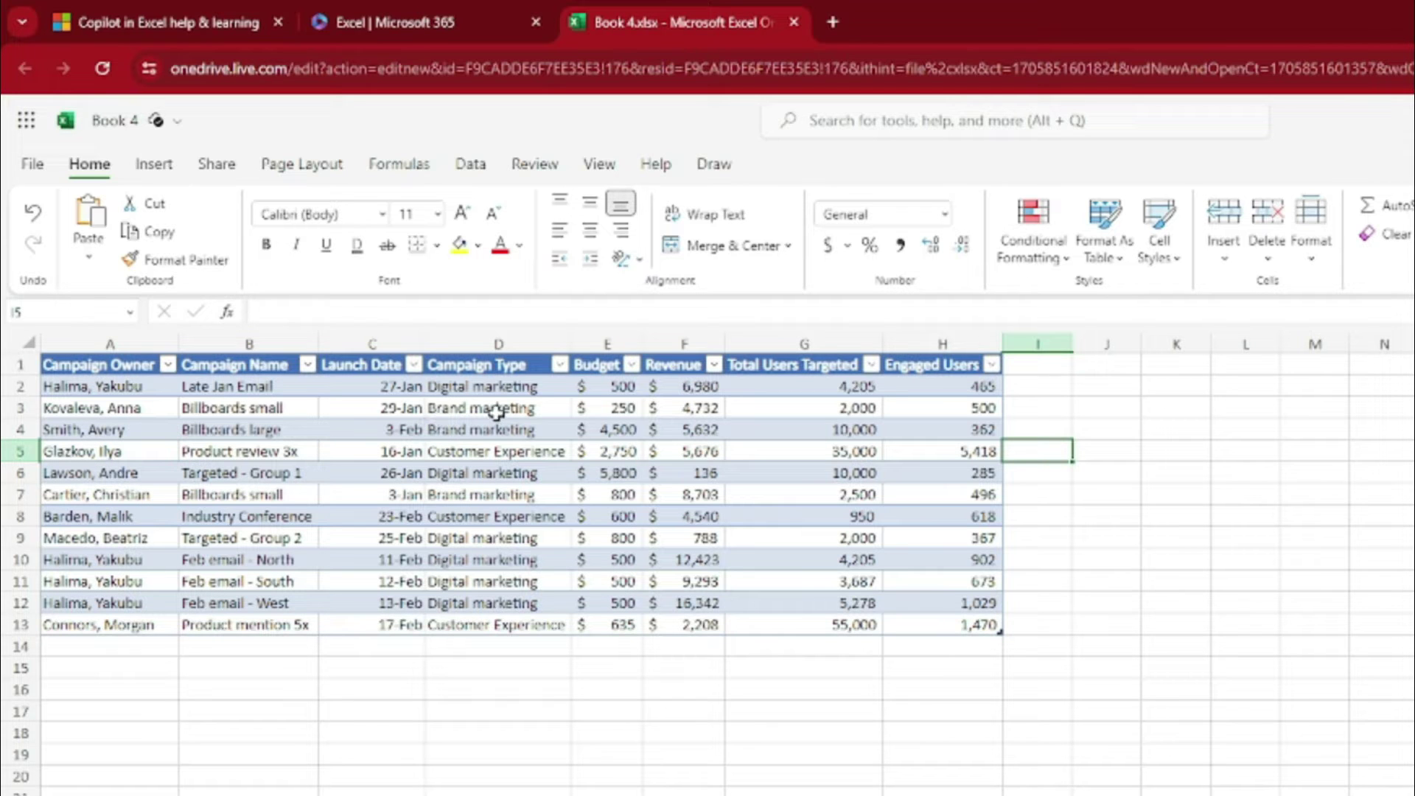
{"action": "left_click", "coordinate": [606, 454]}
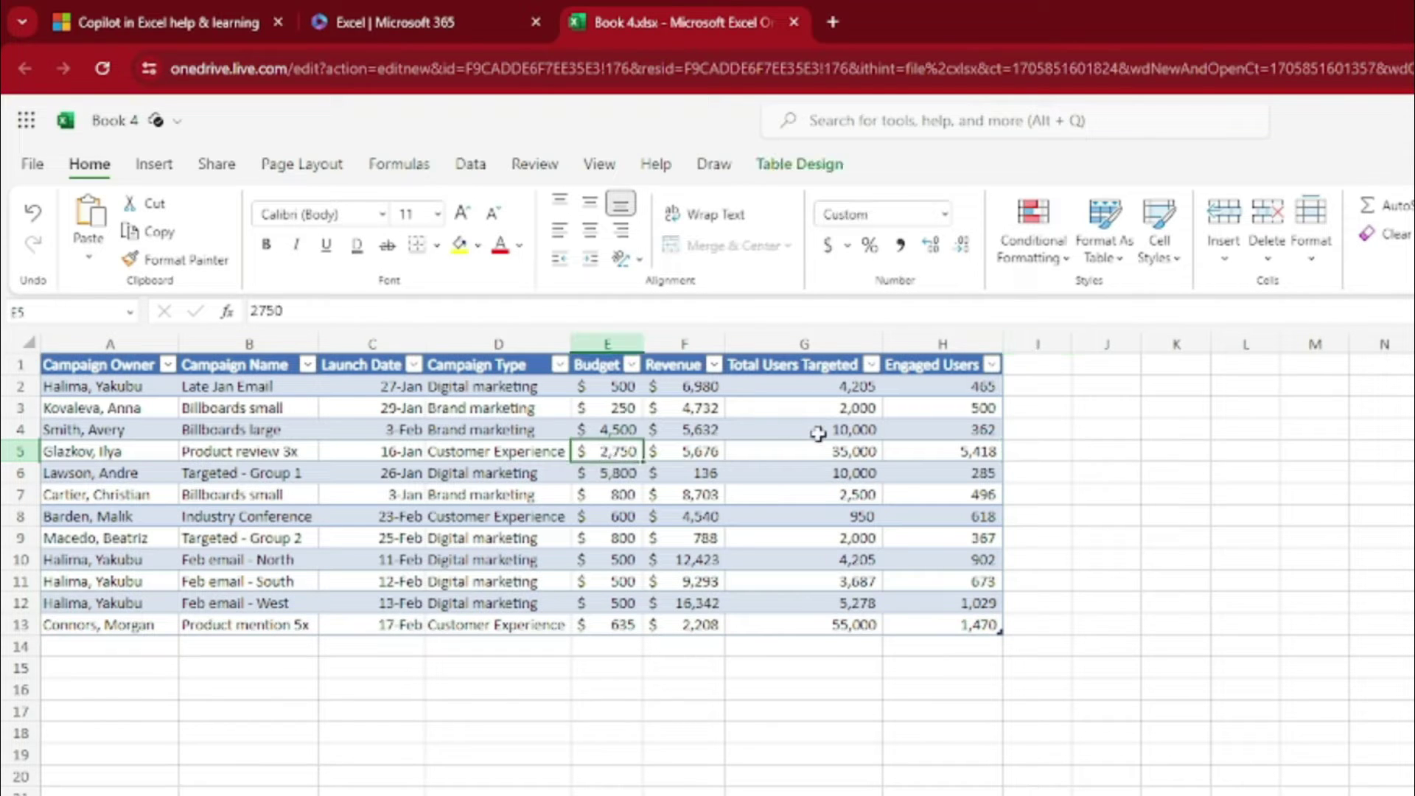
{"action": "left_click_drag", "start_coordinate": [946, 405], "coordinate": [989, 605]}
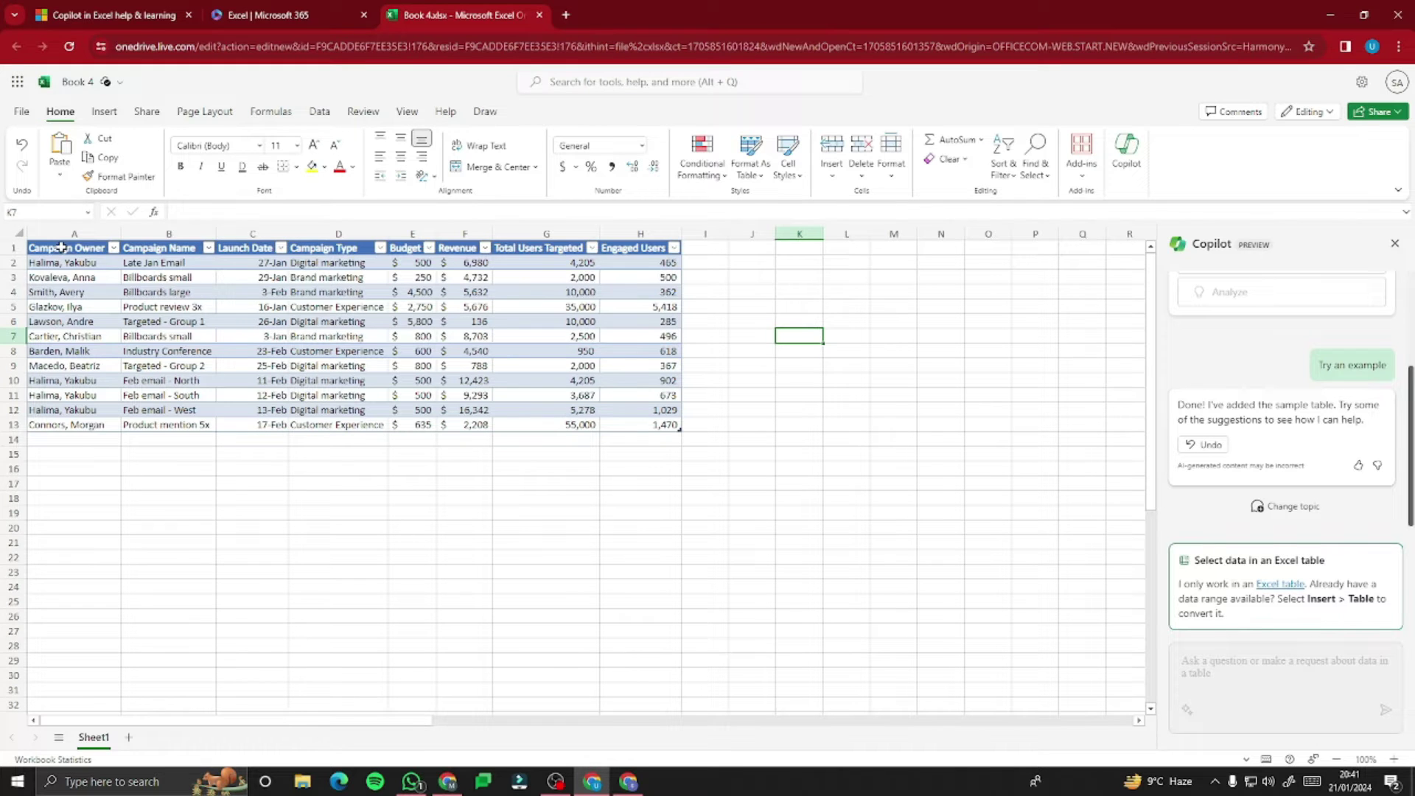
{"action": "left_click_drag", "start_coordinate": [61, 246], "coordinate": [652, 425]}
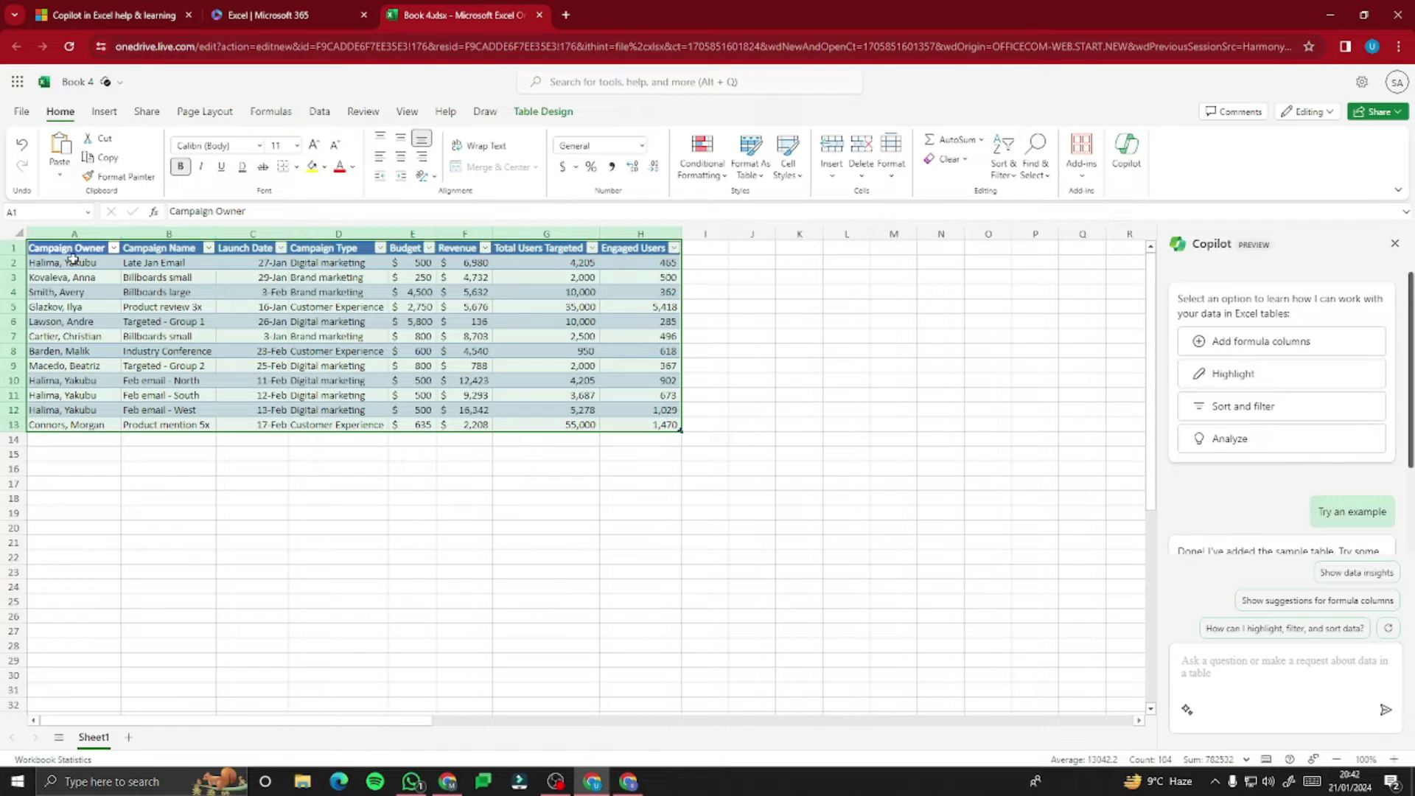
{"action": "left_click", "coordinate": [83, 252]}
{"action": "left_click_drag", "start_coordinate": [85, 252], "coordinate": [113, 410]}
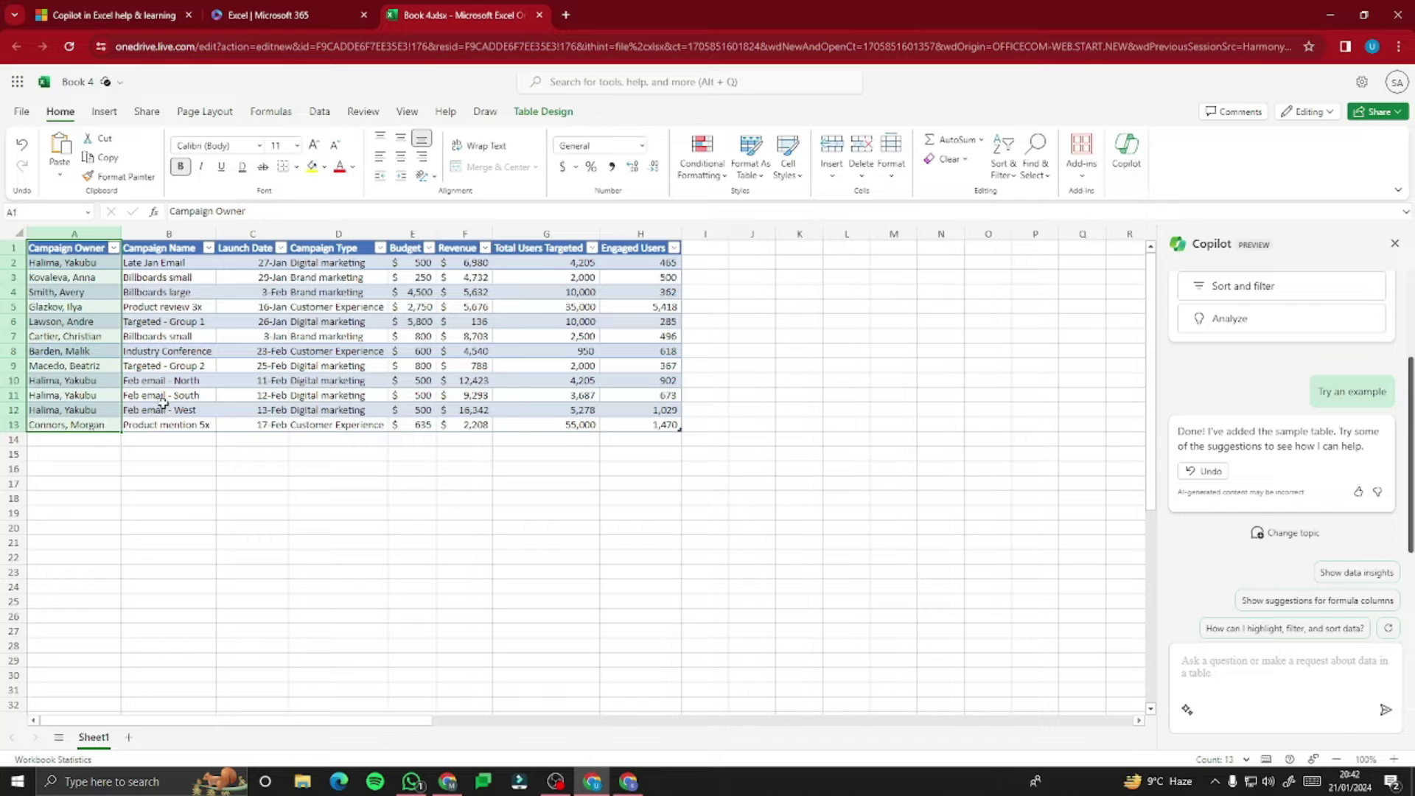
{"action": "left_click_drag", "start_coordinate": [104, 254], "coordinate": [674, 425]}
{"action": "scroll", "coordinate": [1261, 481], "scroll_direction": "up", "scroll_amount": 2}
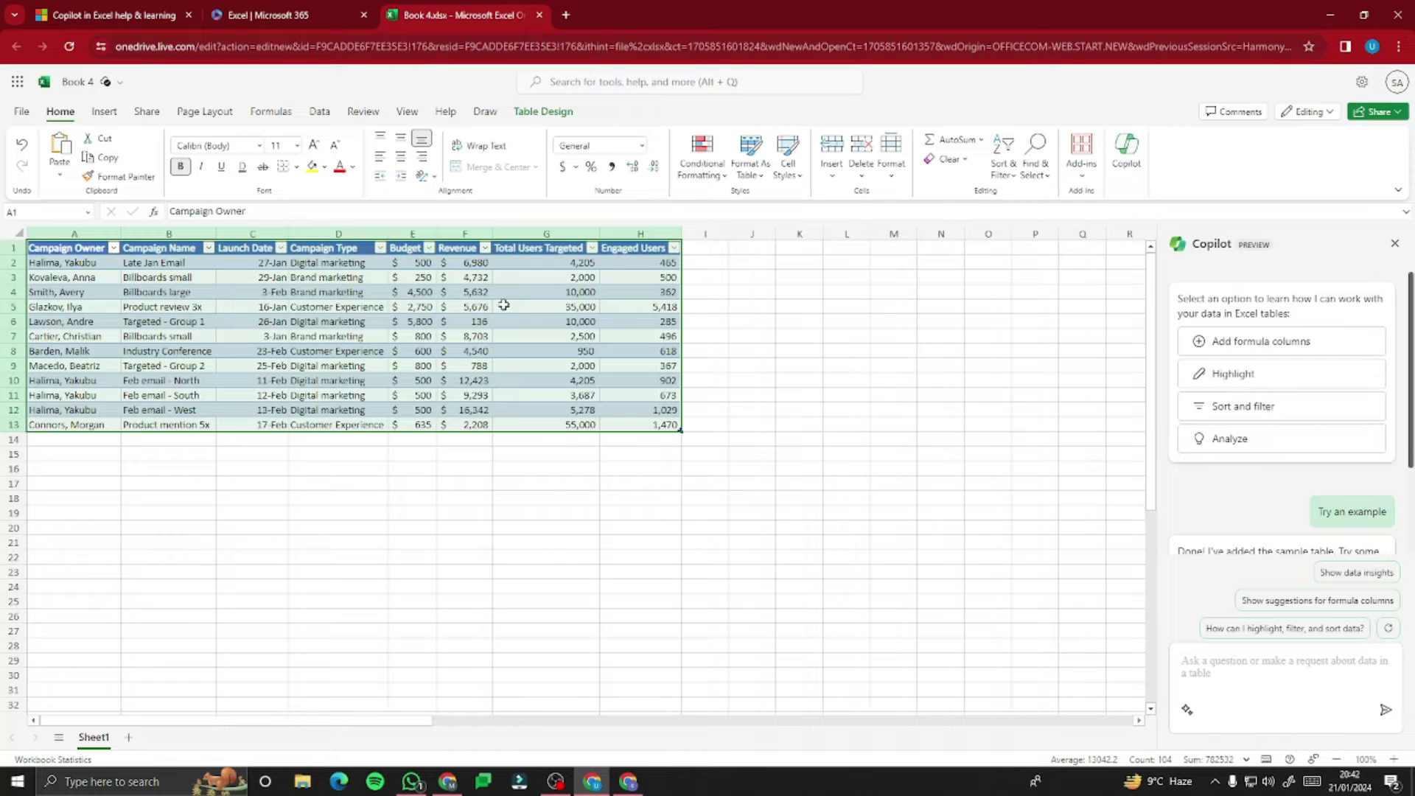
{"action": "left_click", "coordinate": [408, 294]}
{"action": "left_click_drag", "start_coordinate": [410, 249], "coordinate": [428, 422]}
{"action": "left_click", "coordinate": [166, 321]}
Select the whole sample table and ask Copilot for a formula column comparing 'Budget' and 'Revenue'.
{"action": "left_click_drag", "start_coordinate": [44, 249], "coordinate": [658, 423]}
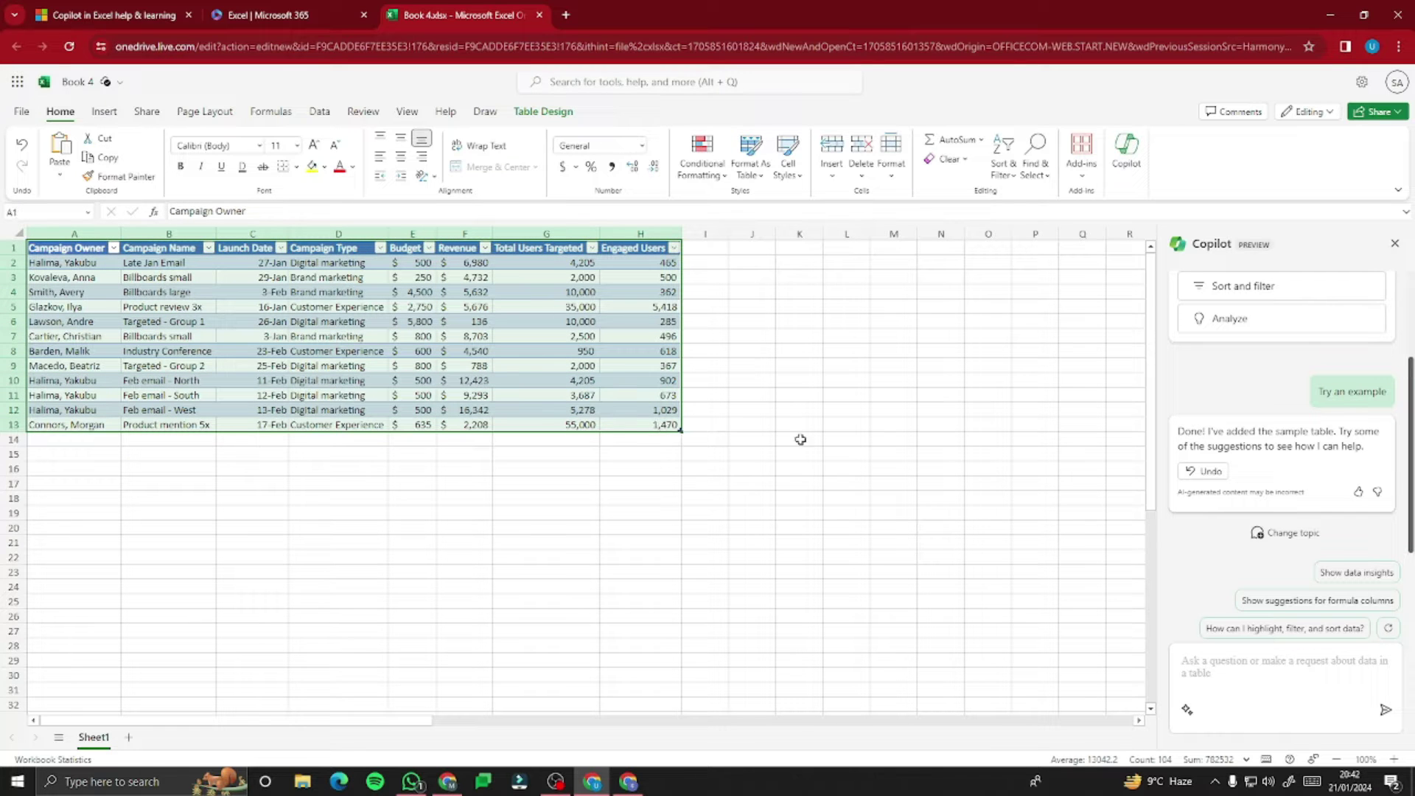
{"action": "scroll", "coordinate": [1194, 501], "scroll_direction": "up", "scroll_amount": 3}
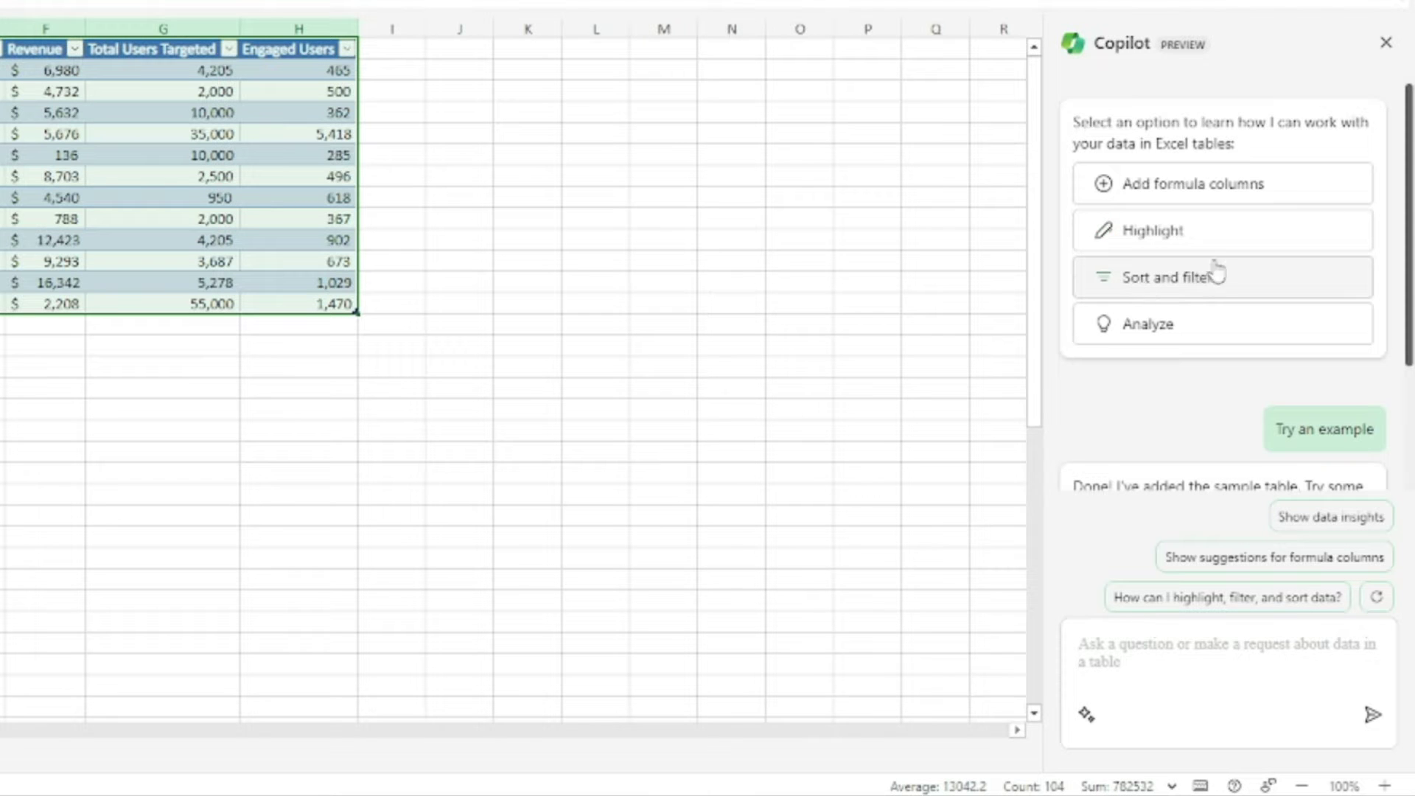
{"action": "left_click", "coordinate": [1159, 195]}
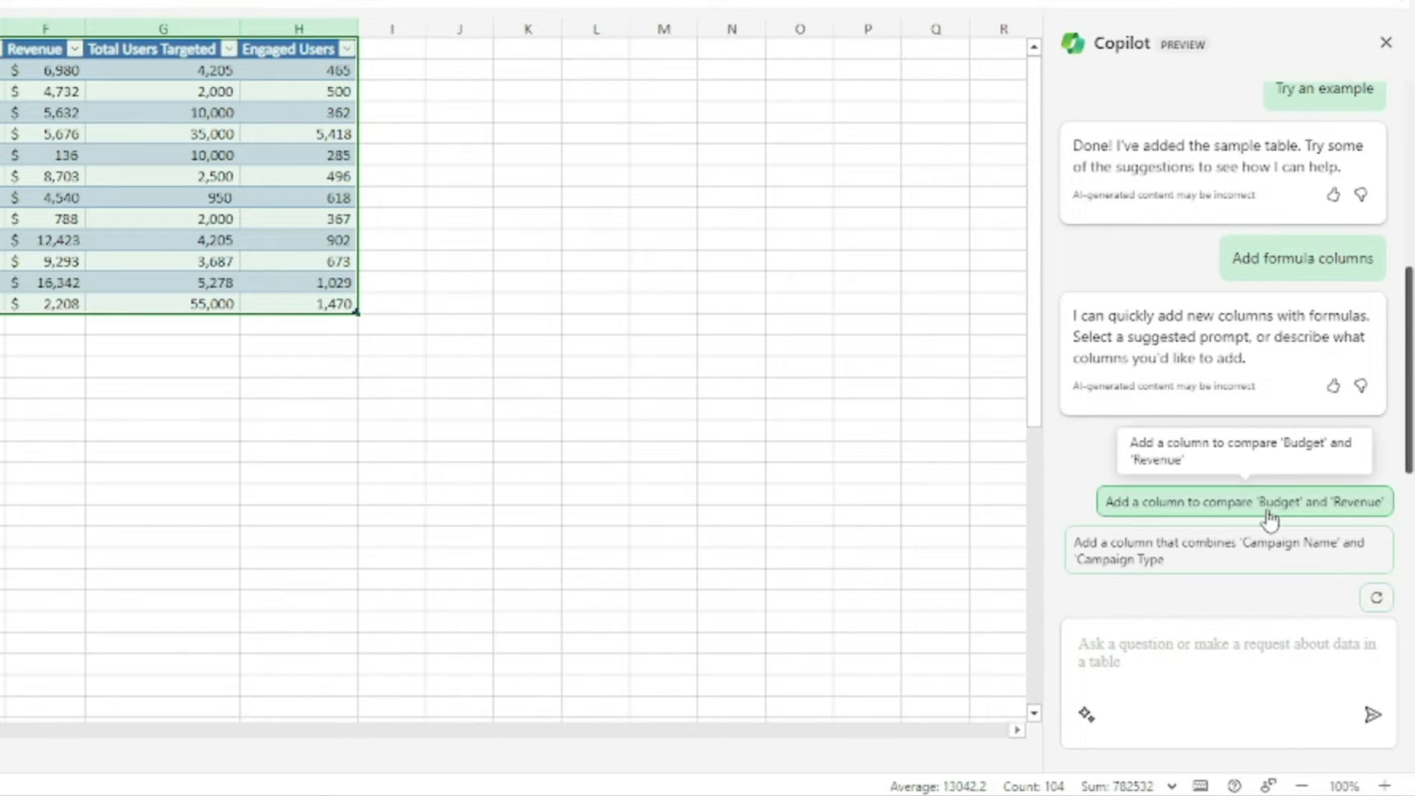
{"action": "left_click", "coordinate": [1330, 520]}
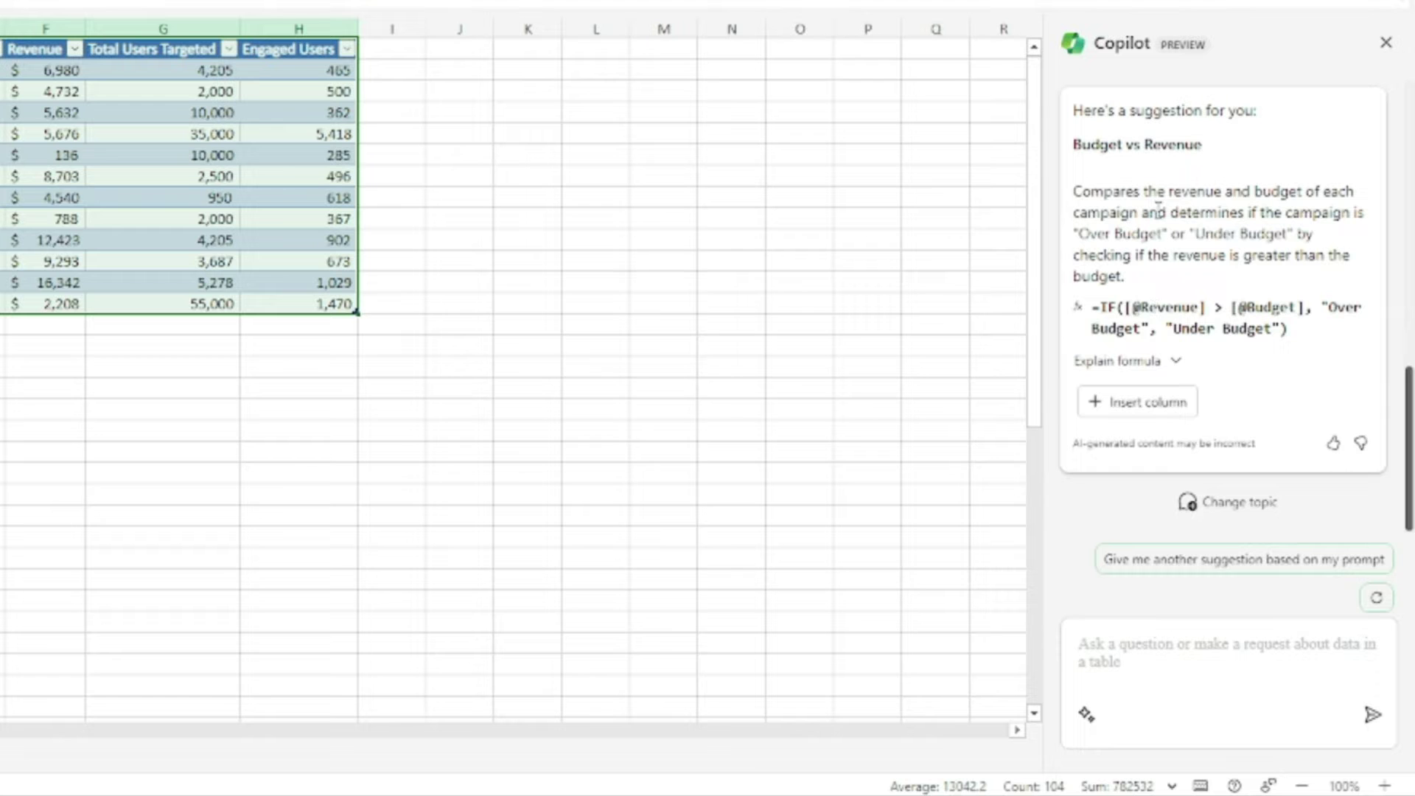
Show the explanation of Copilot's suggested IF formula and insert the Budget vs Revenue column into the table.
{"action": "left_click_drag", "start_coordinate": [1095, 303], "coordinate": [1295, 356]}
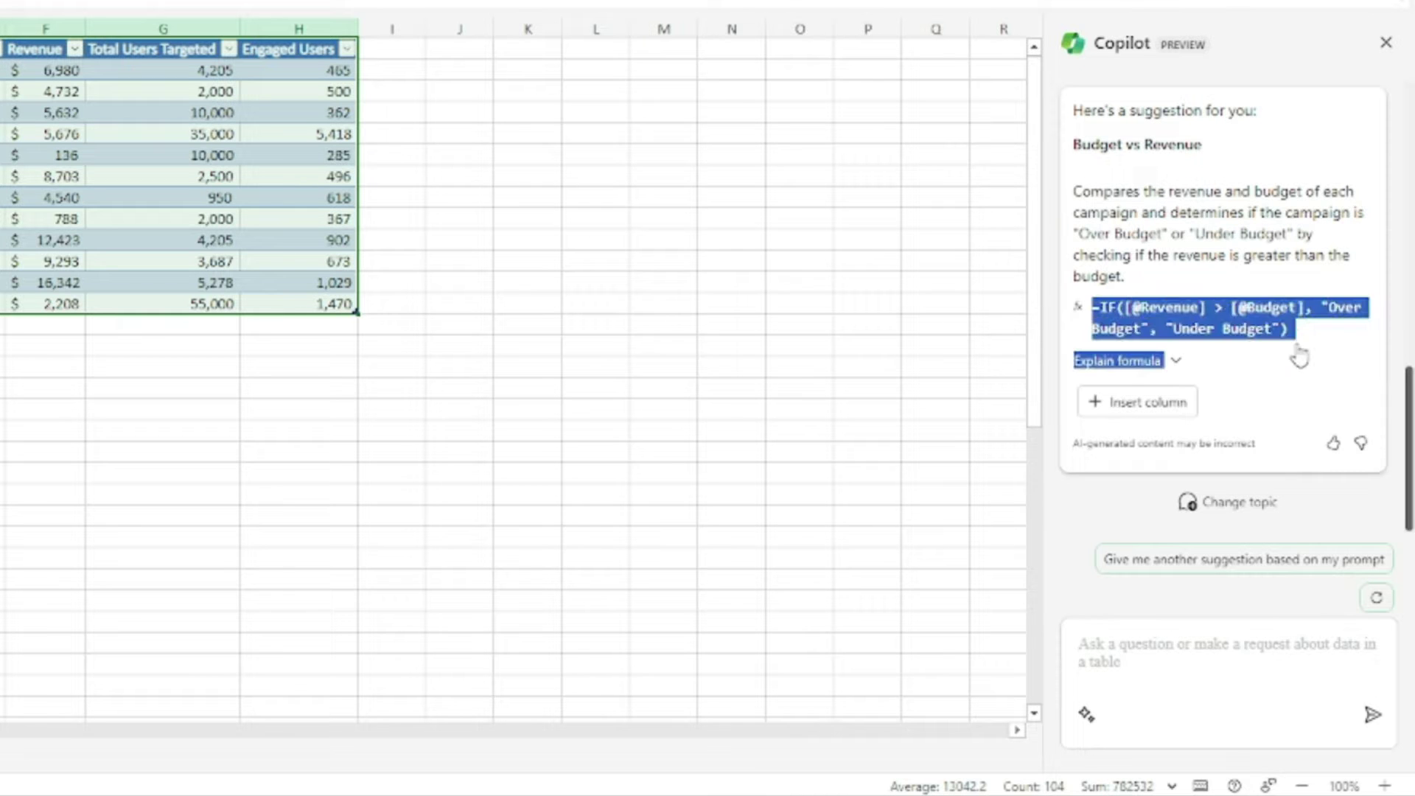
{"action": "left_click", "coordinate": [1174, 364]}
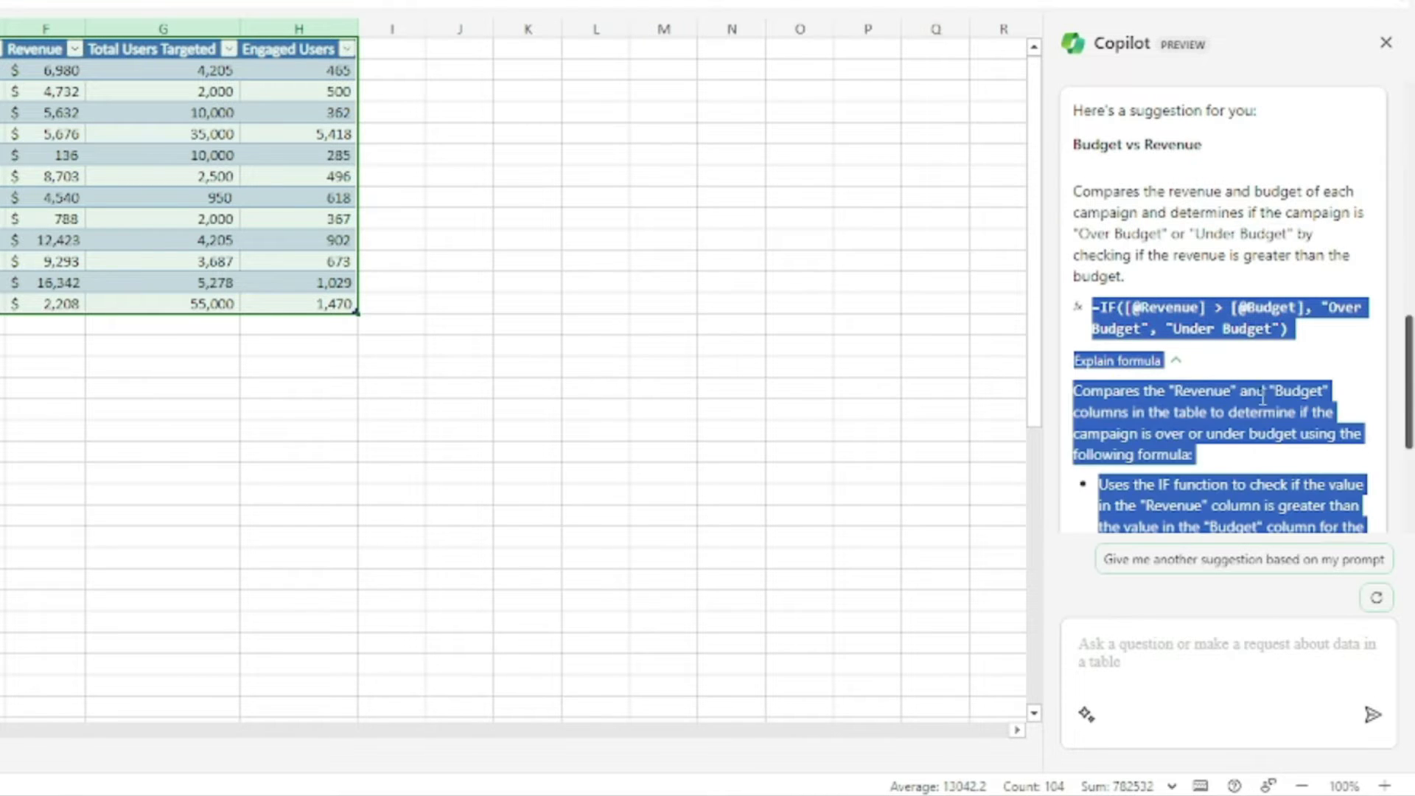
{"action": "scroll", "coordinate": [1263, 398], "scroll_direction": "down", "scroll_amount": 3}
{"action": "left_click", "coordinate": [1160, 291]}
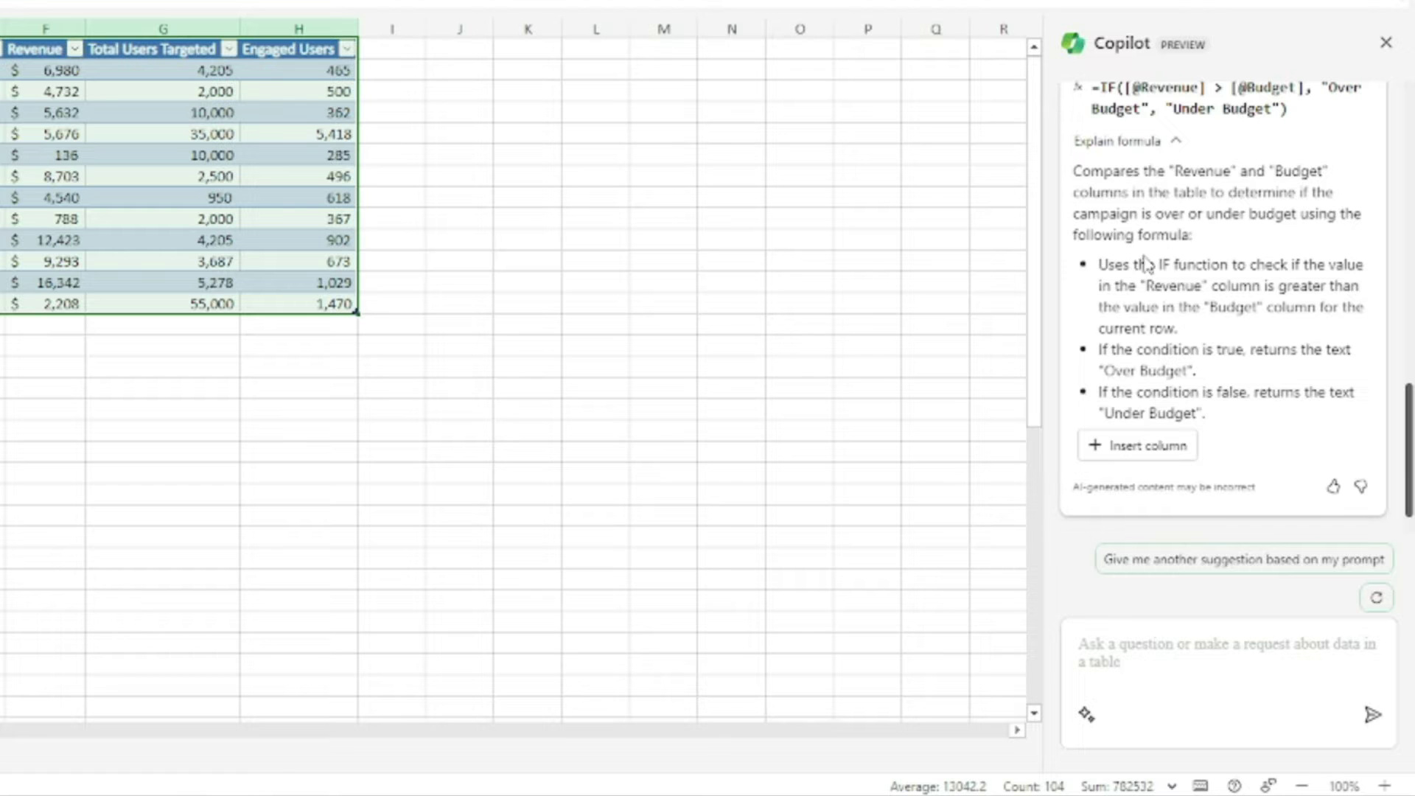
{"action": "left_click", "coordinate": [1147, 457]}
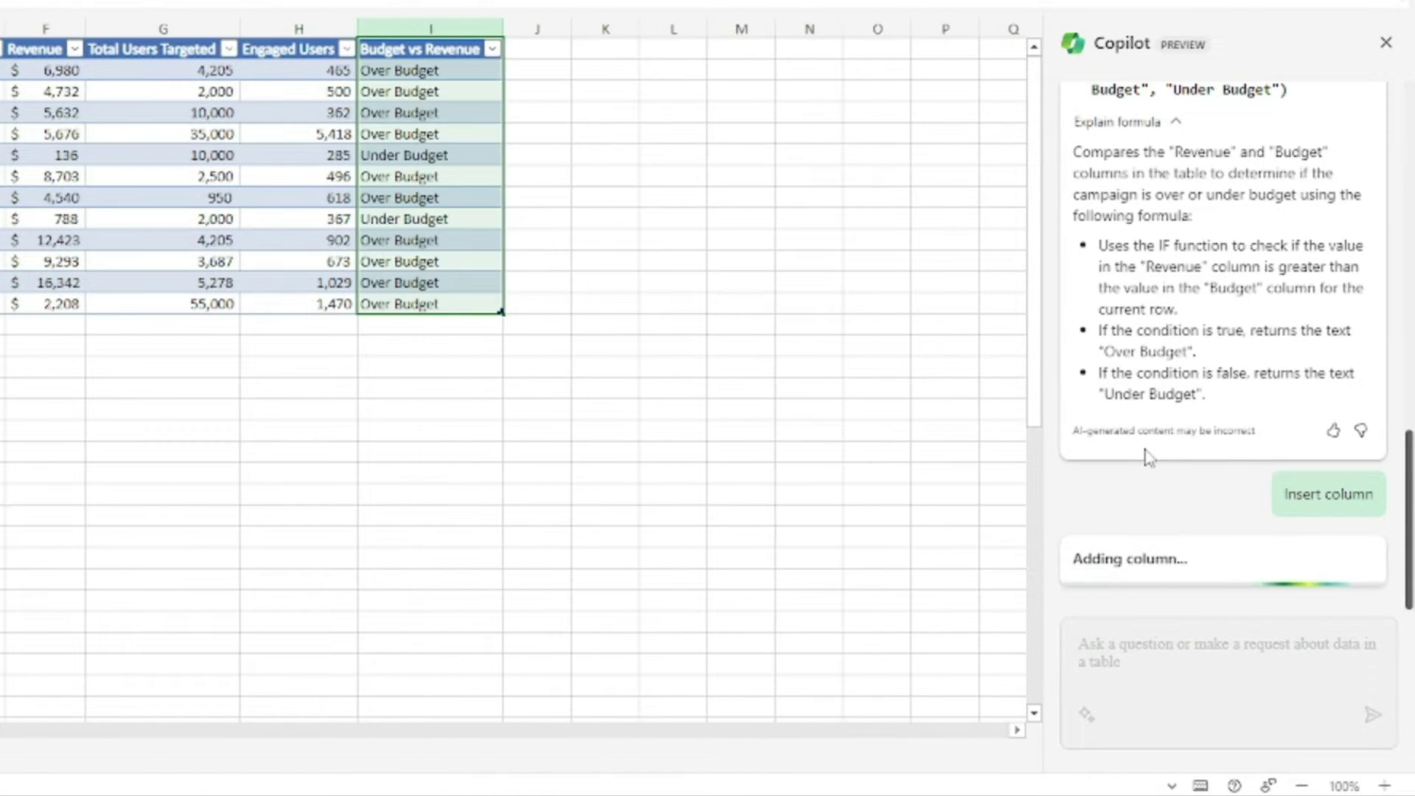
{"action": "left_click", "coordinate": [541, 113]}
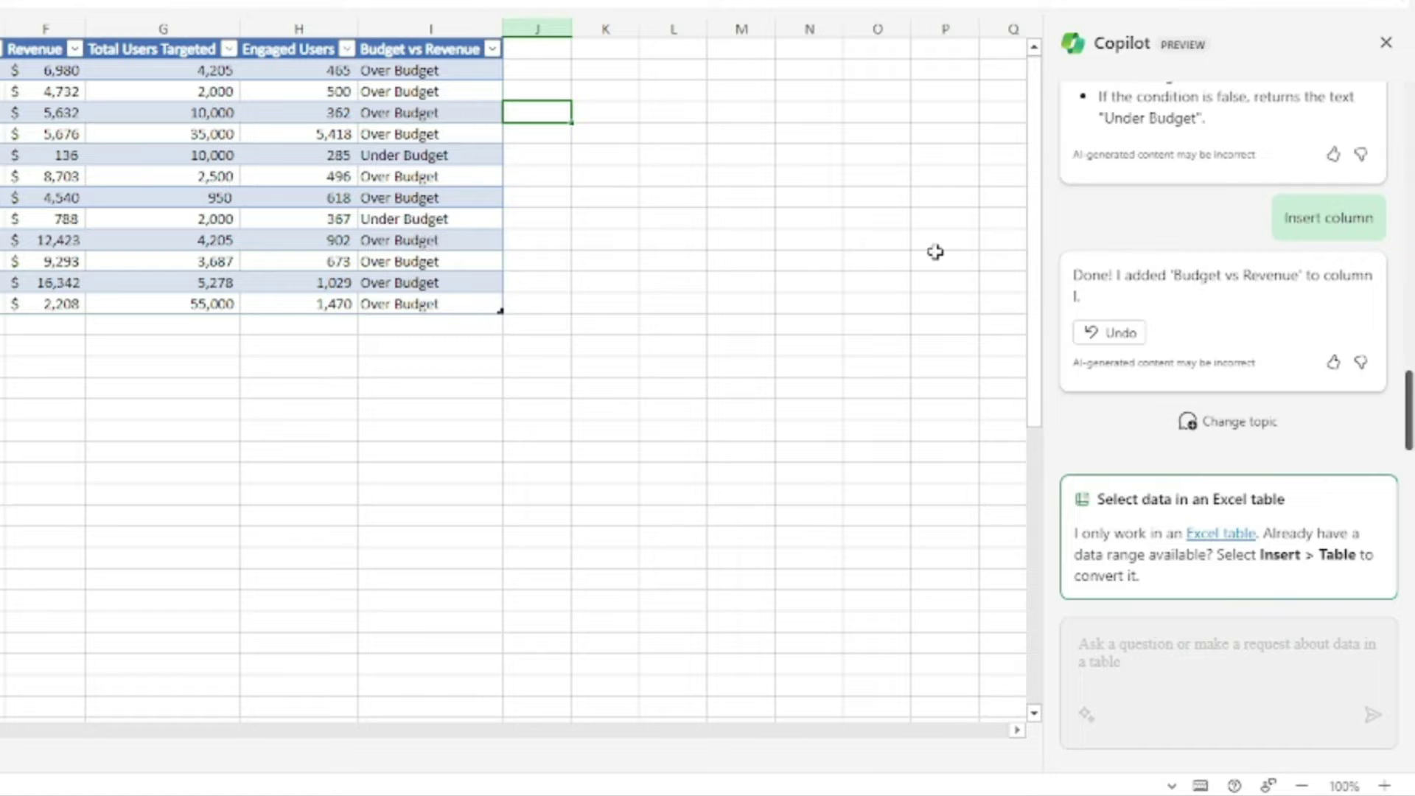
{"action": "scroll", "coordinate": [1182, 231], "scroll_direction": "up", "scroll_amount": 10}
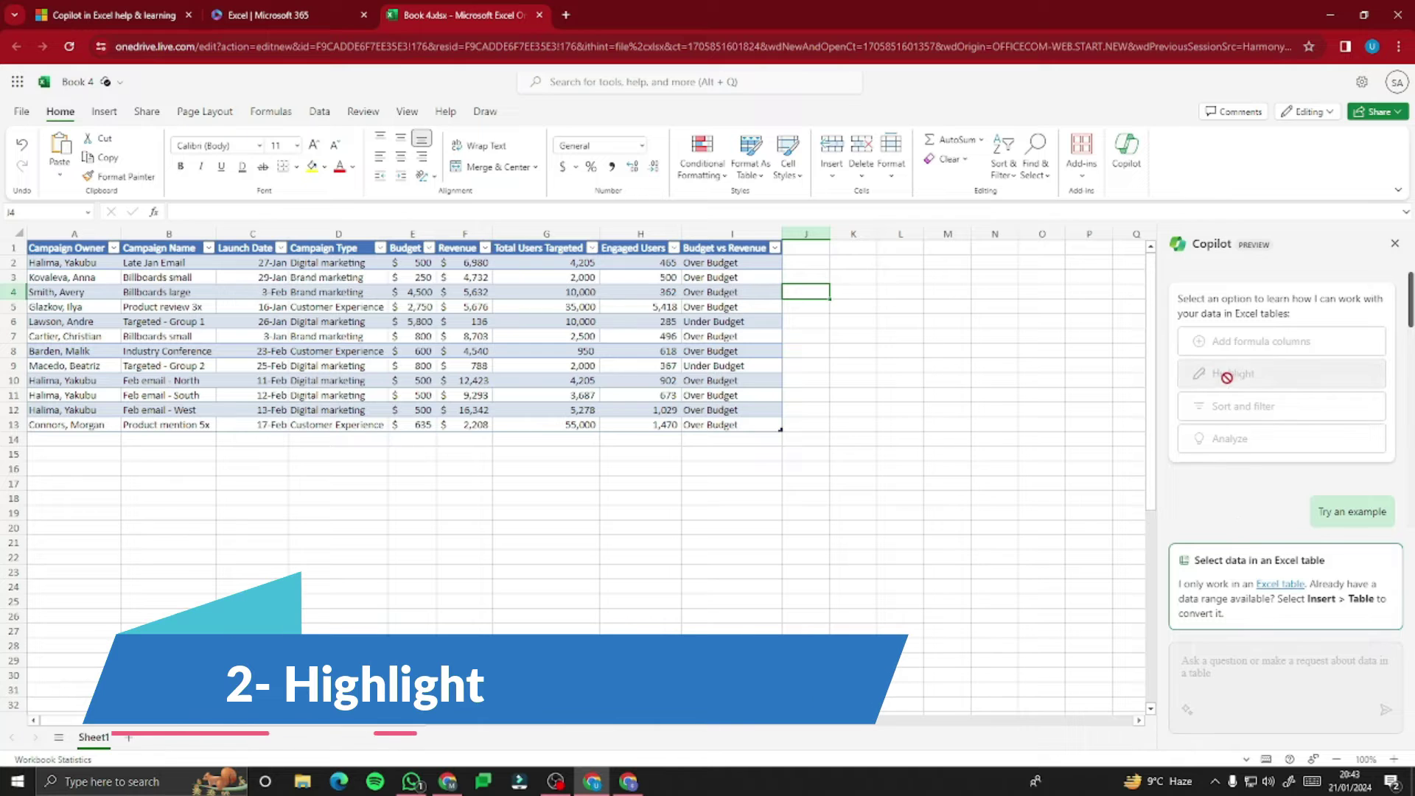
Select the whole sample table and have Copilot highlight the highest values in 'Total Users Targeted'.
{"action": "left_click_drag", "start_coordinate": [41, 247], "coordinate": [464, 369]}
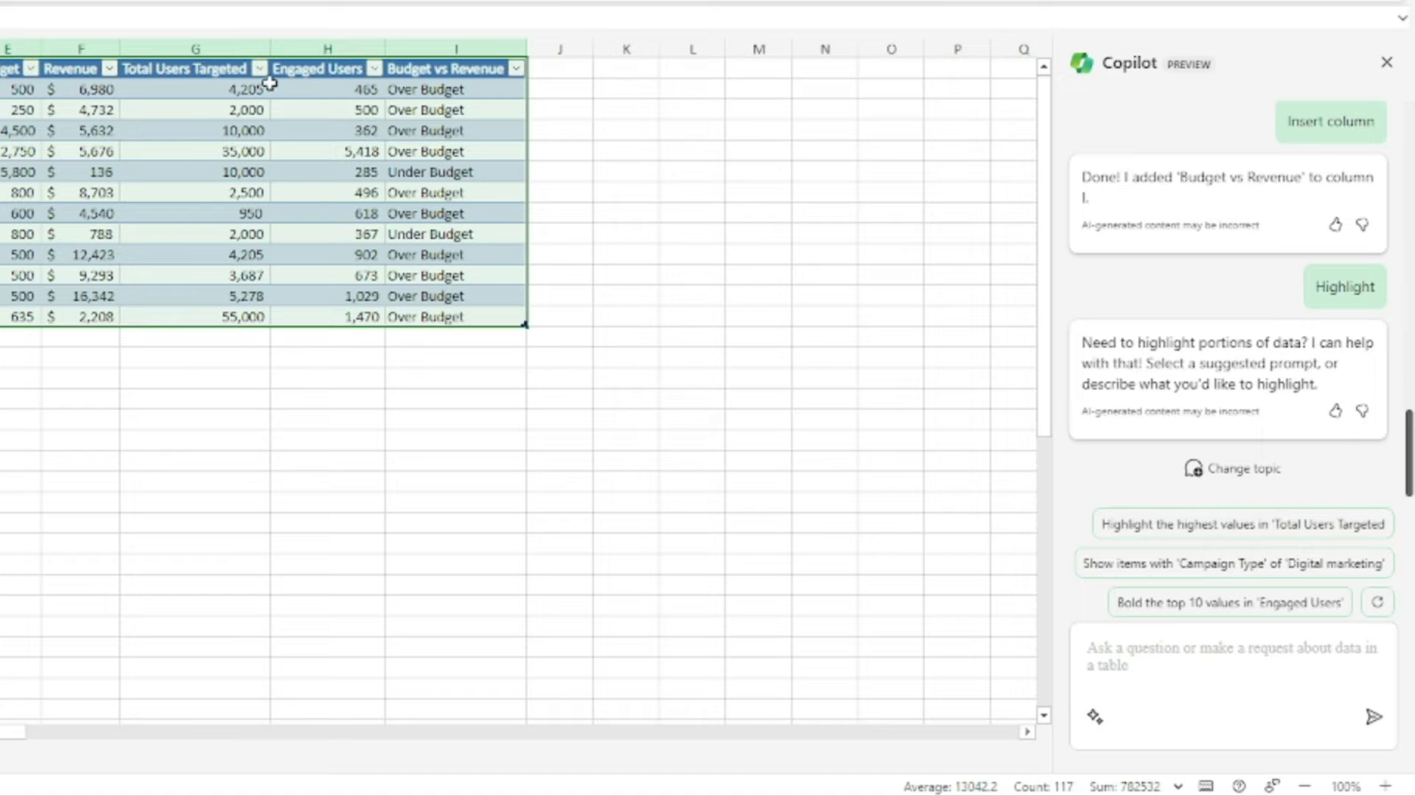
{"action": "left_click_drag", "start_coordinate": [228, 70], "coordinate": [232, 316]}
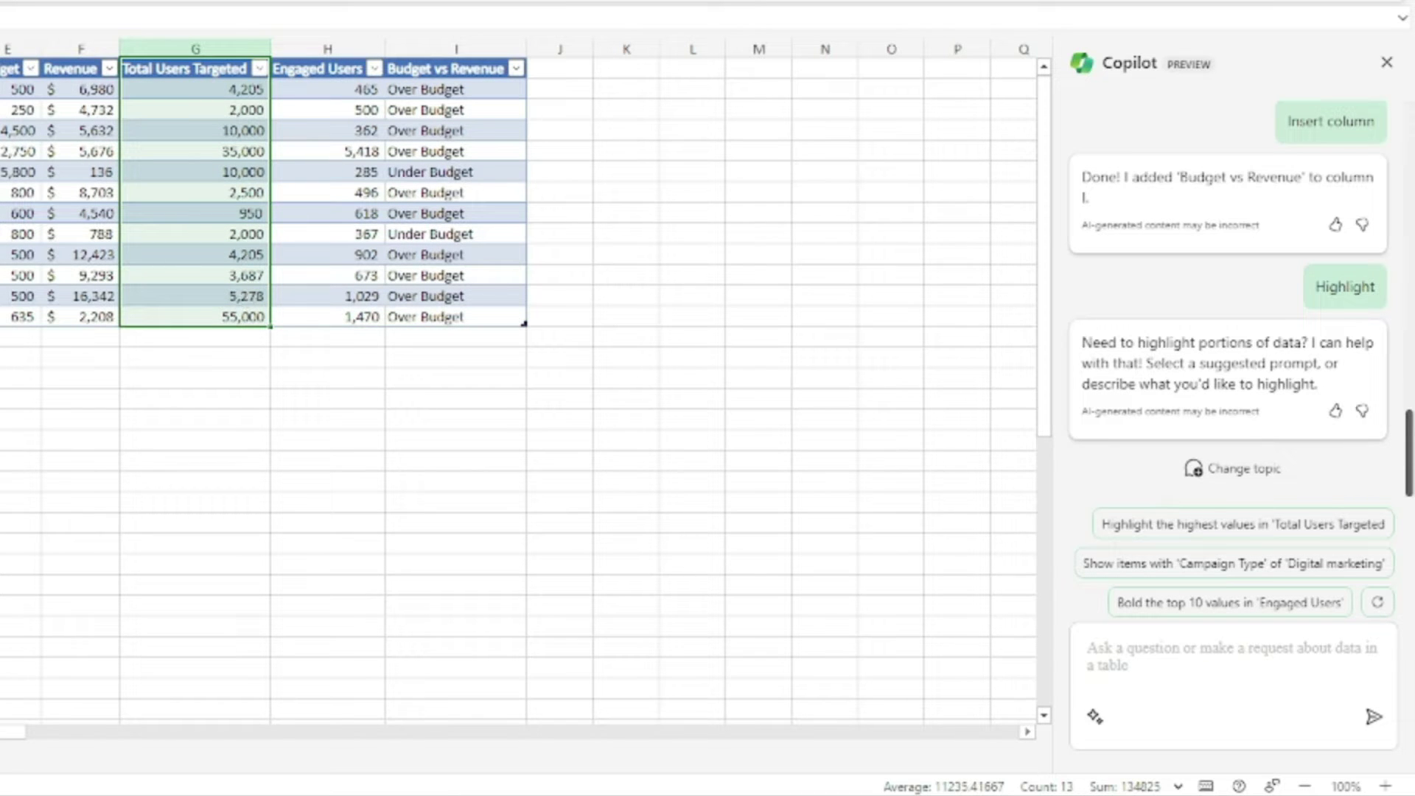
{"action": "left_click", "coordinate": [357, 234]}
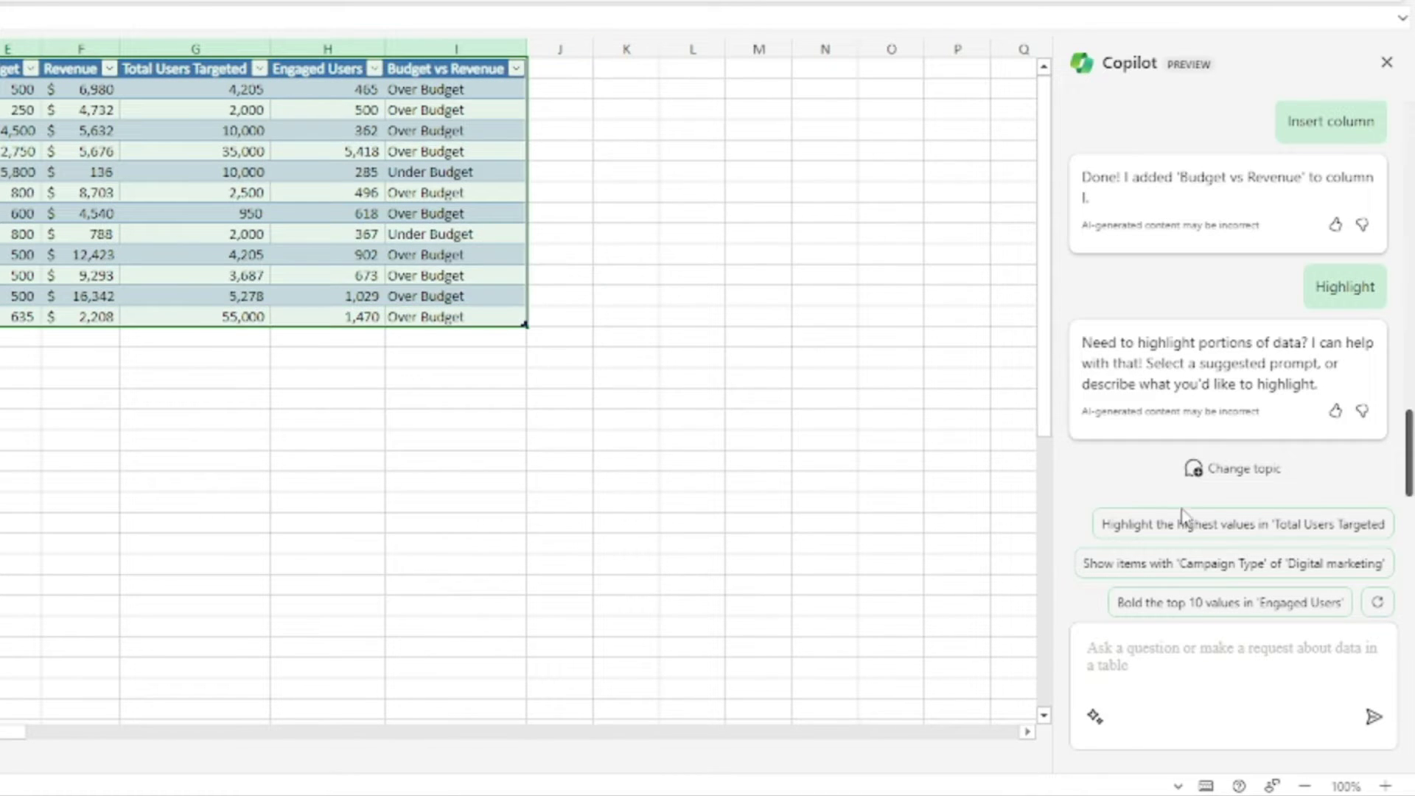
{"action": "left_click", "coordinate": [1182, 522]}
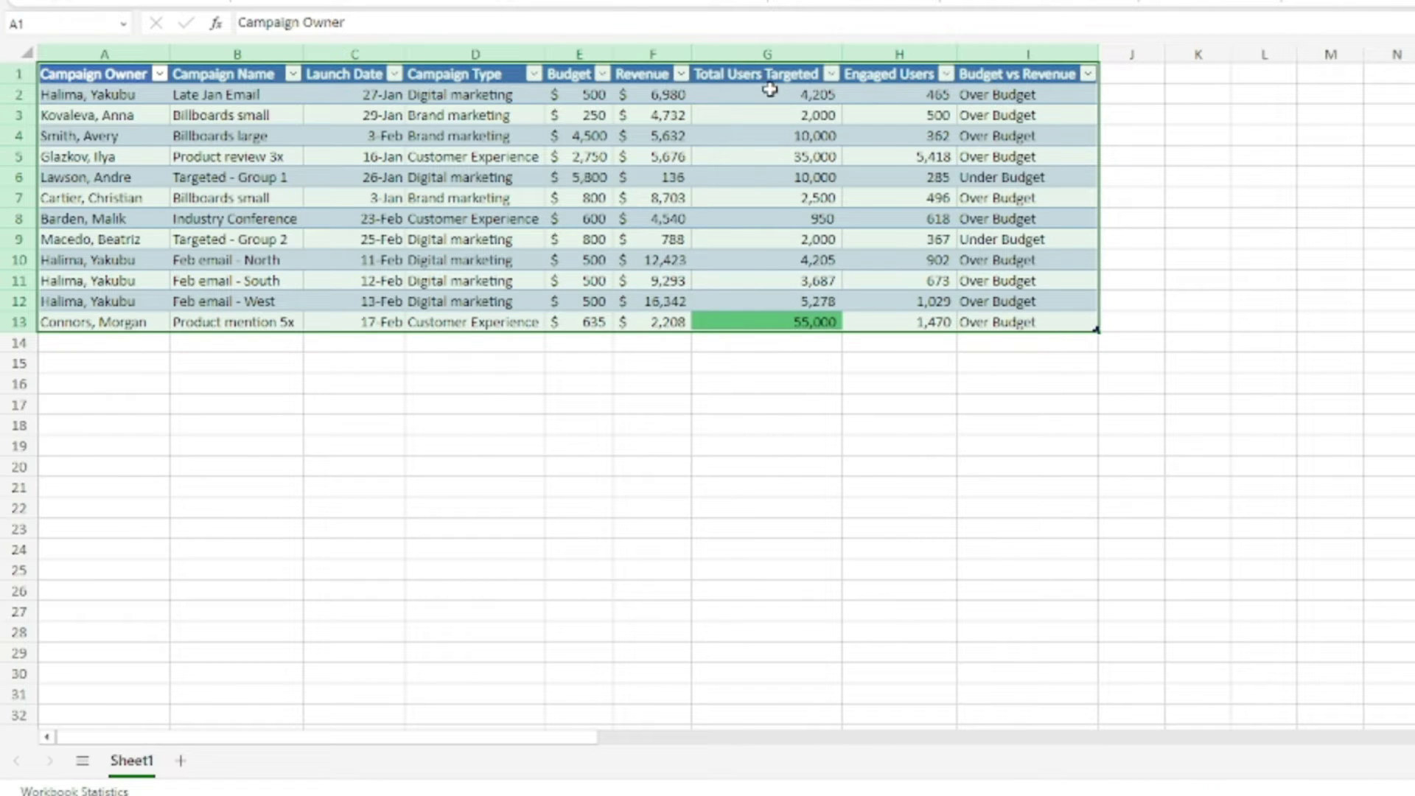
{"action": "left_click", "coordinate": [810, 325]}
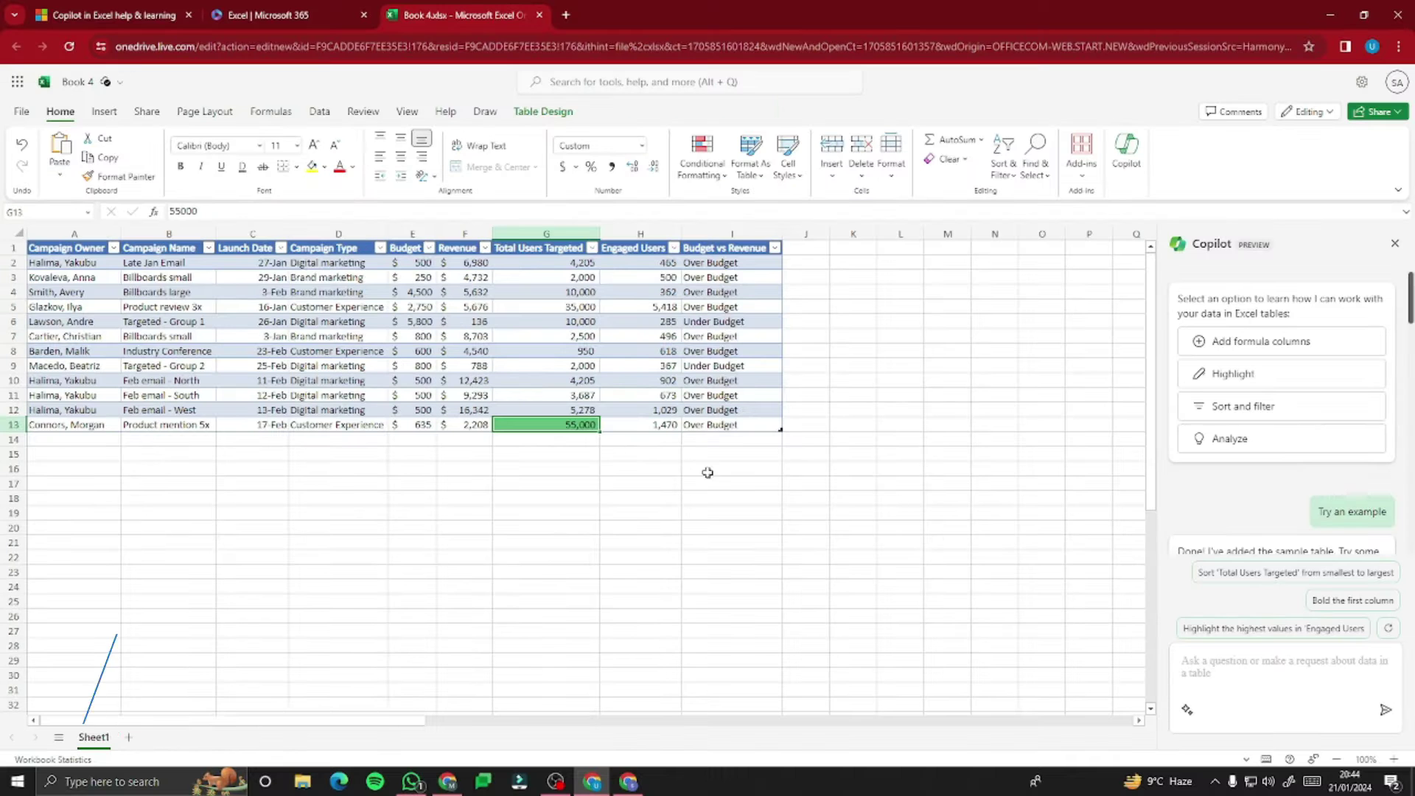
Have Copilot filter the table to a single campaign owner using its suggested 'Campaign Owner' prompt.
{"action": "scroll", "coordinate": [1261, 414], "scroll_direction": "down", "scroll_amount": 5}
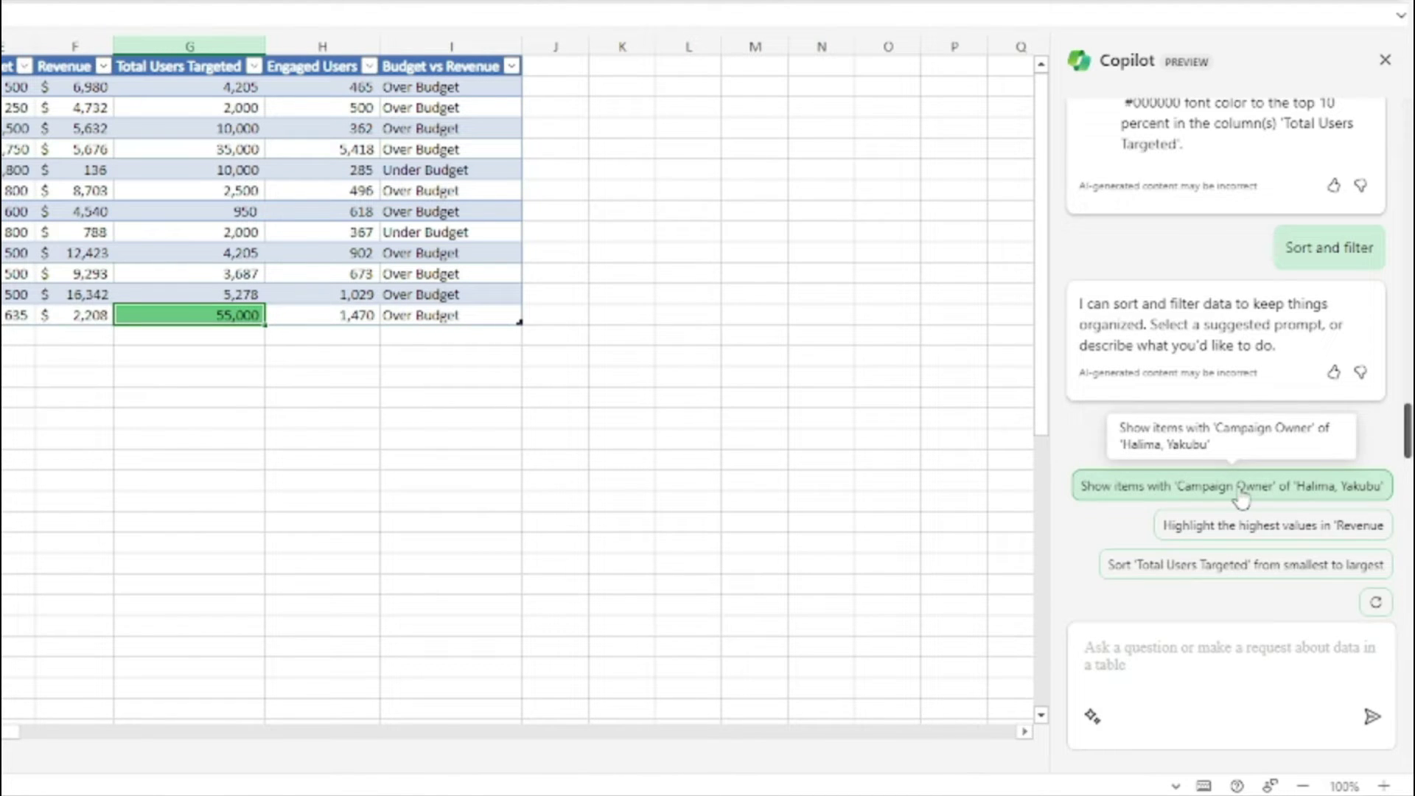
{"action": "left_click", "coordinate": [1242, 495]}
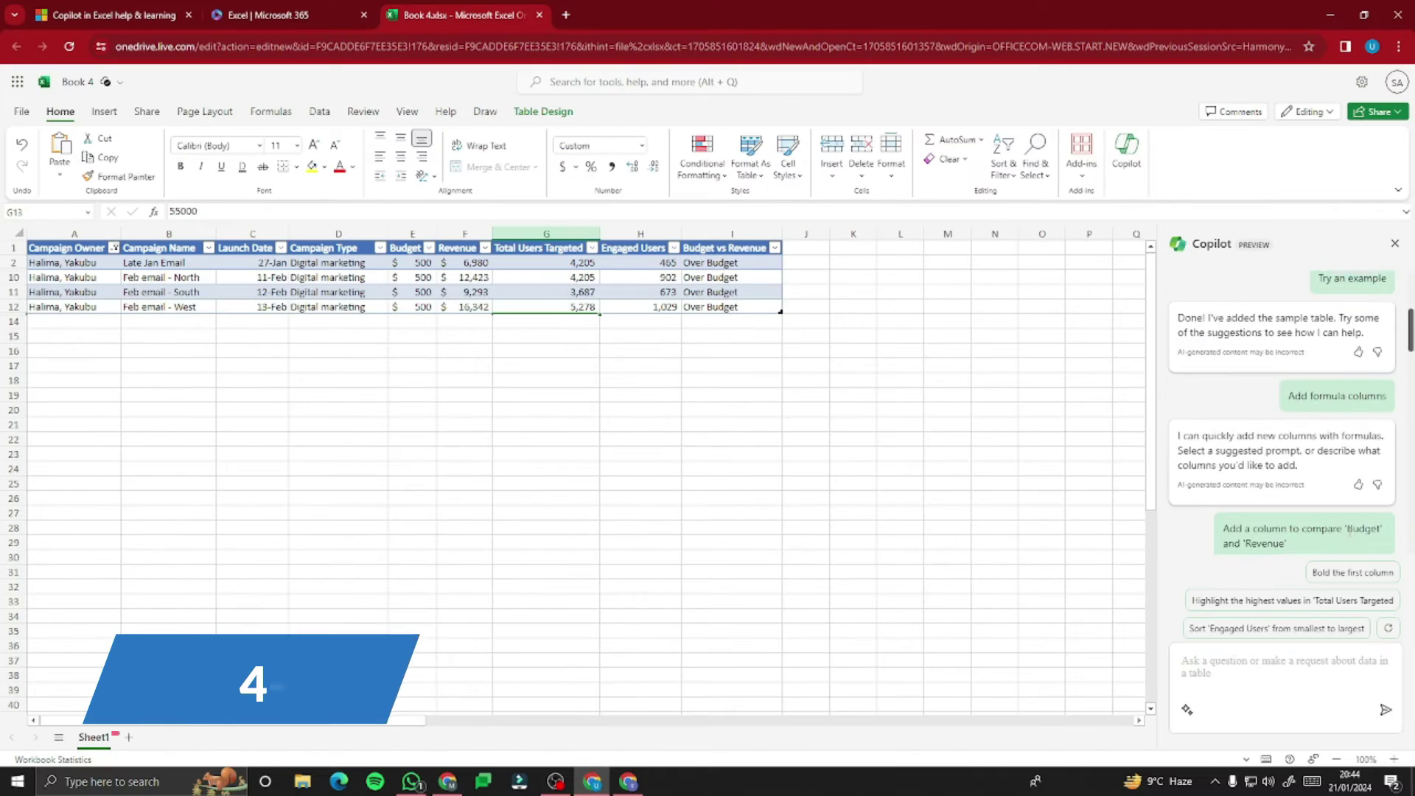
Have Copilot analyze 'Campaign Type' by total 'Total Users Targeted' in ascending order and add the resulting PivotChart to a new sheet.
{"action": "scroll", "coordinate": [1283, 413], "scroll_direction": "up", "scroll_amount": 3}
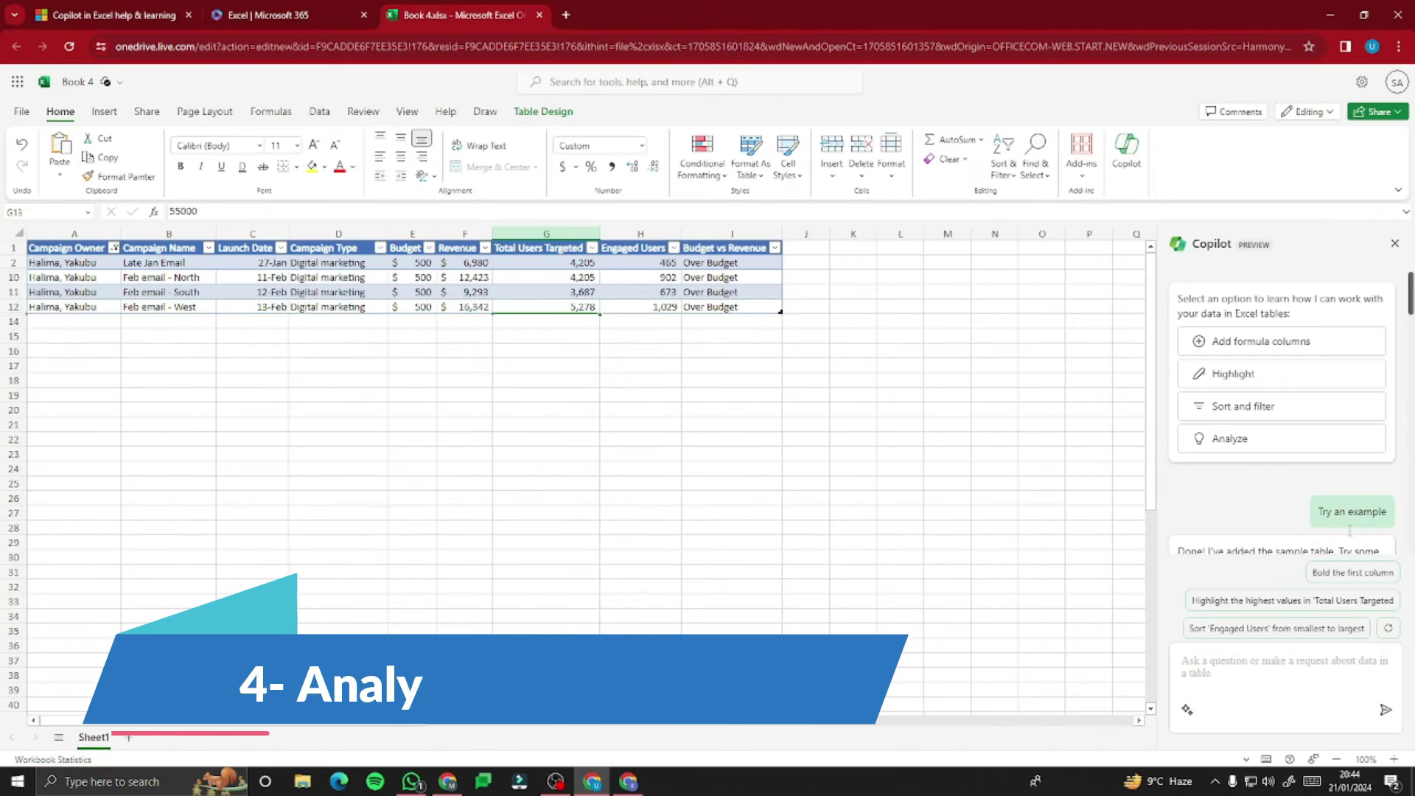
{"action": "left_click", "coordinate": [1242, 441]}
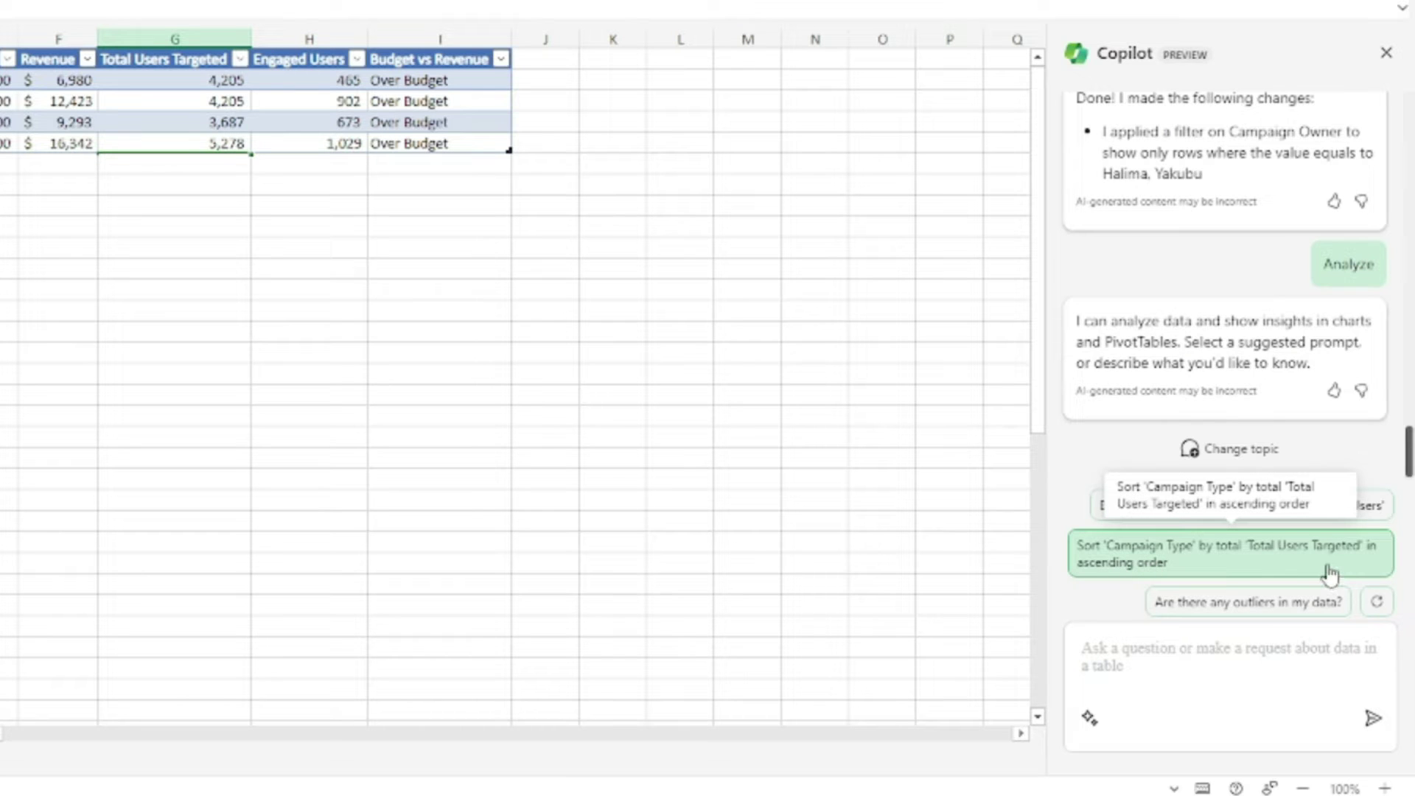
{"action": "left_click", "coordinate": [1230, 567]}
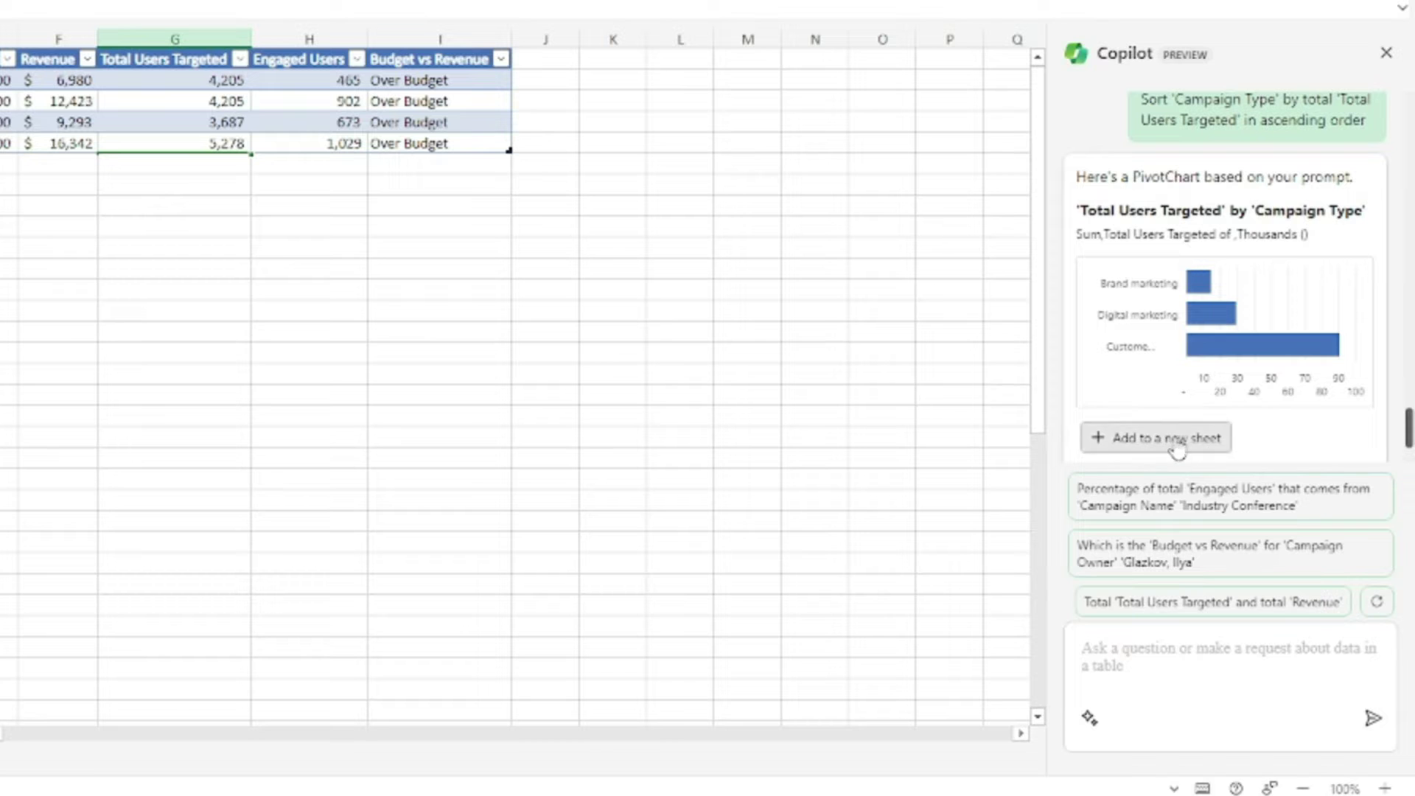
{"action": "left_click", "coordinate": [1209, 441]}
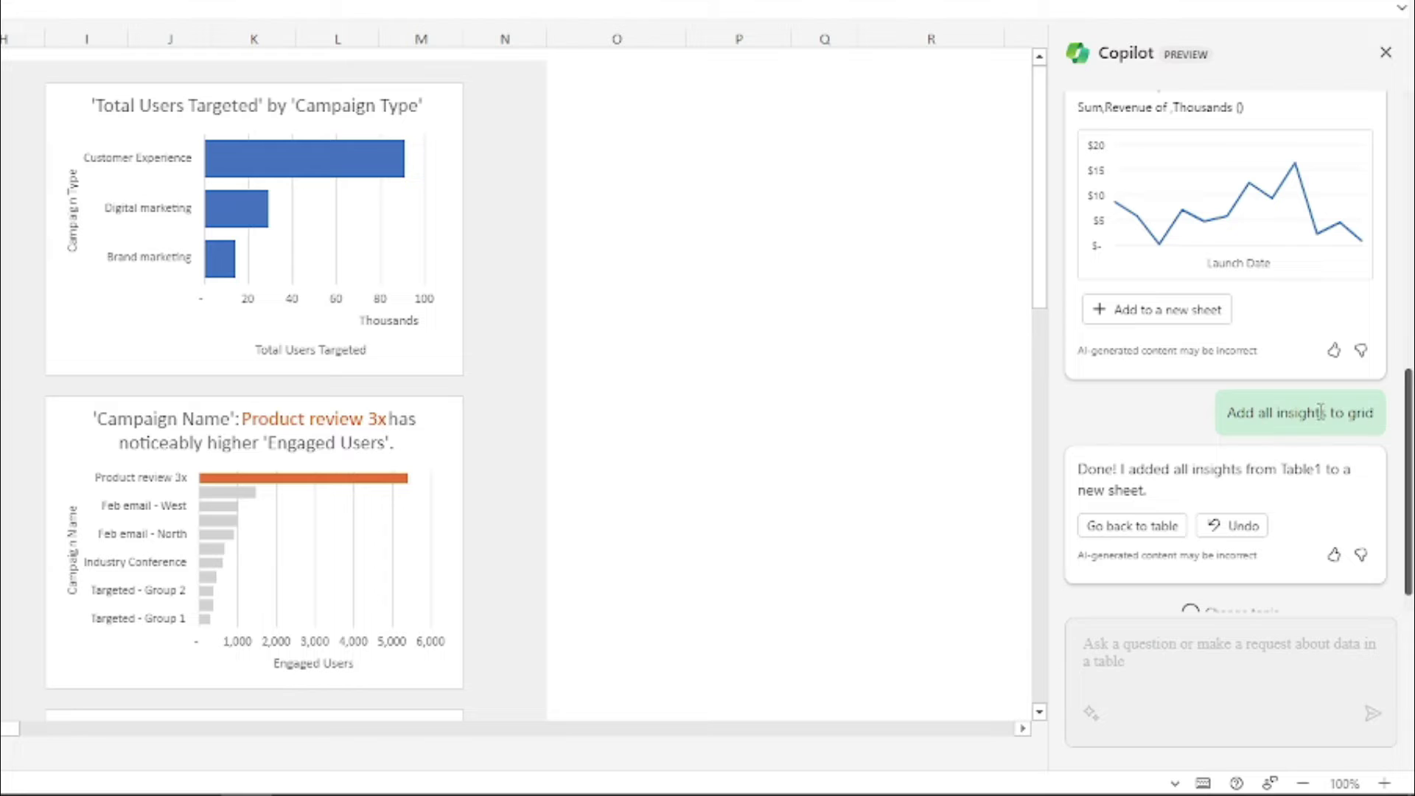
Examine the insight charts on Sheet2, from revenue by launch date to budget outliers and revenue share by campaign type.
{"action": "scroll", "coordinate": [1172, 441], "scroll_direction": "down", "scroll_amount": 1}
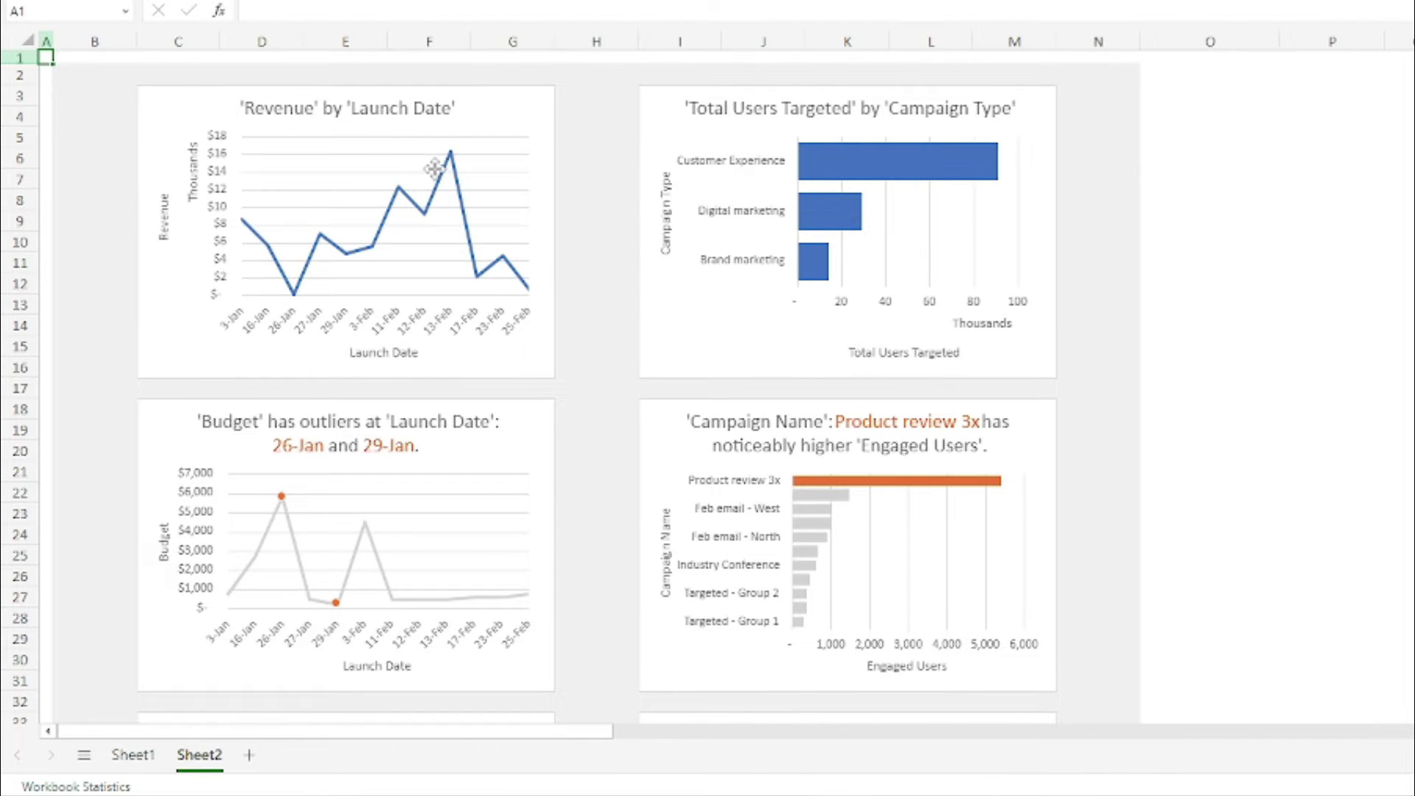
{"action": "left_click", "coordinate": [132, 755]}
{"action": "left_click", "coordinate": [199, 755]}
{"action": "left_click", "coordinate": [910, 173]}
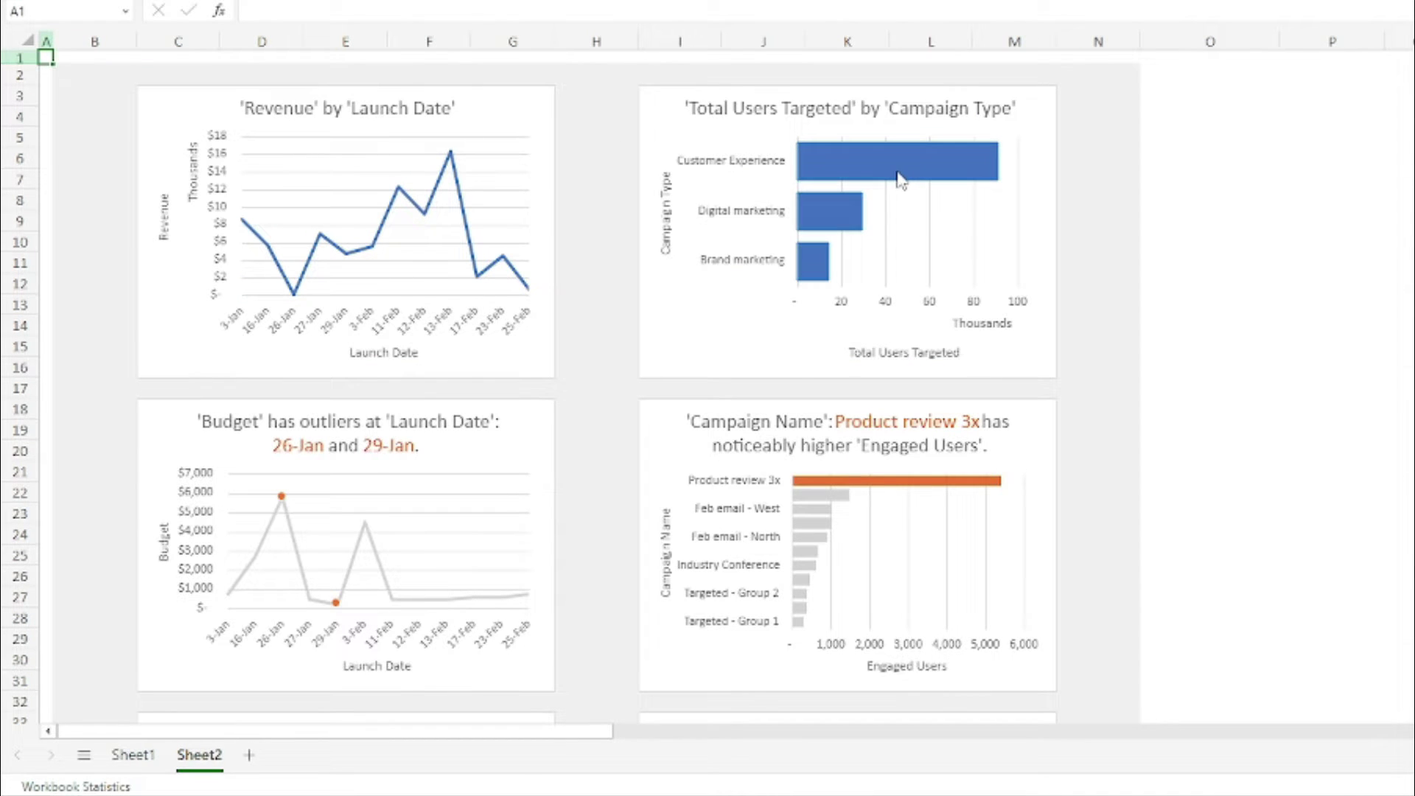
{"action": "mouse_move", "coordinate": [254, 442]}
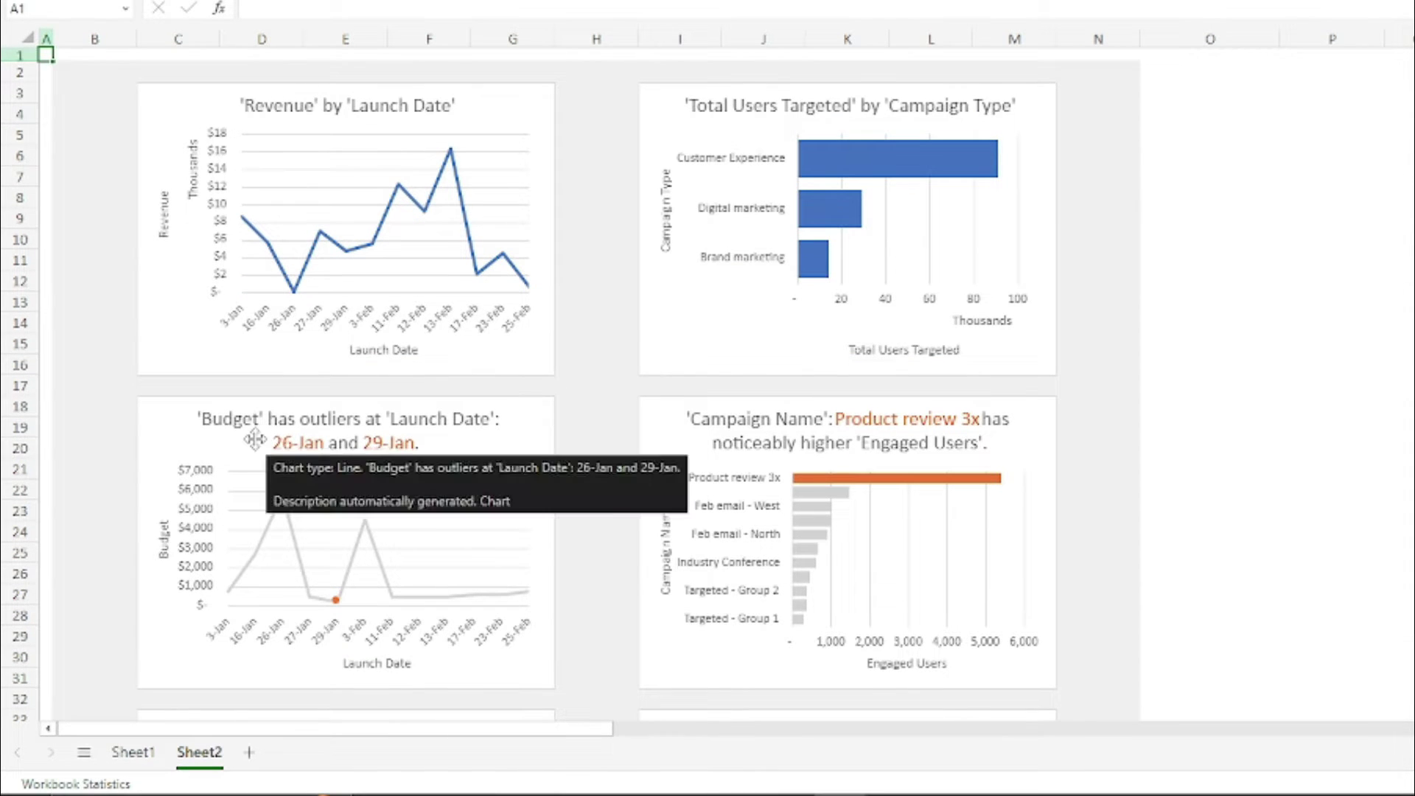
{"action": "scroll", "coordinate": [765, 516], "scroll_direction": "down", "scroll_amount": 7}
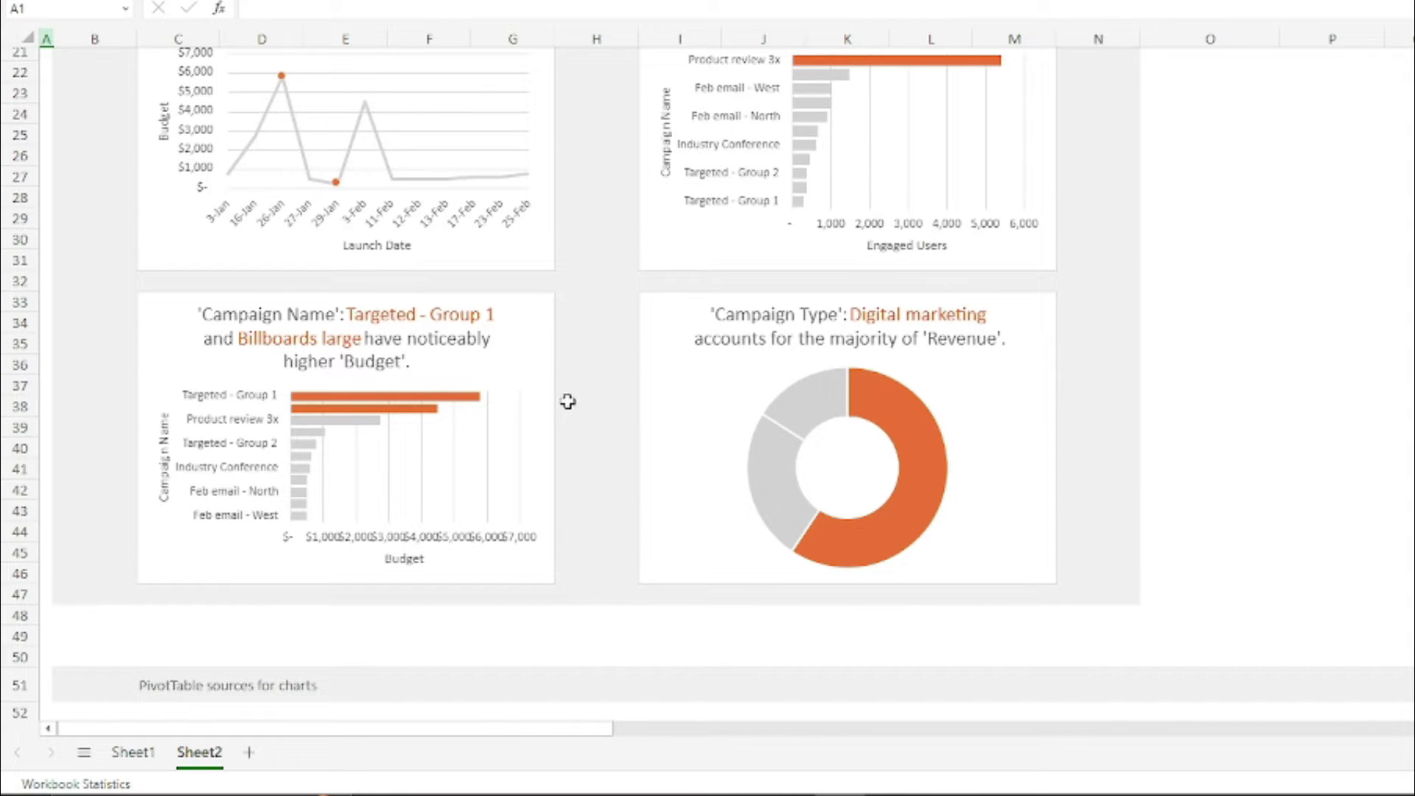
{"action": "scroll", "coordinate": [591, 405], "scroll_direction": "up", "scroll_amount": 7}
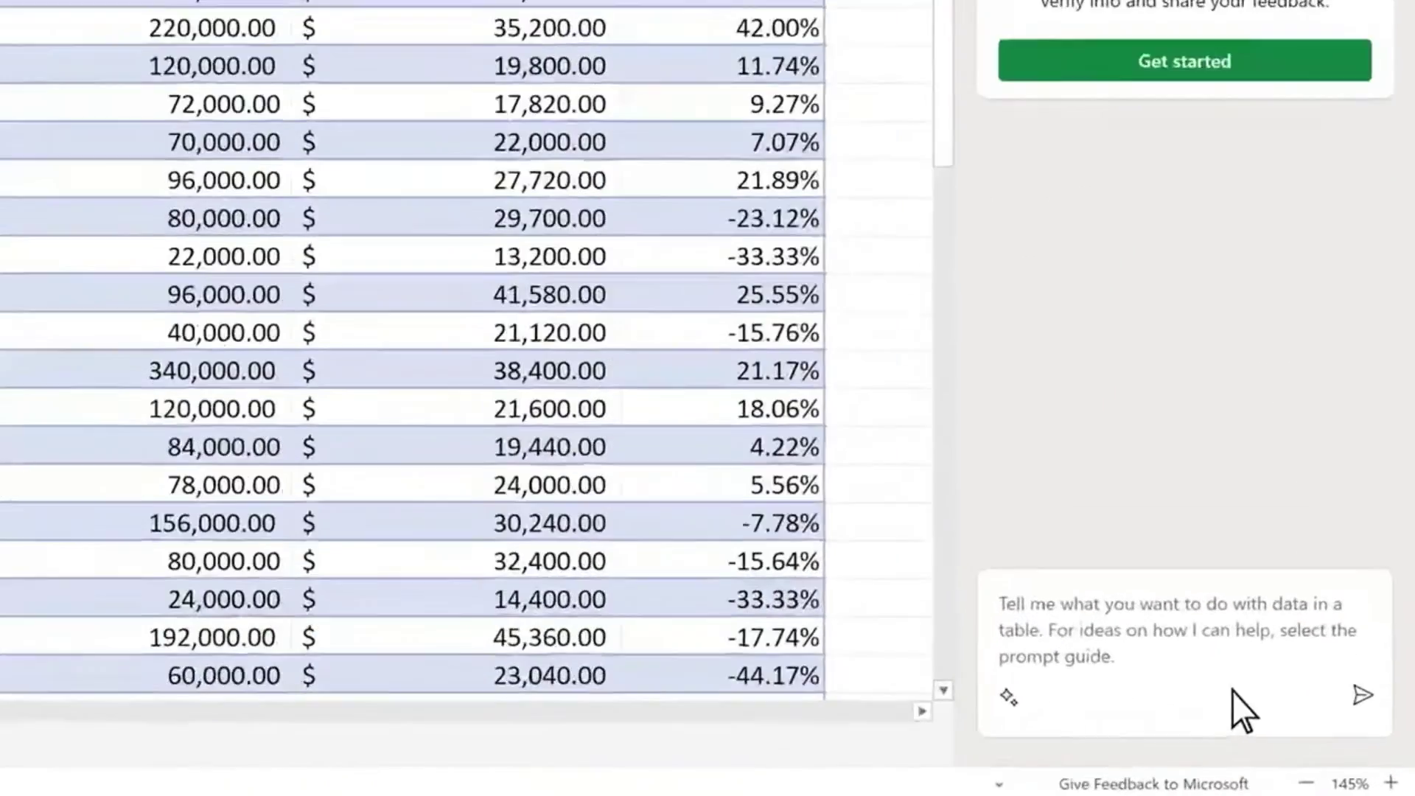
Have Copilot add a sales table column calculating revenue for a 10% marketing expense increase, assuming every 1k spent raises units sold by 1%.
{"action": "left_click", "coordinate": [1319, 712]}
{"action": "type", "text": "Assuming every 1k in marketing spend increases units sold by 1%, add a column that calculates the revenue based on a 10% increase in marketing expenses"}
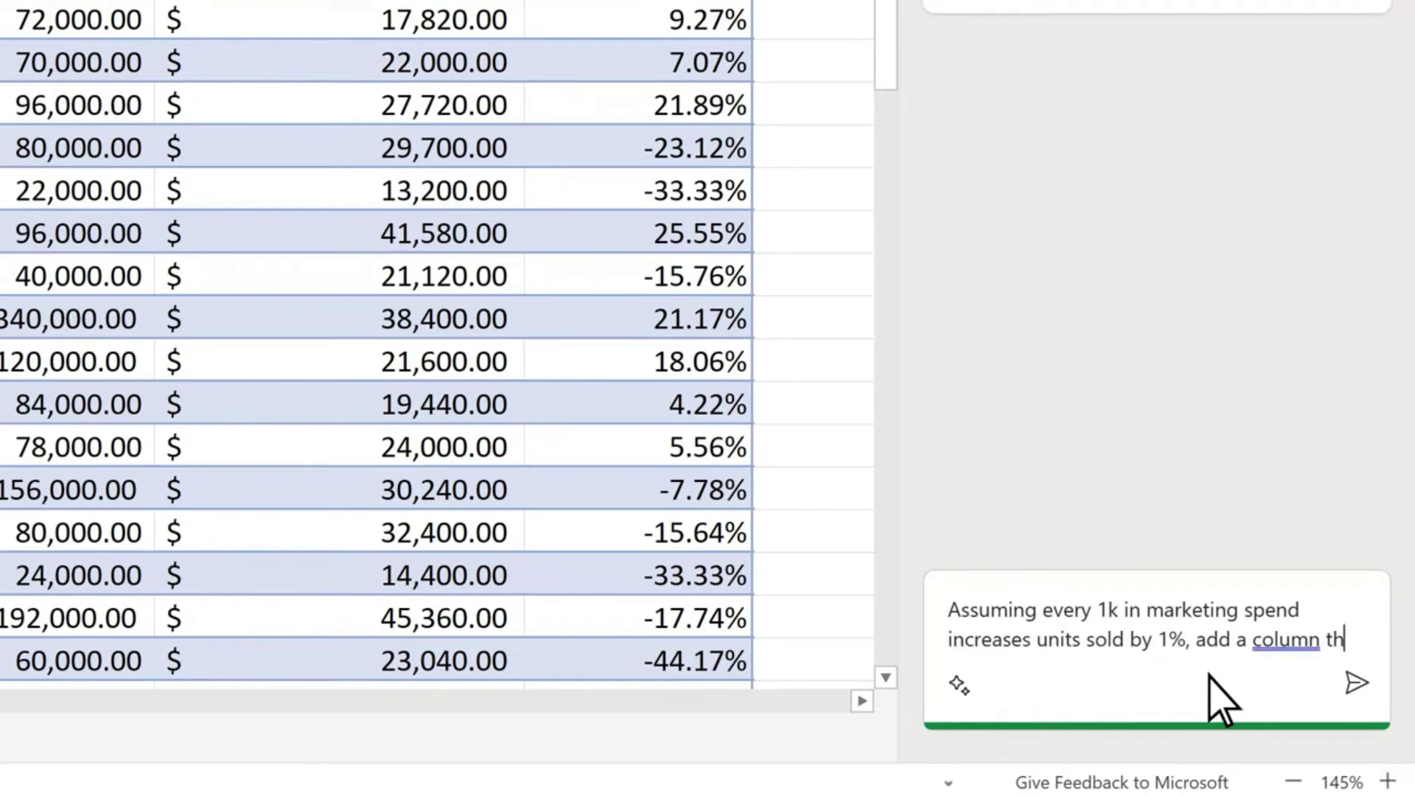
{"action": "left_click", "coordinate": [1357, 683]}
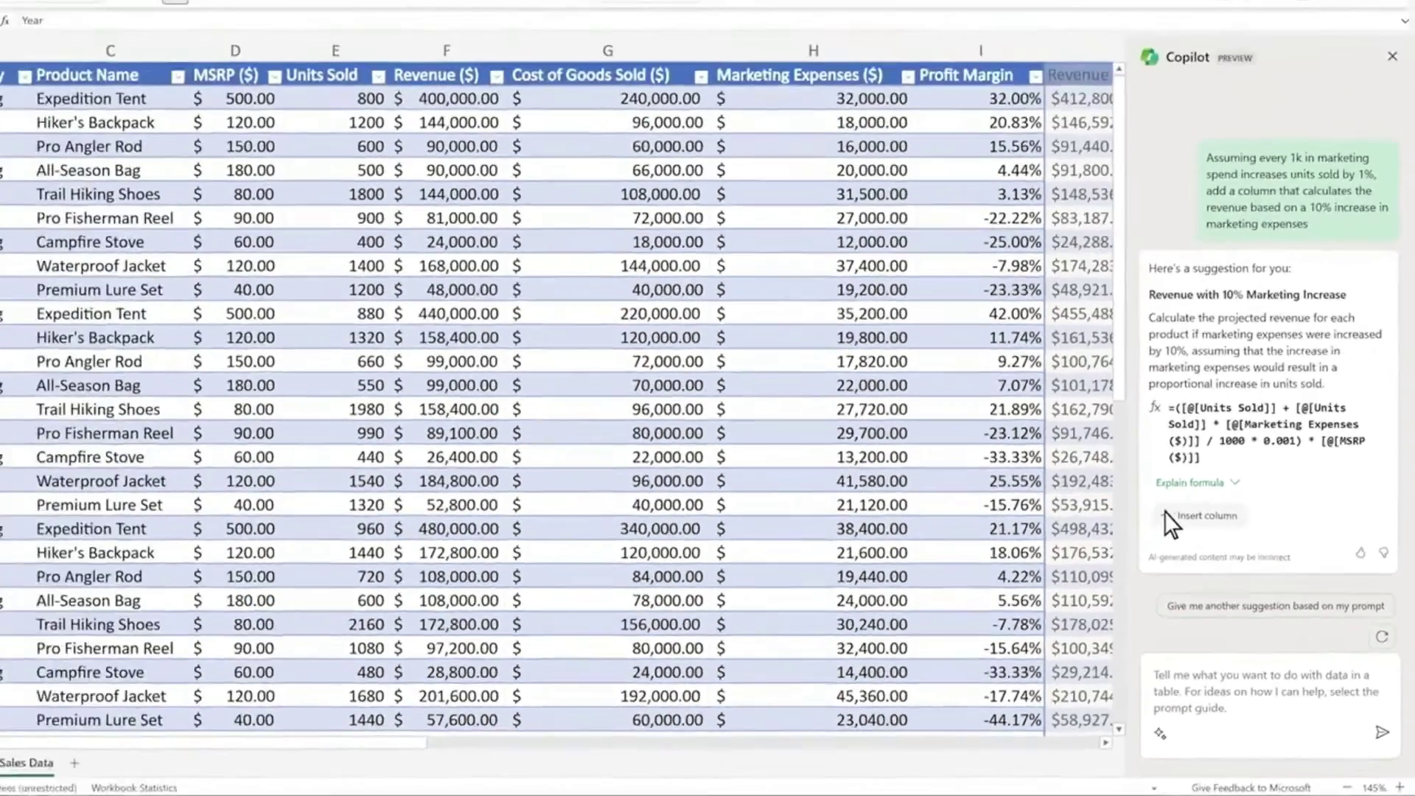
{"action": "left_click", "coordinate": [1125, 418]}
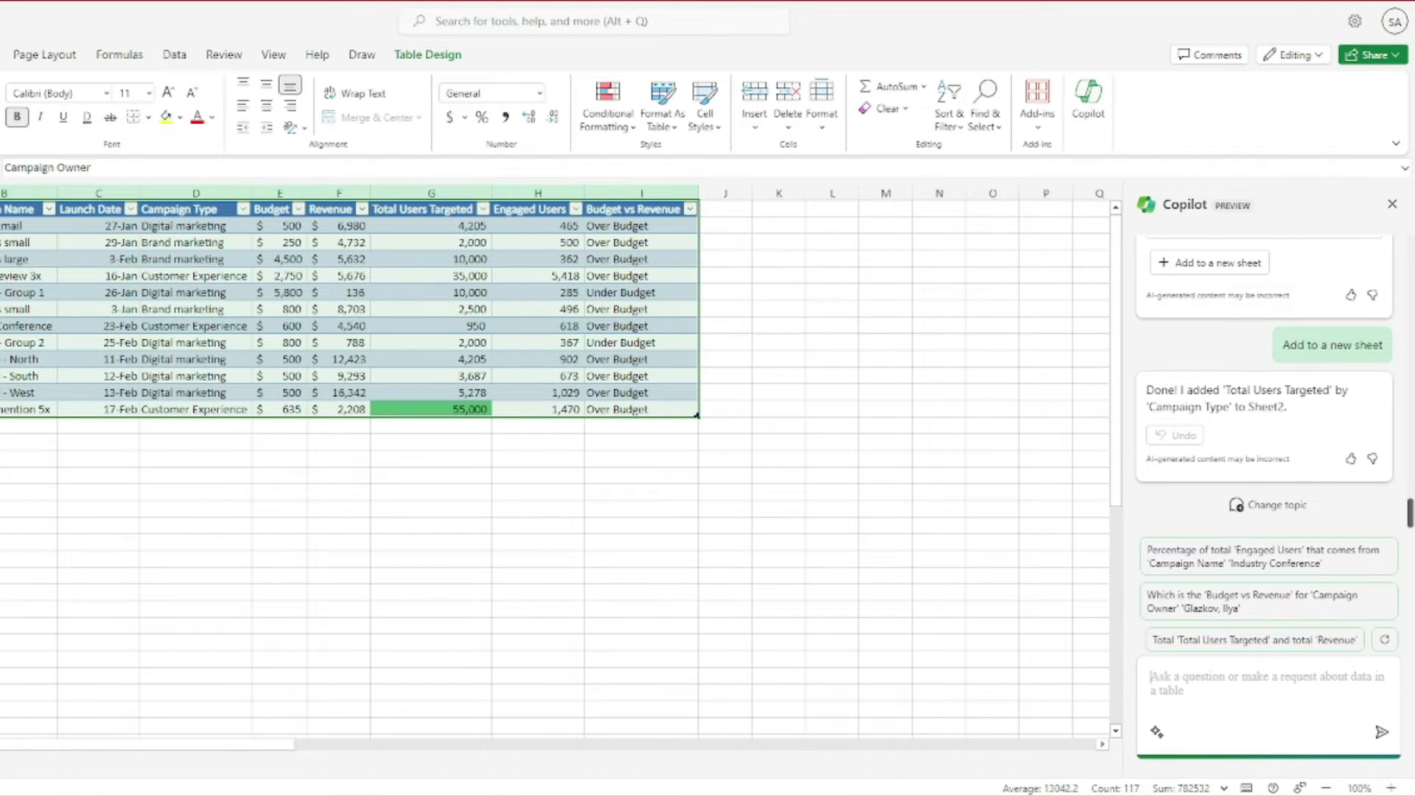
Ask Copilot to calculate each campaign's ROI from the revenue generated versus the budget spent, and show the suggested formula's explanation.
{"action": "type", "text": "How do you calculate the ROI for each campaign? This would involve a formula that takes into account the revenue generated versus the budget spent."}
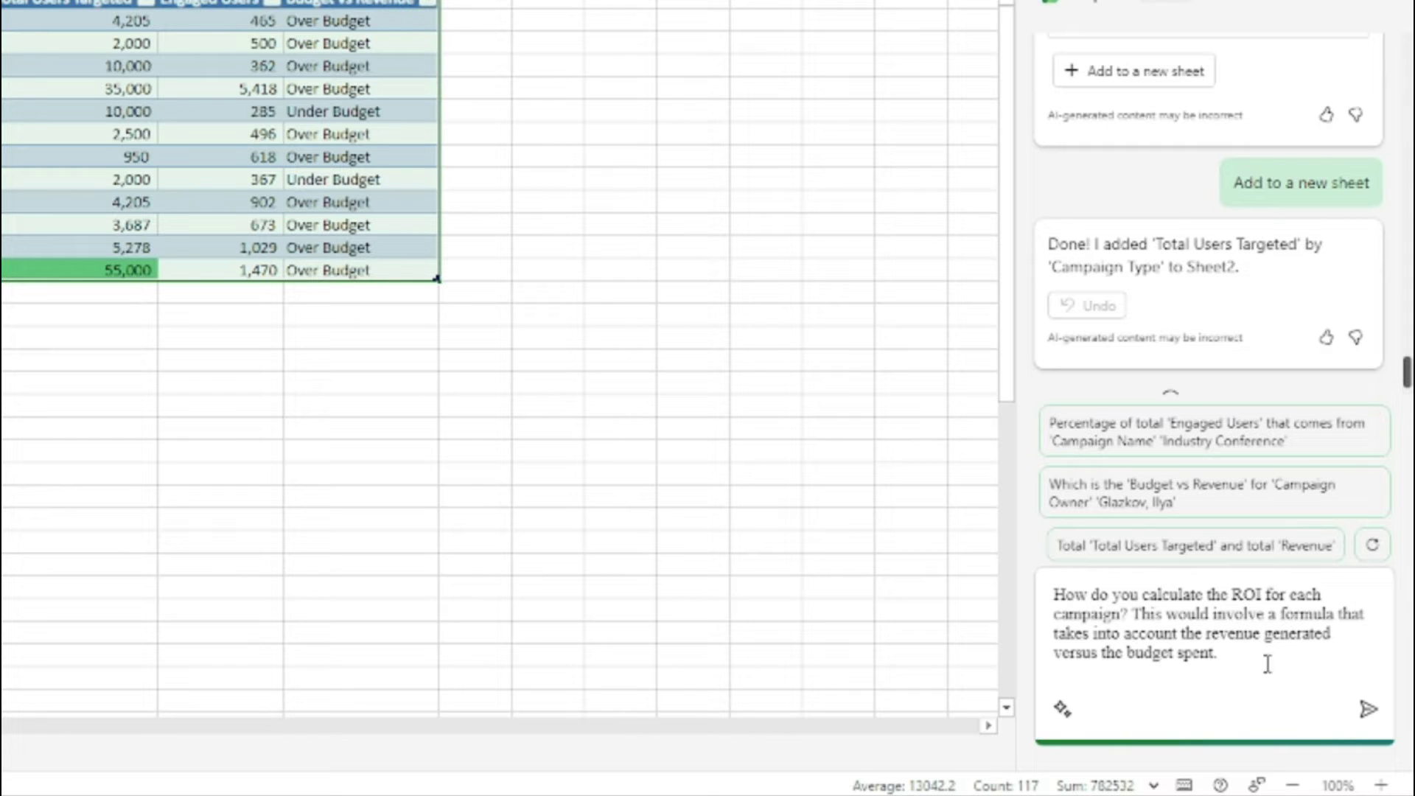
{"action": "left_click", "coordinate": [1369, 709]}
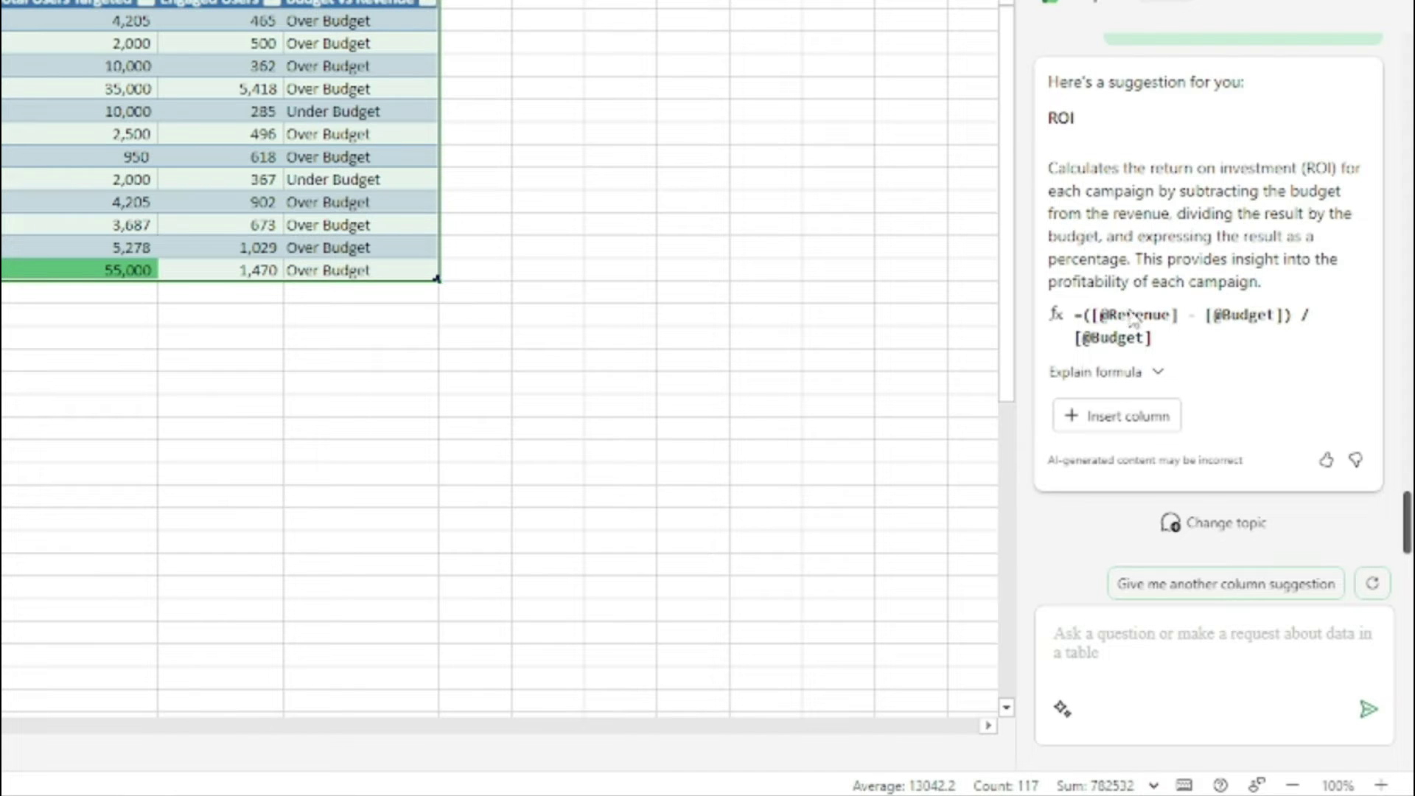
{"action": "left_click", "coordinate": [1143, 373]}
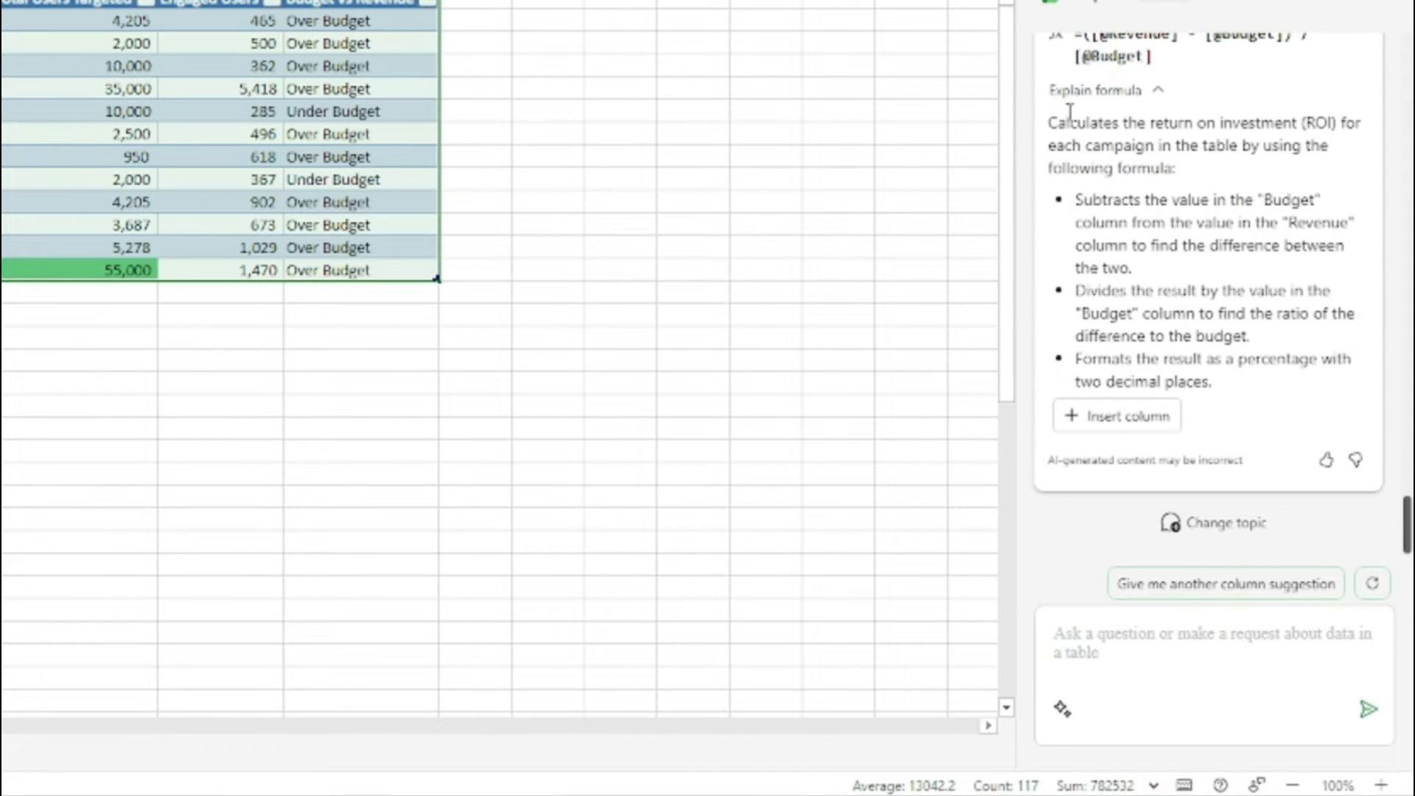
{"action": "left_click_drag", "start_coordinate": [1050, 124], "coordinate": [1266, 369]}
{"action": "scroll", "coordinate": [1199, 313], "scroll_direction": "up", "scroll_amount": 2}
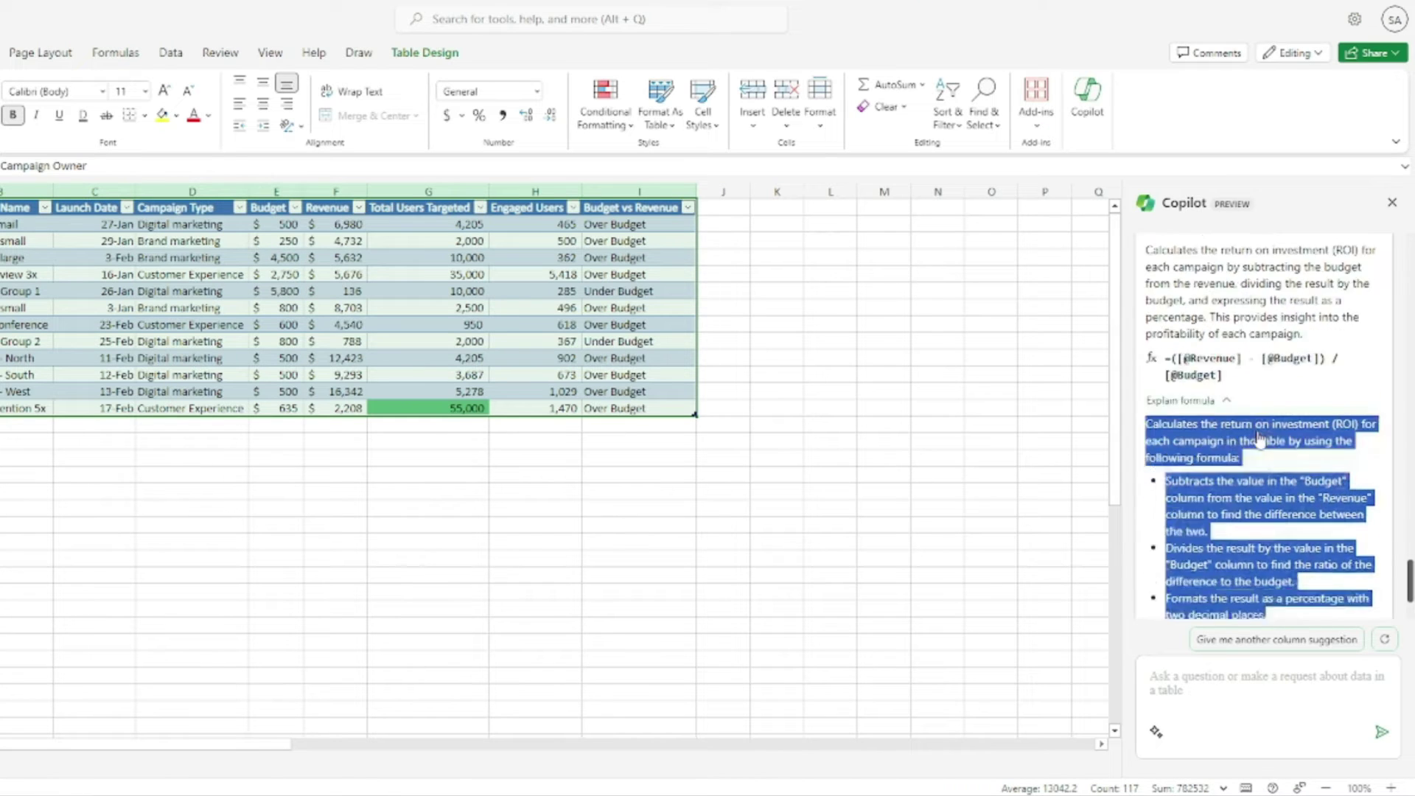
Insert Copilot's suggested ROI column into the campaign table.
{"action": "scroll", "coordinate": [1260, 440], "scroll_direction": "down", "scroll_amount": 2}
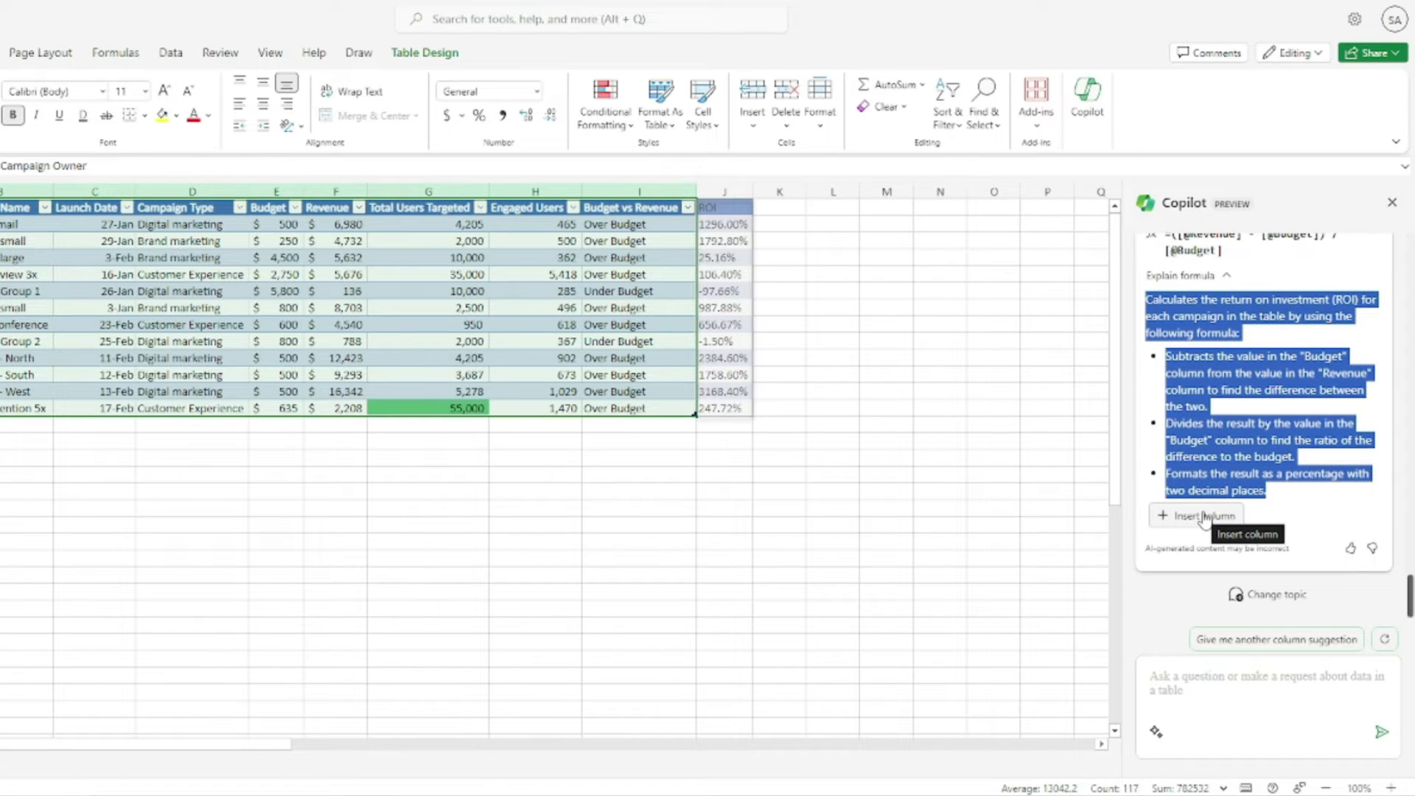
{"action": "left_click", "coordinate": [1203, 516]}
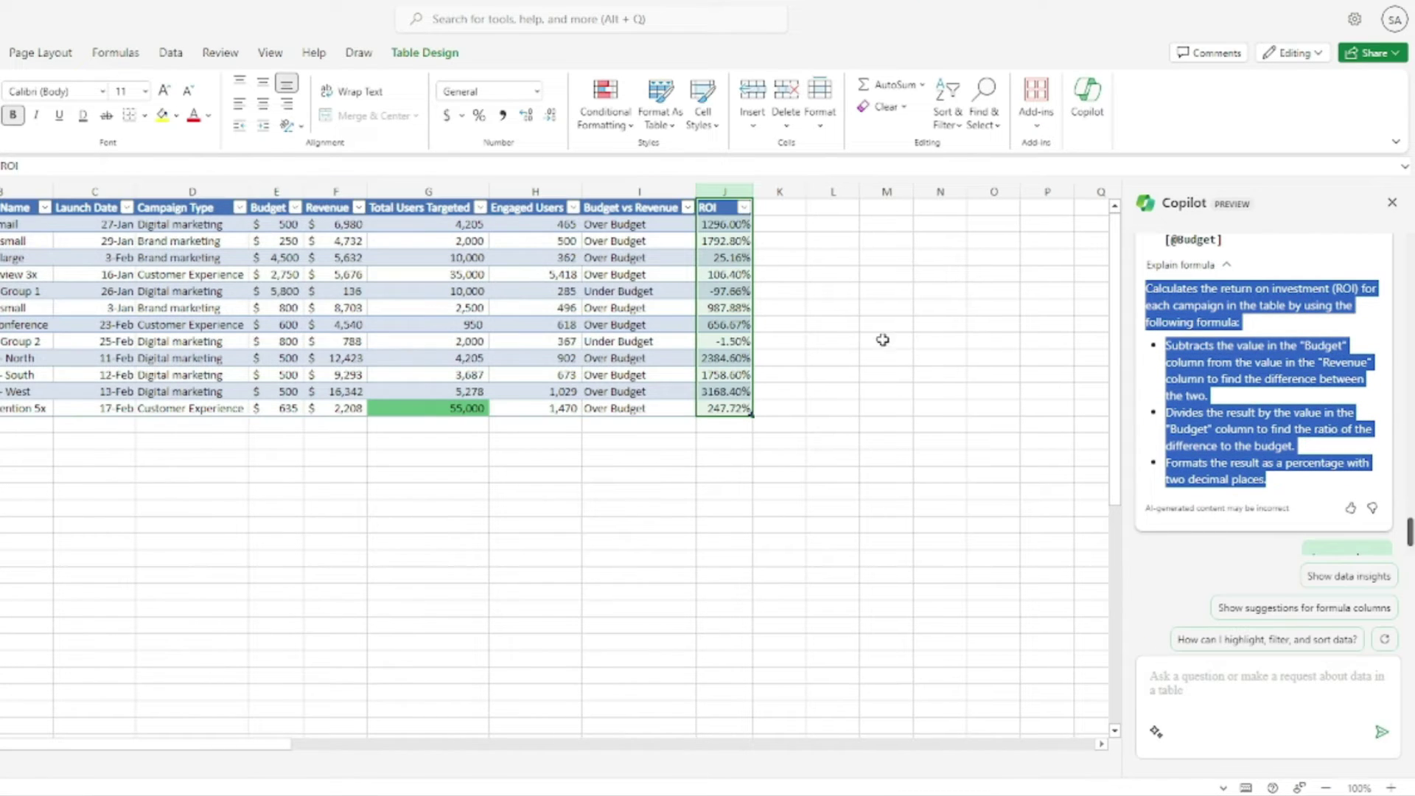
{"action": "left_click", "coordinate": [811, 324]}
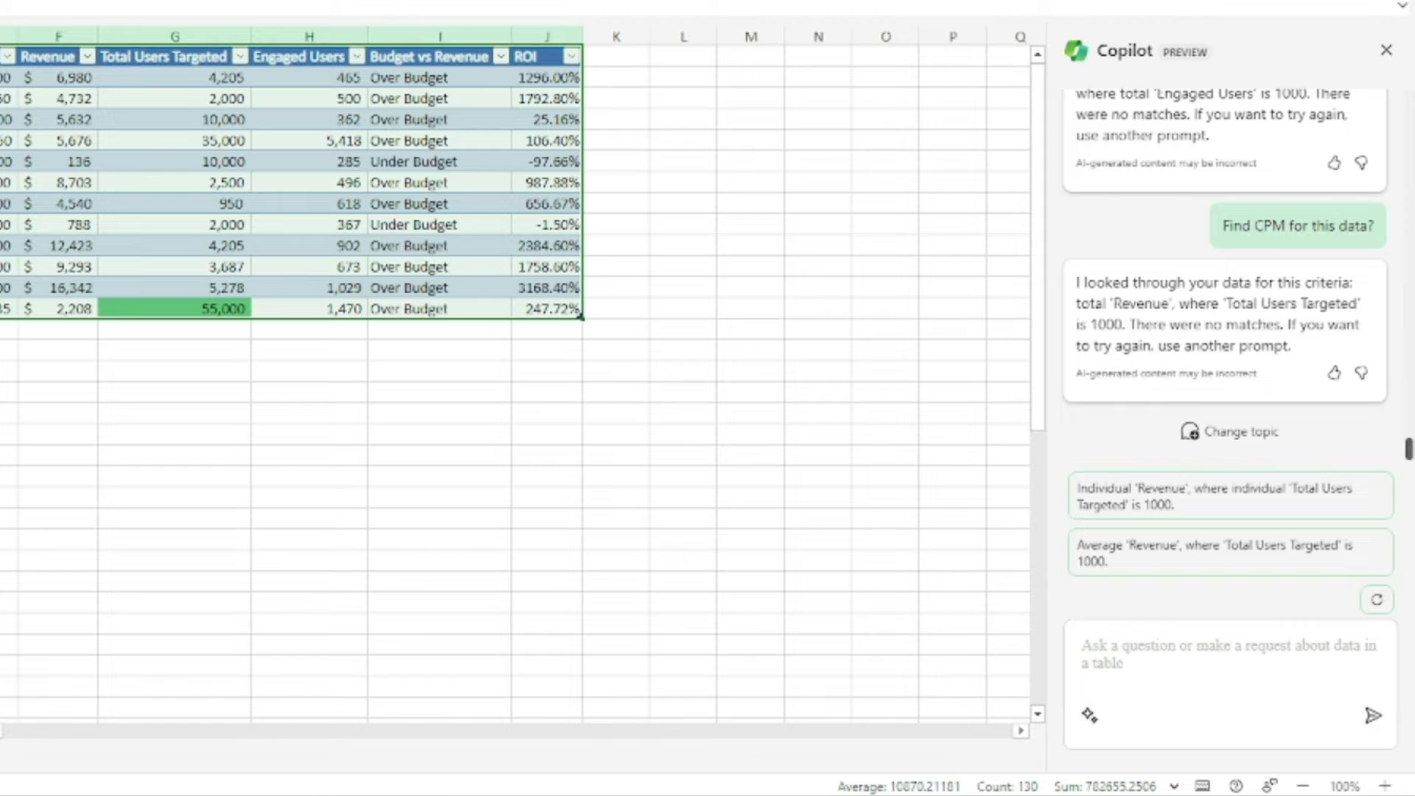
Ask Copilot how revenue correlates with the budget allocated for each campaign and review its suggested chart.
{"action": "left_click", "coordinate": [1161, 671]}
{"action": "type", "text": "How does revenue correlate with the budget allocated for each campaign?"}
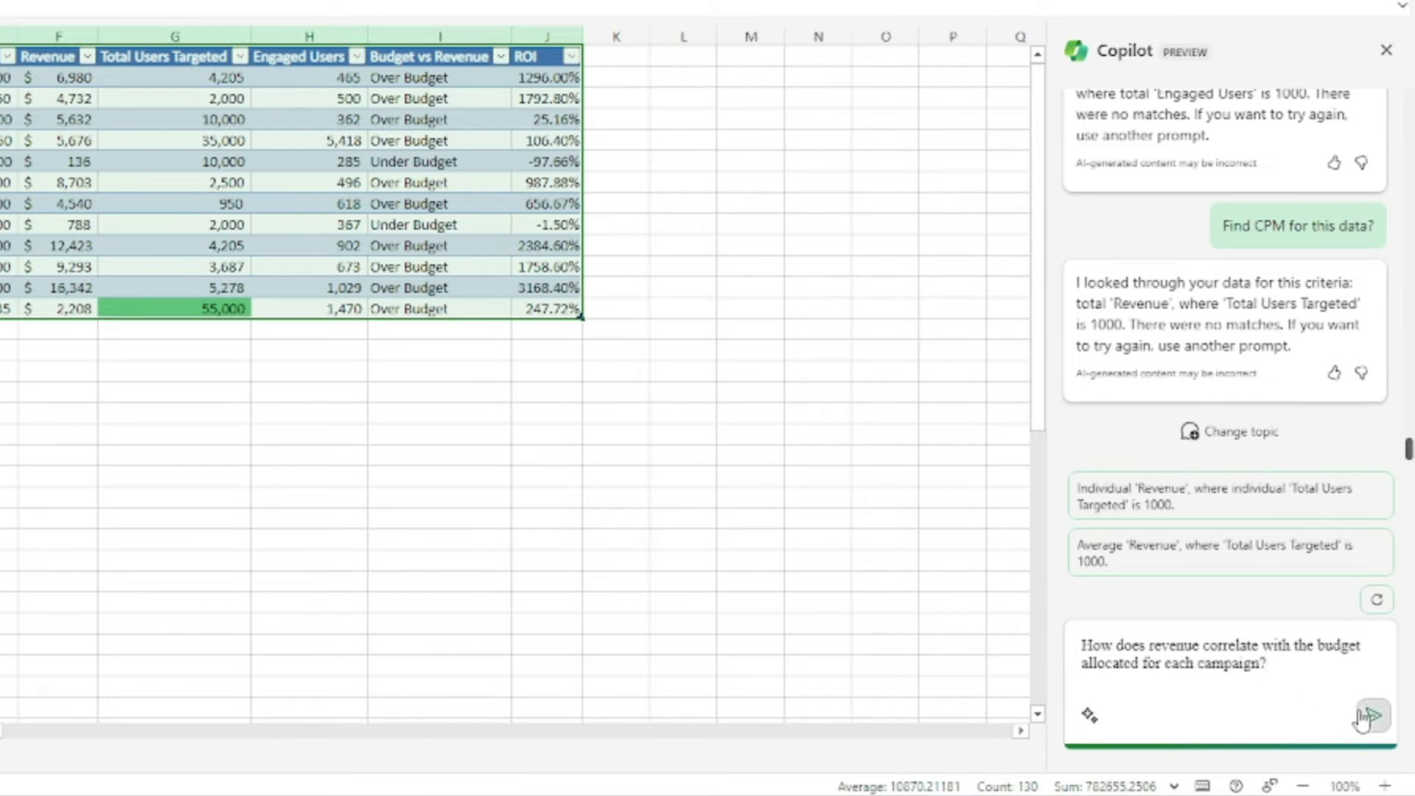
{"action": "left_click", "coordinate": [1373, 714]}
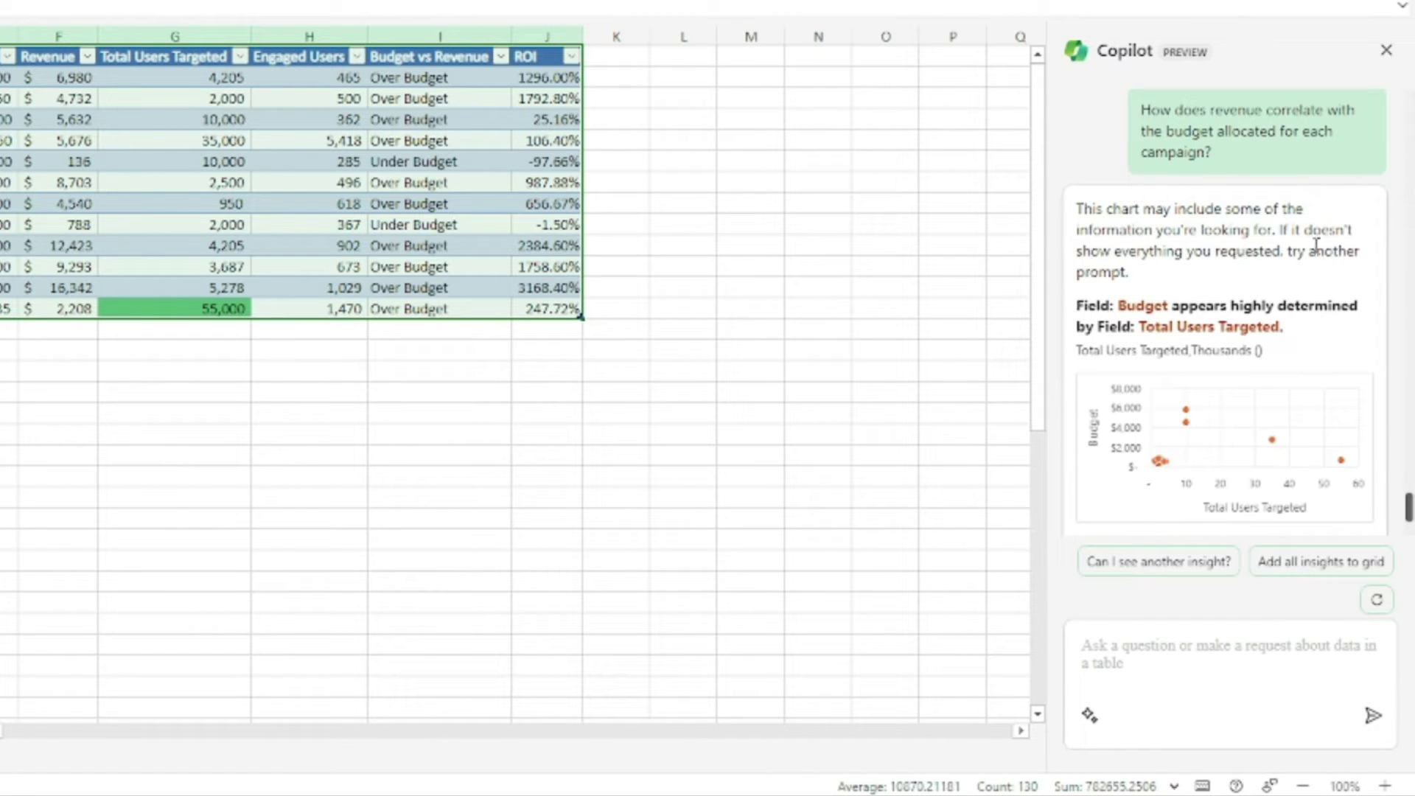
{"action": "scroll", "coordinate": [1206, 278], "scroll_direction": "down", "scroll_amount": 2}
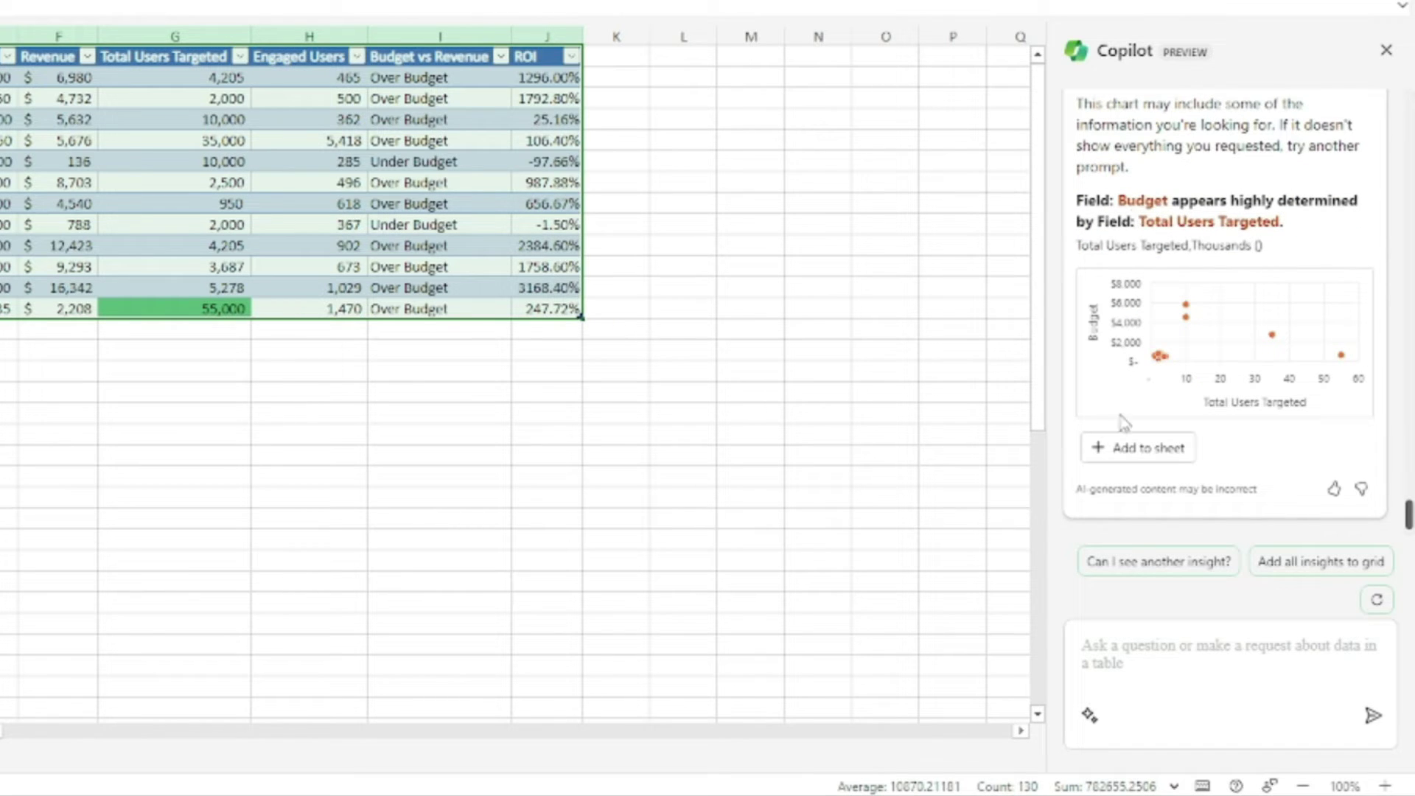
Add Copilot's scatter chart of Budget against Total Users Targeted to the sheet and delete it again.
{"action": "left_click", "coordinate": [1159, 447]}
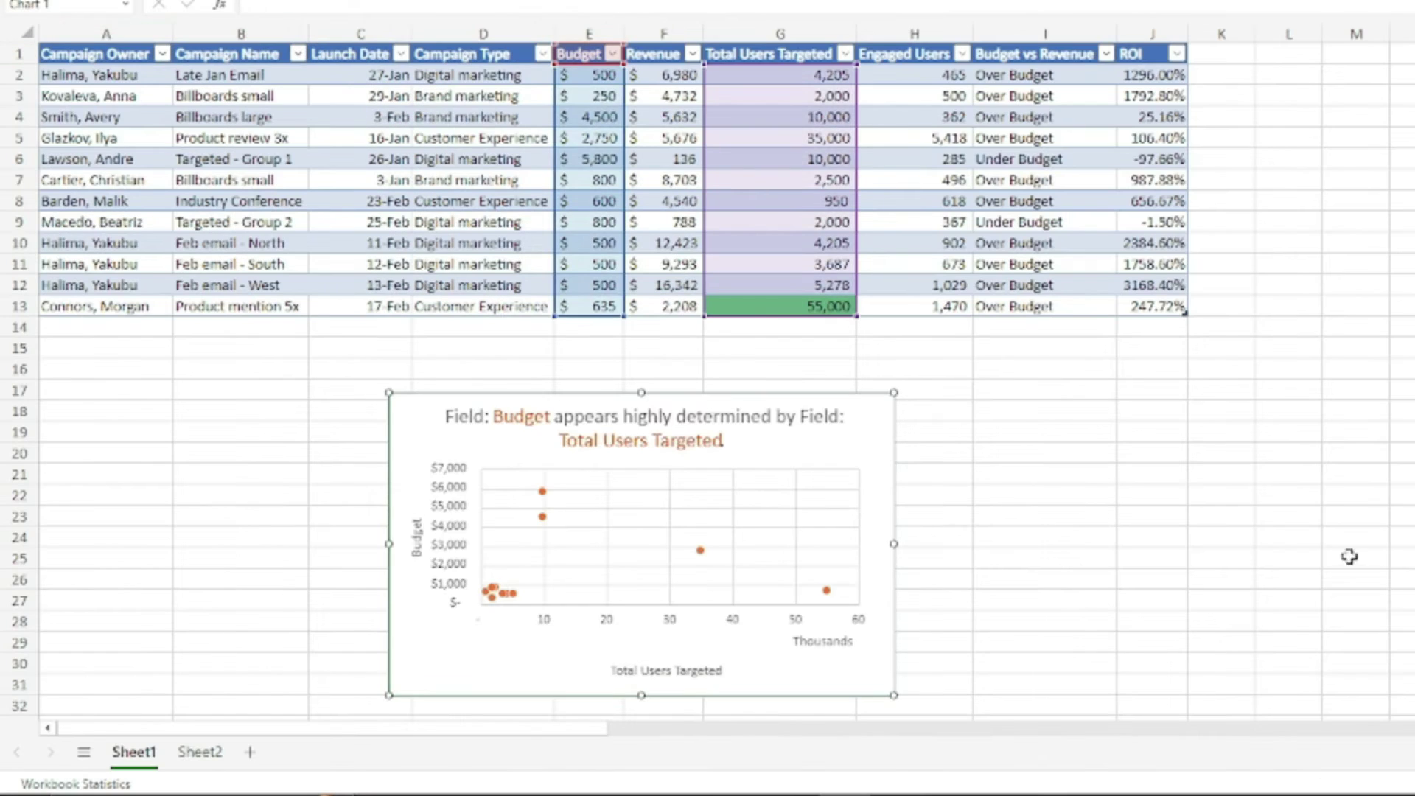
{"action": "scroll", "coordinate": [664, 413], "scroll_direction": "down", "scroll_amount": 2}
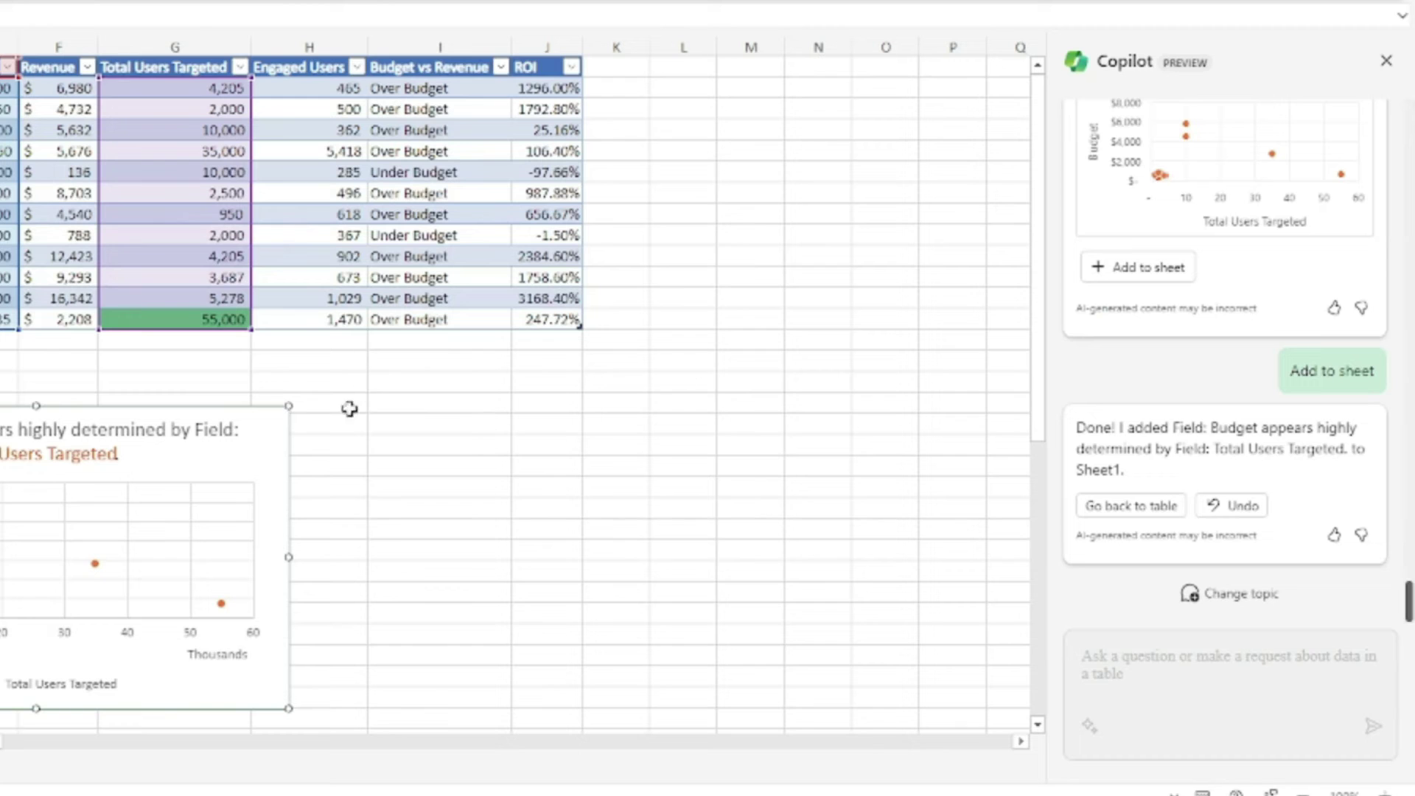
{"action": "key", "text": "Delete"}
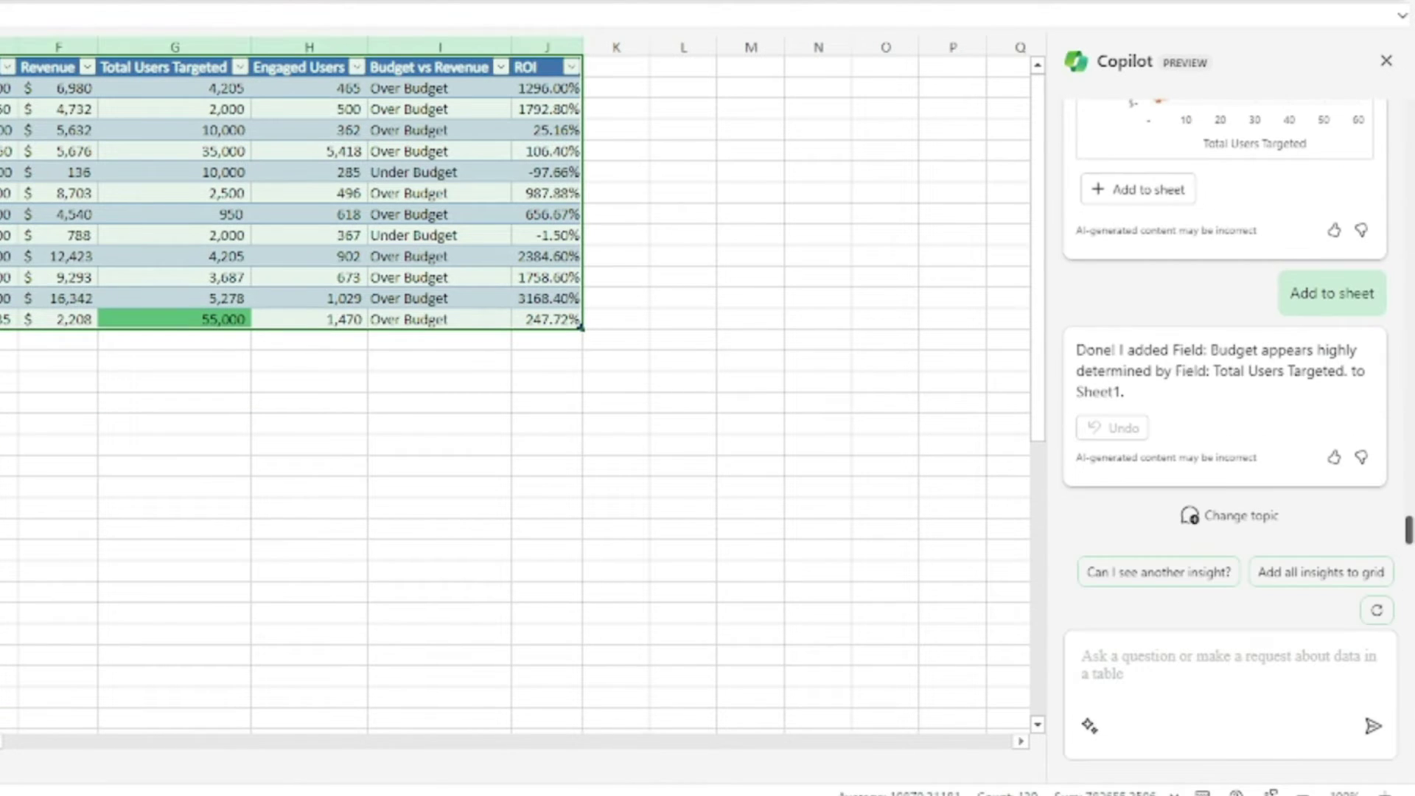
Ask Copilot which campaign generated the highest revenue and check the campaign and amount in its PivotTable answer.
{"action": "type", "text": "Which campaign generated the highest revenue?"}
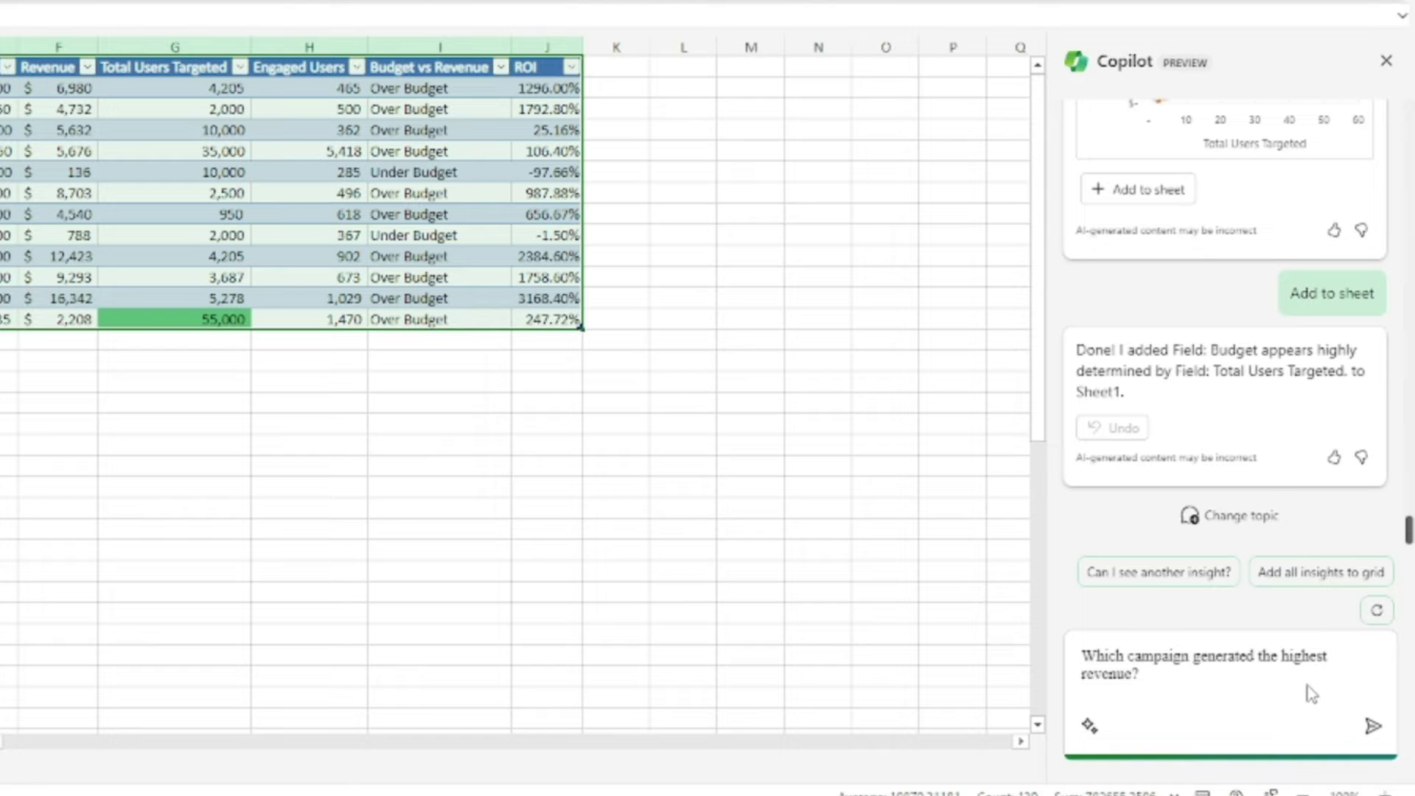
{"action": "left_click", "coordinate": [1373, 726]}
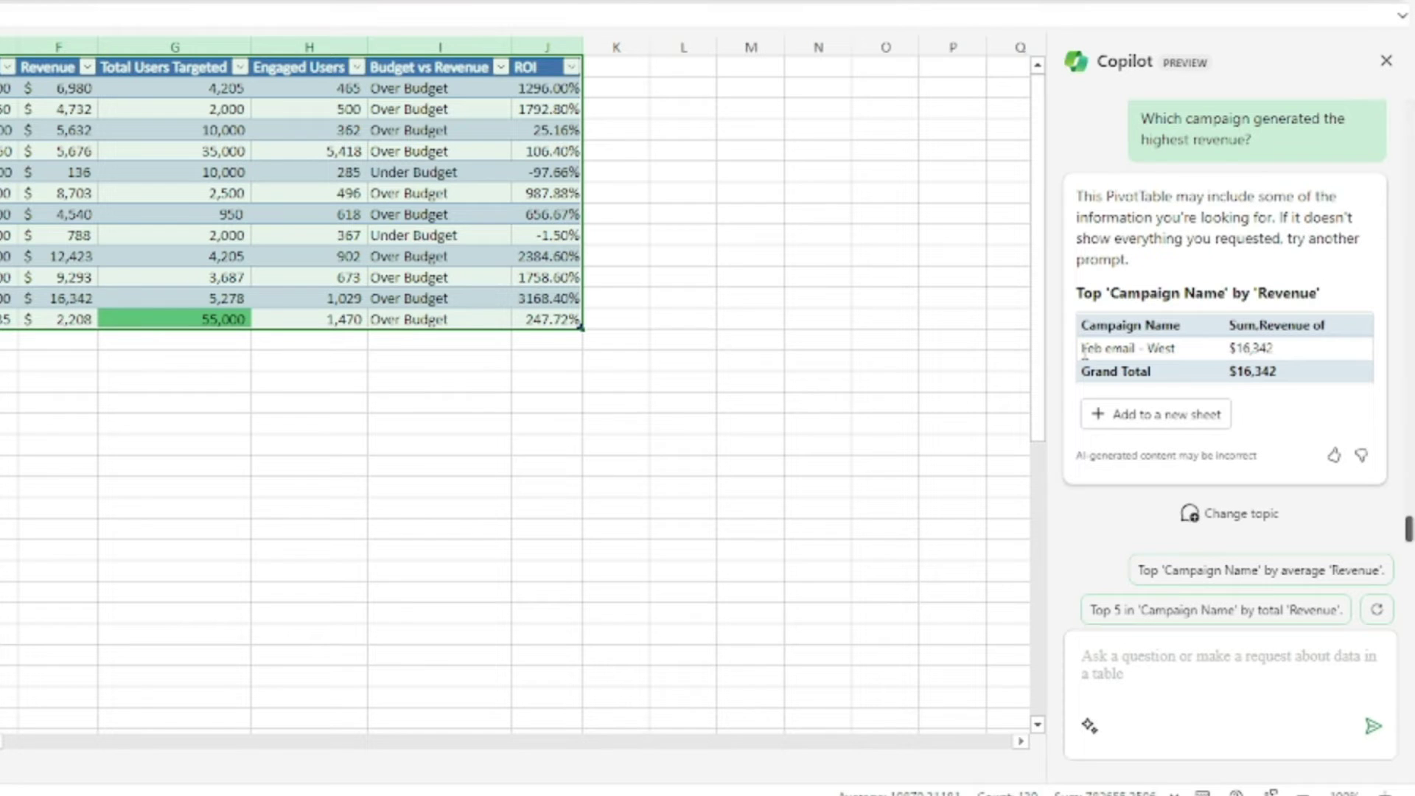
{"action": "left_click_drag", "start_coordinate": [1231, 358], "coordinate": [1331, 361]}
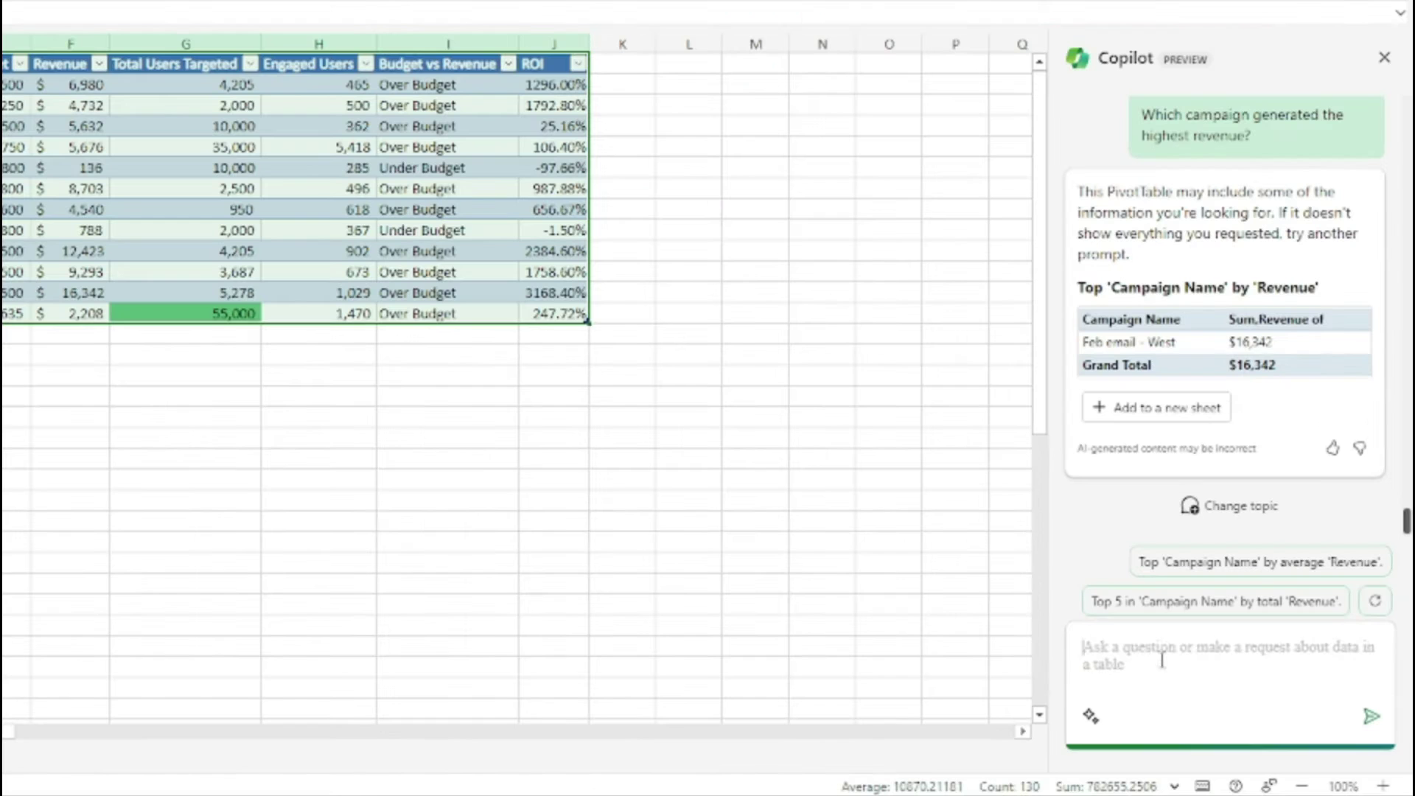
Ask Copilot which campaign achieved the highest number of engaged users and check the campaign and figure in its PivotTable answer.
{"action": "left_click", "coordinate": [1241, 672]}
{"action": "type", "text": "Which campaign achieved the highest number of engaged users?"}
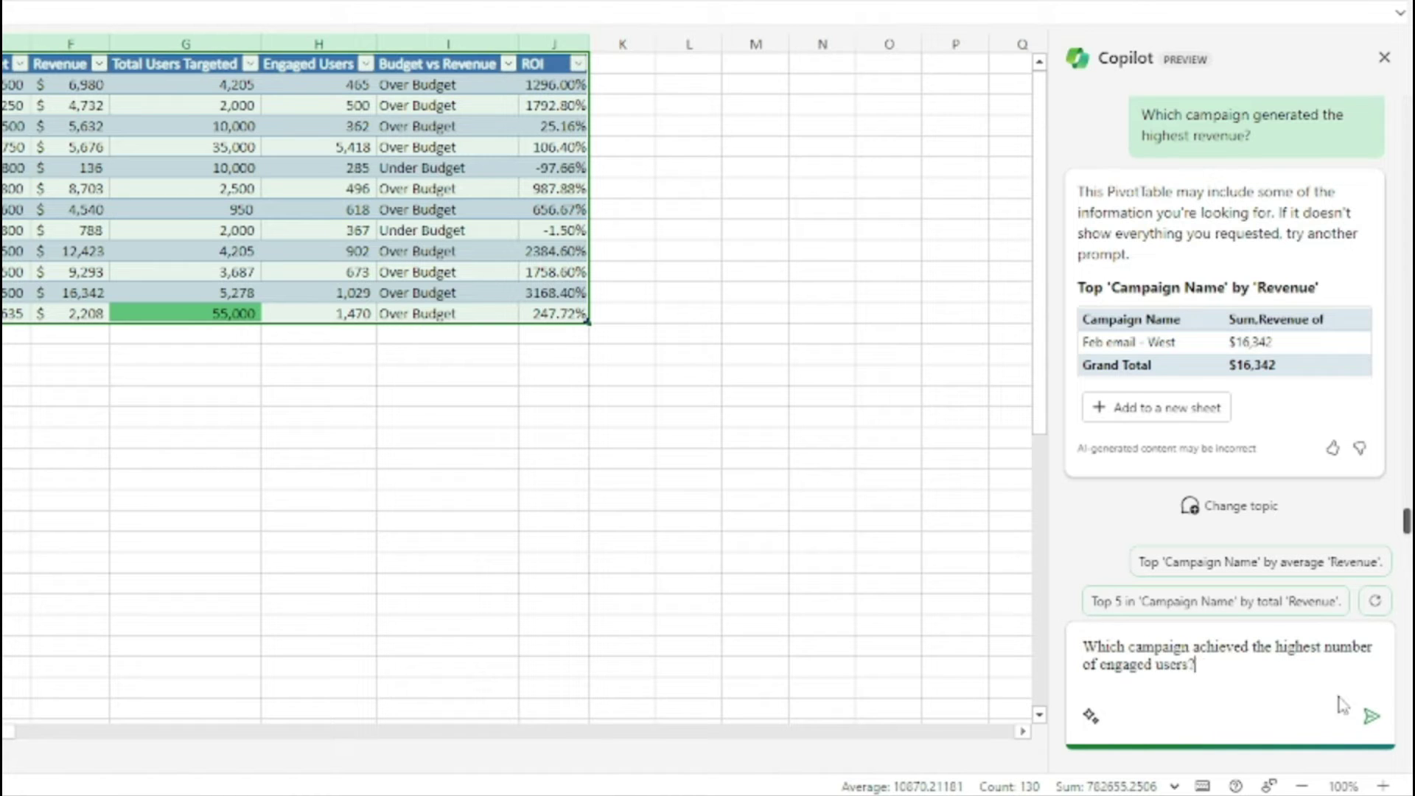
{"action": "left_click", "coordinate": [1371, 715]}
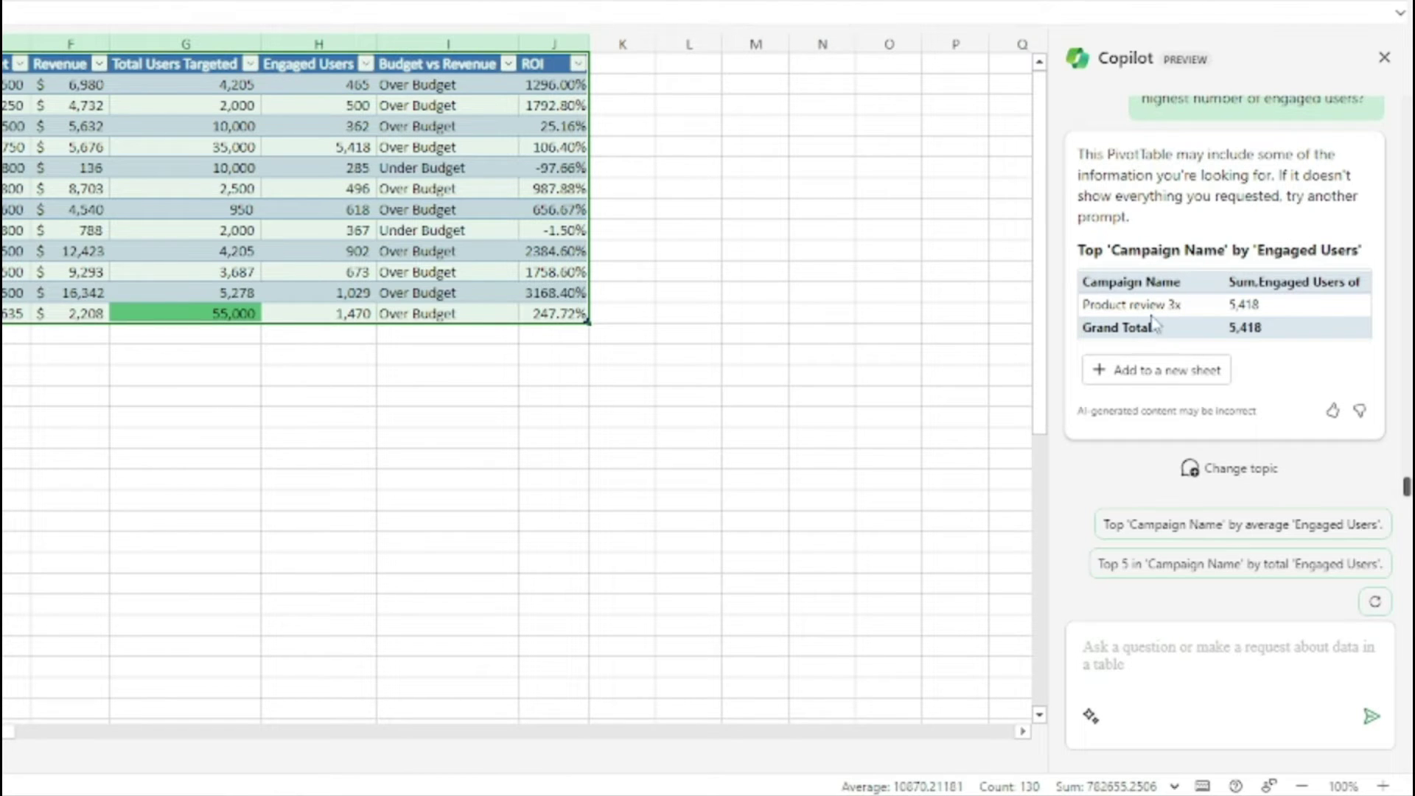
{"action": "scroll", "coordinate": [1157, 322], "scroll_direction": "up", "scroll_amount": 2}
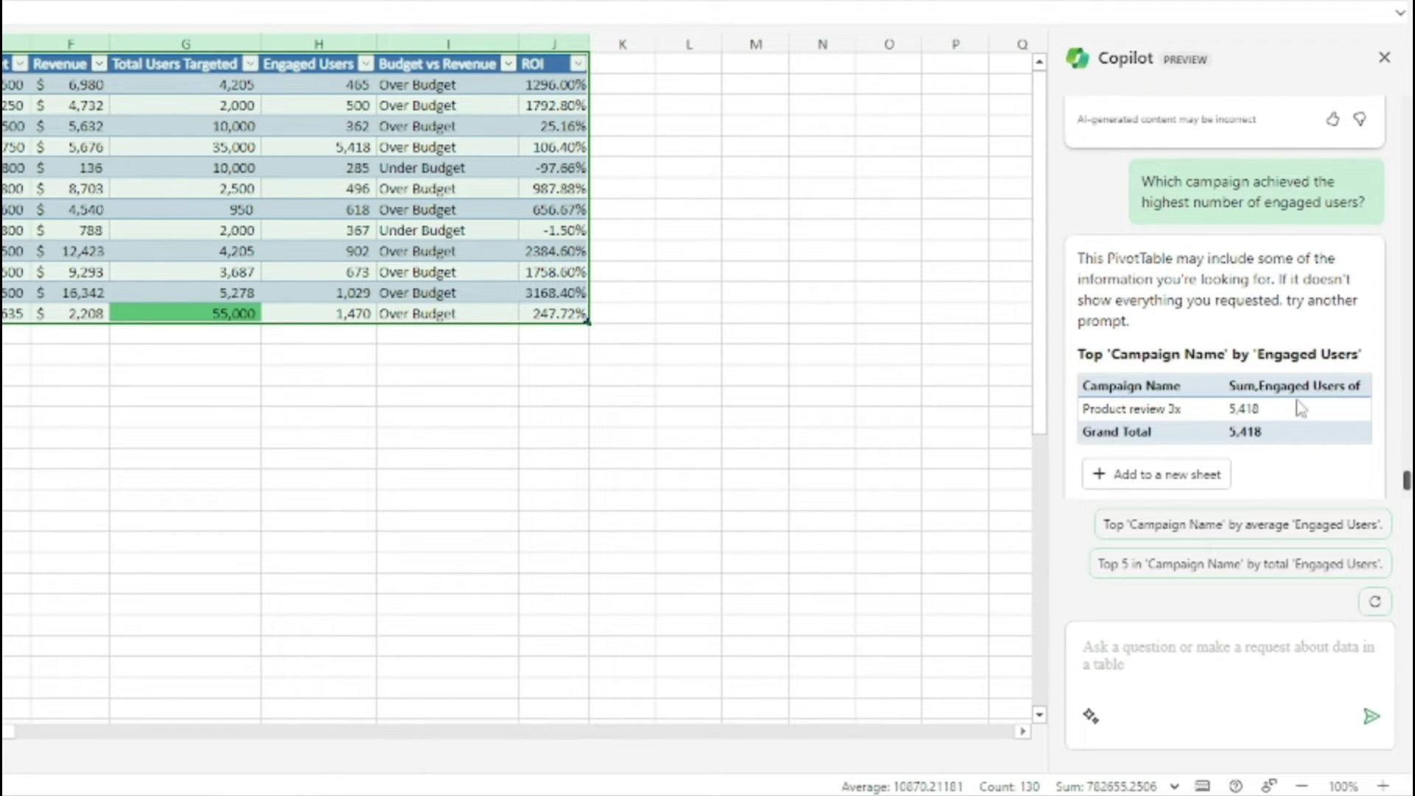
{"action": "double_click", "coordinate": [1243, 409]}
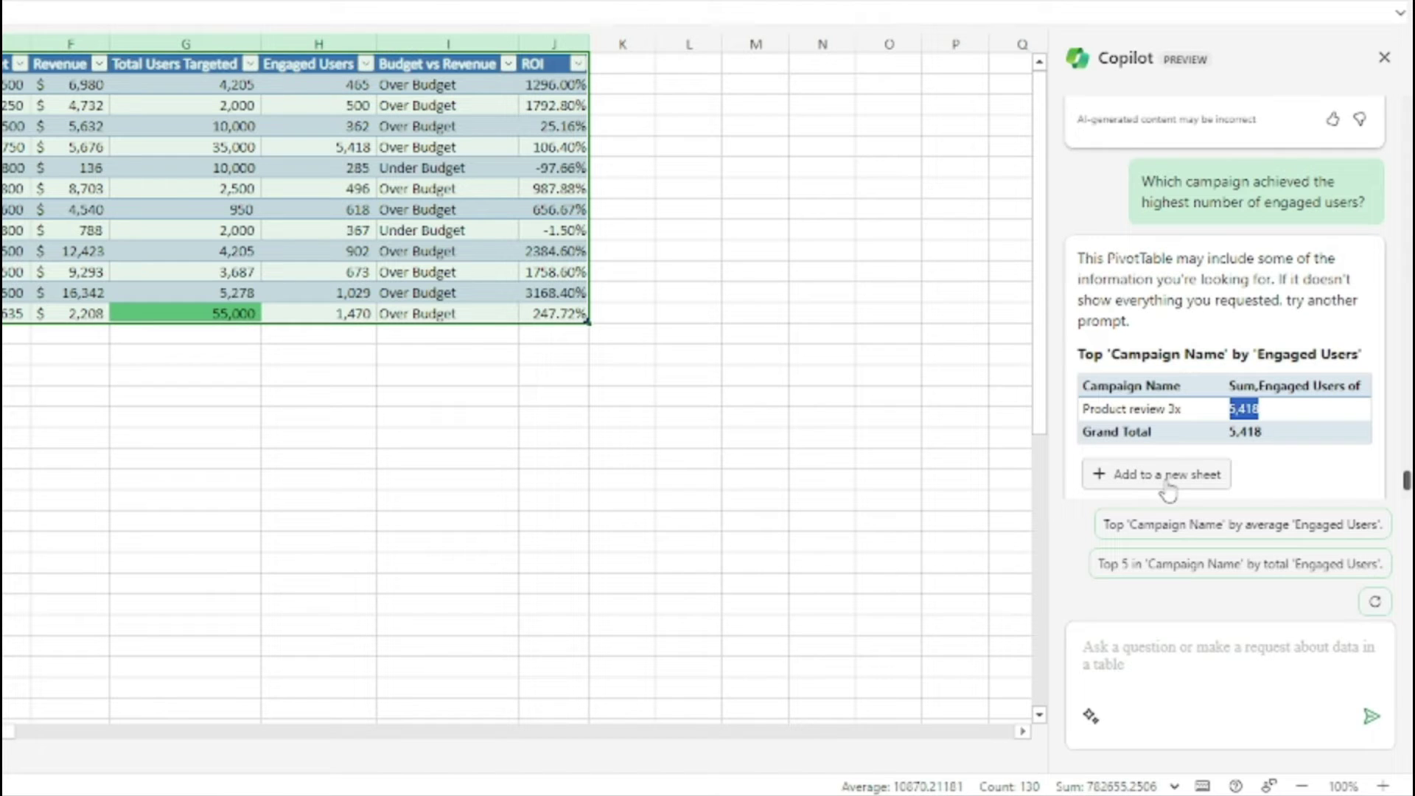
{"action": "scroll", "coordinate": [1253, 409], "scroll_direction": "down", "scroll_amount": 2}
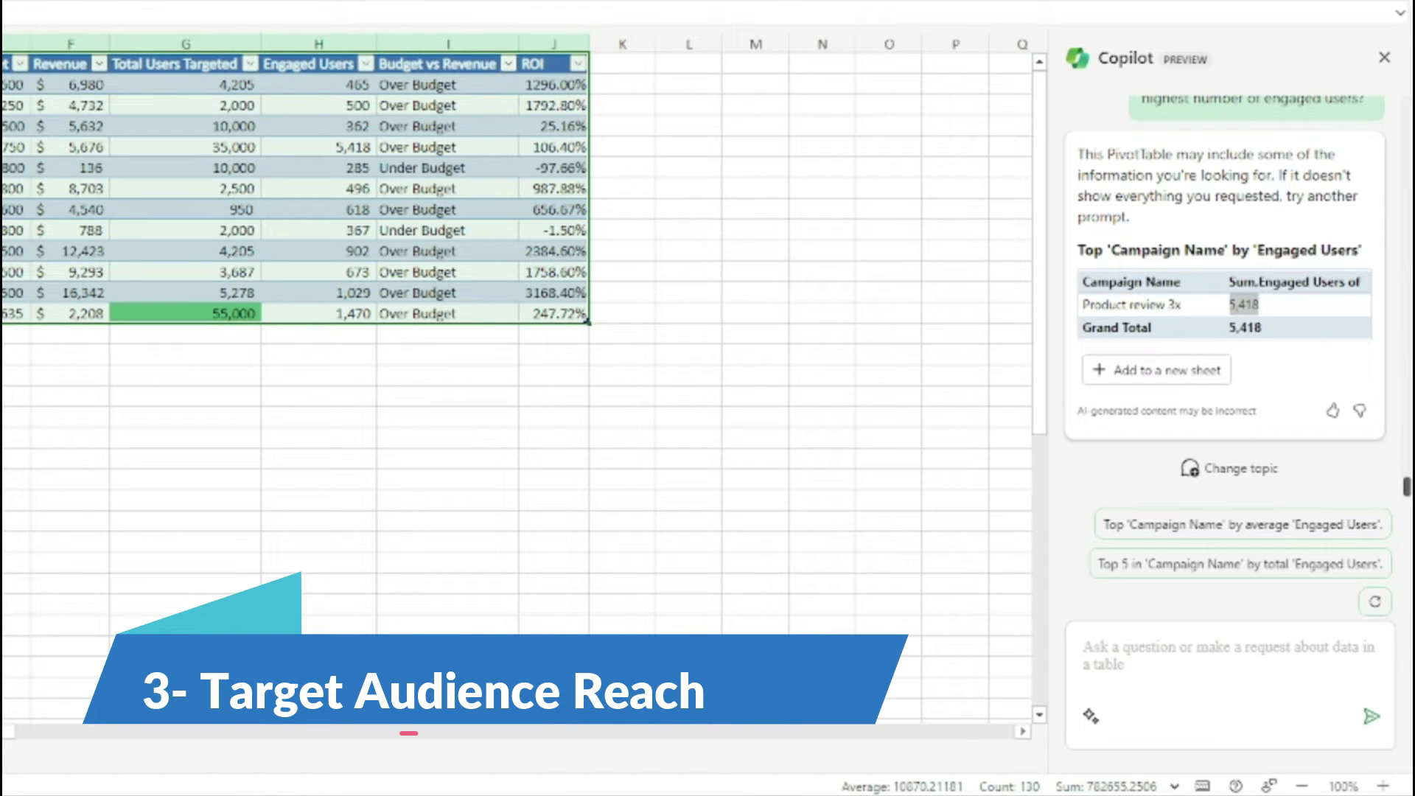
Ask Copilot which campaign had the highest reach in total users targeted, check that campaign in the table, and reselect the whole table.
{"action": "left_click", "coordinate": [1219, 683]}
{"action": "type", "text": "Which campaign had the highest reach in terms of total users targeted?"}
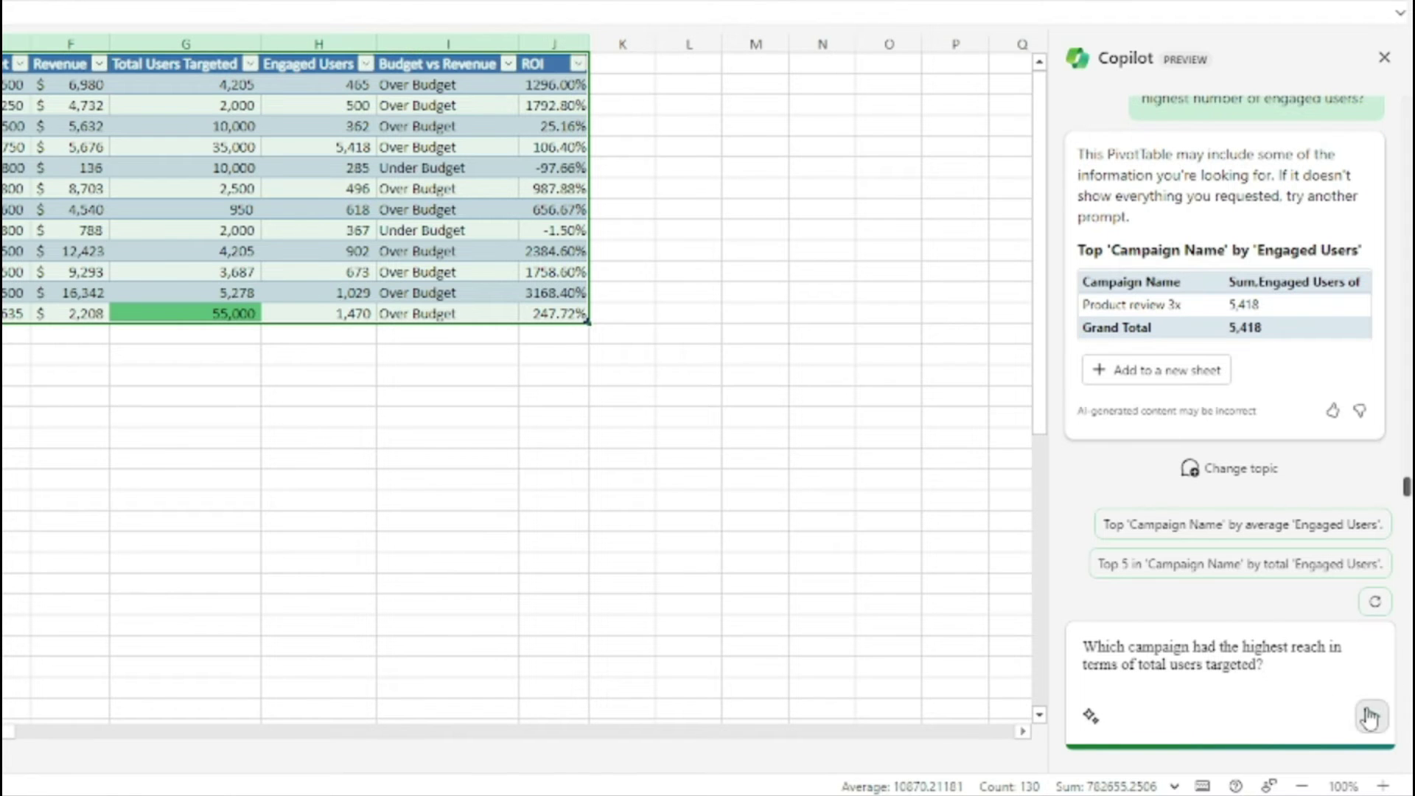
{"action": "left_click", "coordinate": [1372, 717]}
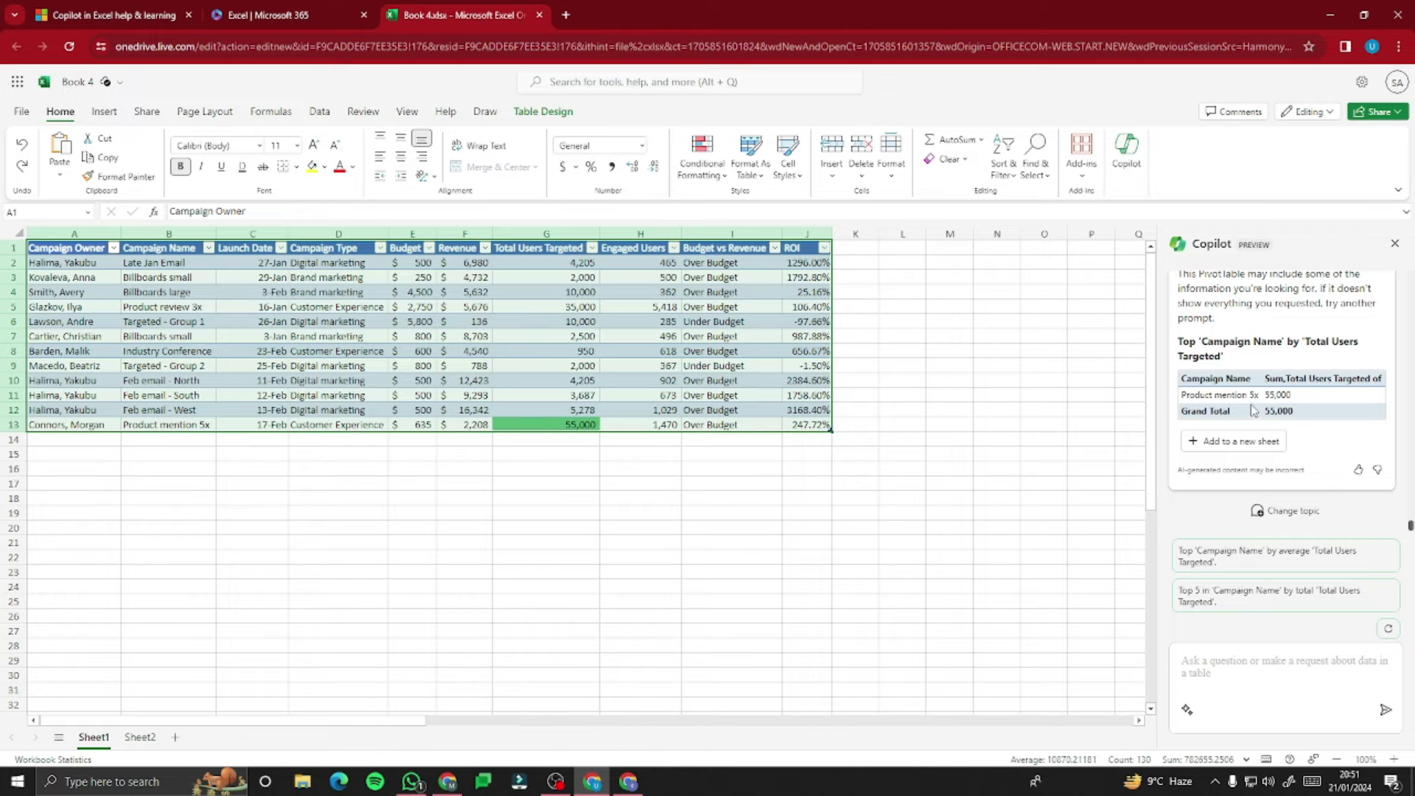
{"action": "left_click", "coordinate": [199, 426]}
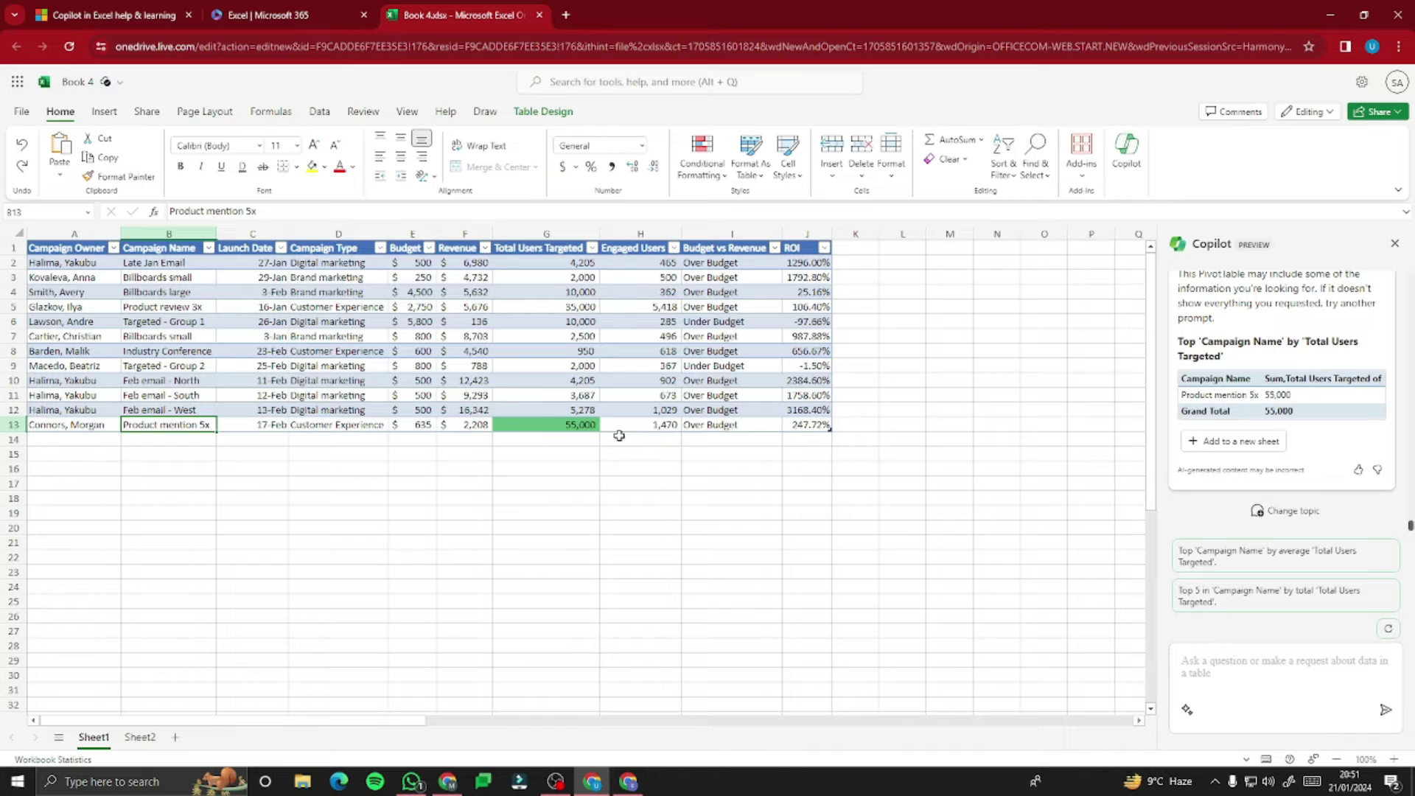
{"action": "left_click_drag", "start_coordinate": [76, 251], "coordinate": [818, 423]}
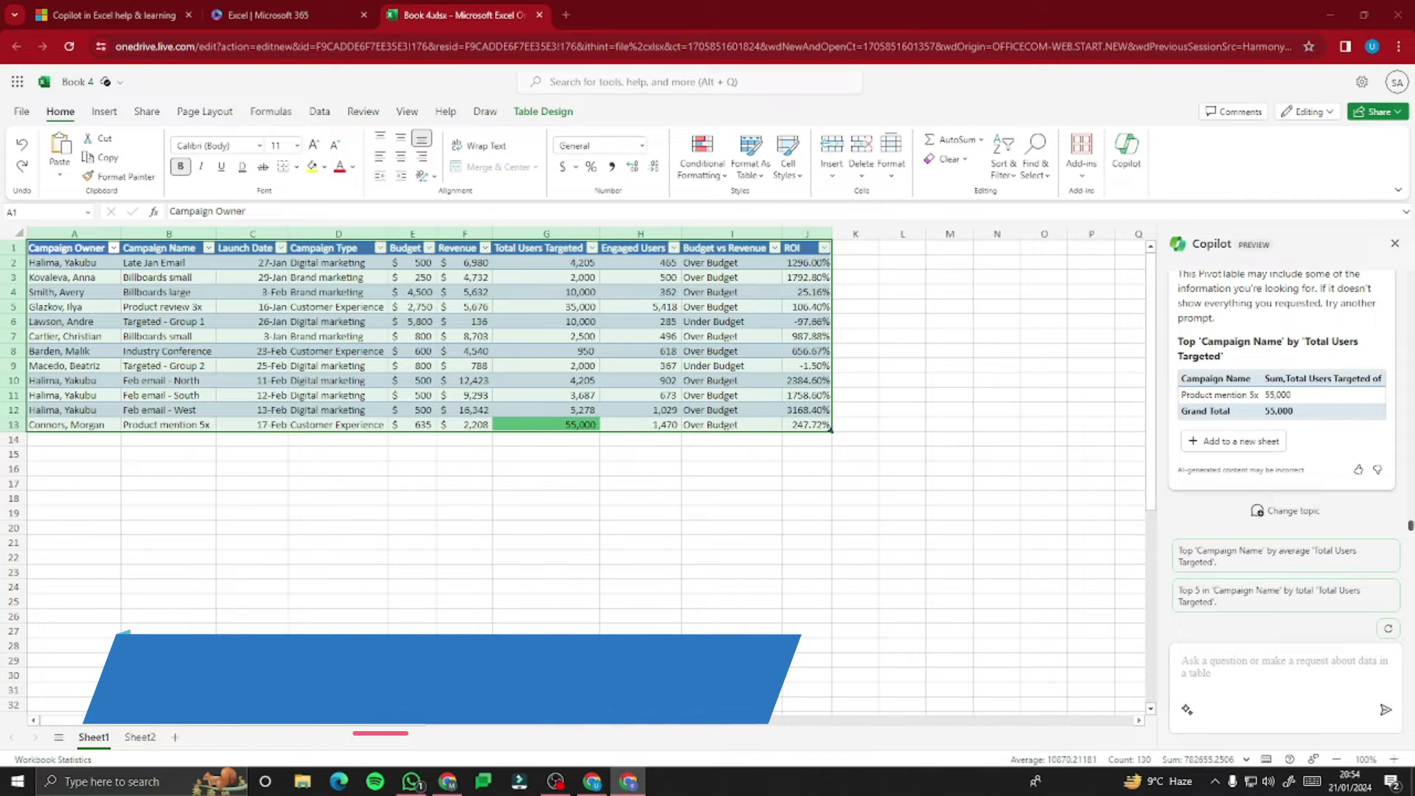
Ask Copilot how the revenue compares to the budget for each campaign and review its PivotTable by campaign name.
{"action": "left_click", "coordinate": [1285, 656]}
{"action": "type", "text": "How does the revenue compare to the budget for each campaign?"}
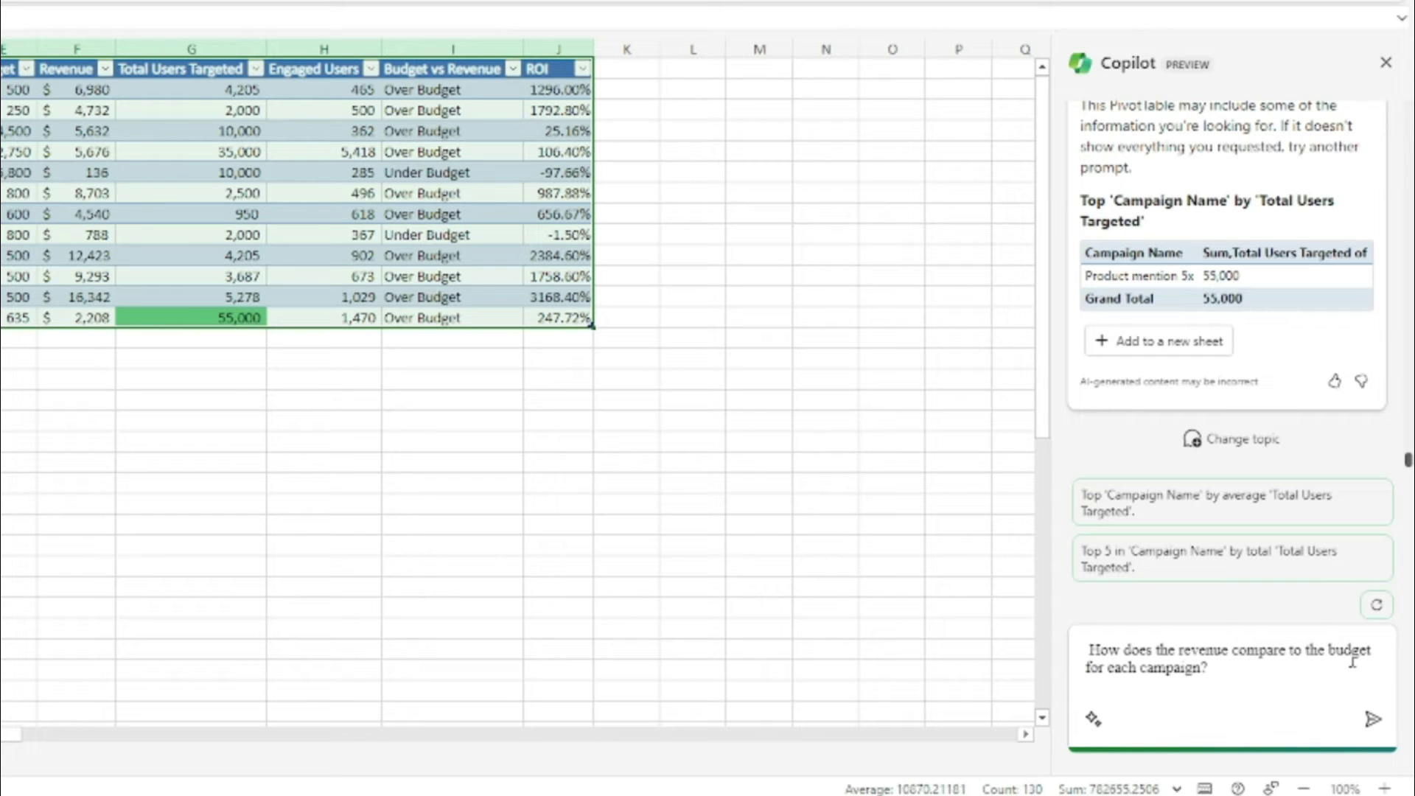
{"action": "left_click", "coordinate": [1374, 723]}
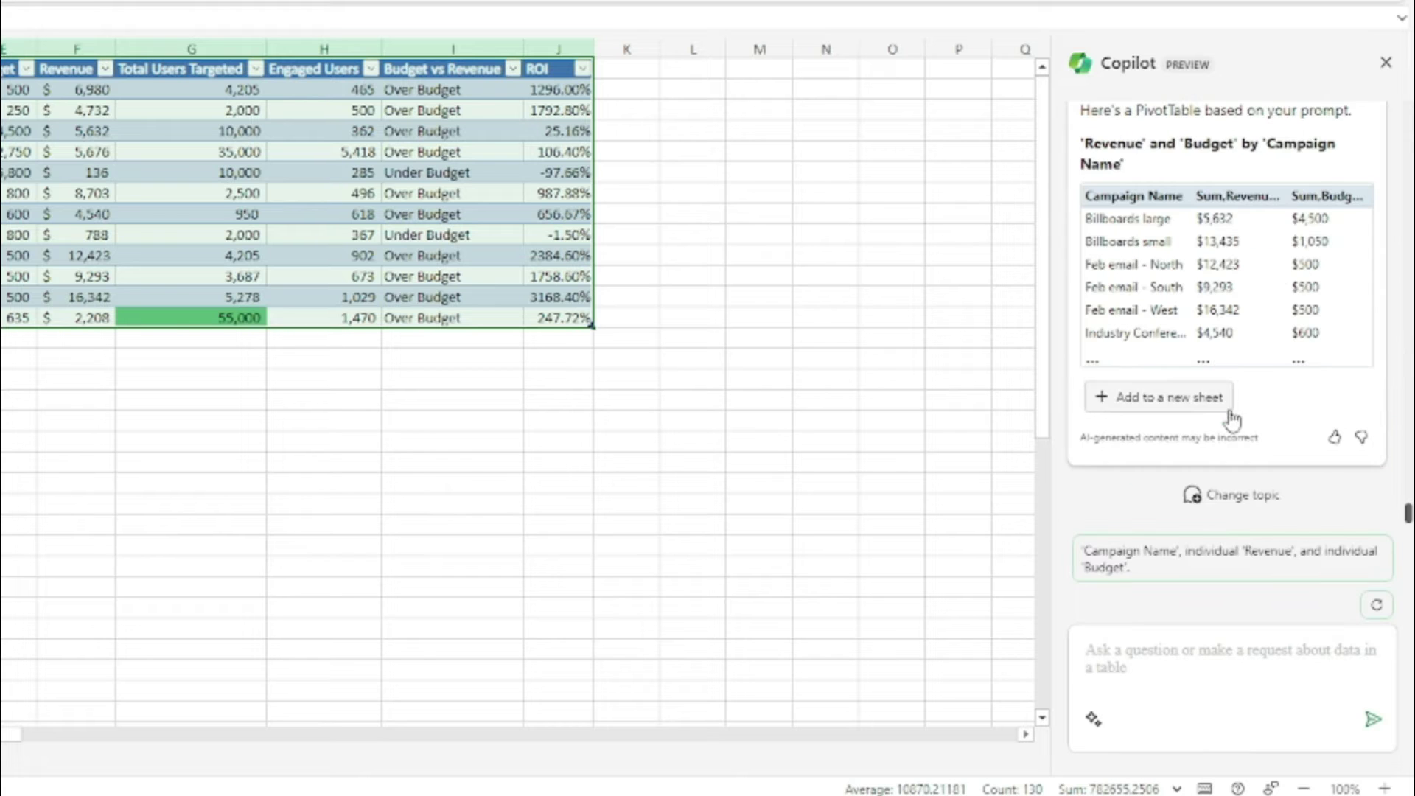
{"action": "scroll", "coordinate": [1253, 293], "scroll_direction": "up", "scroll_amount": 2}
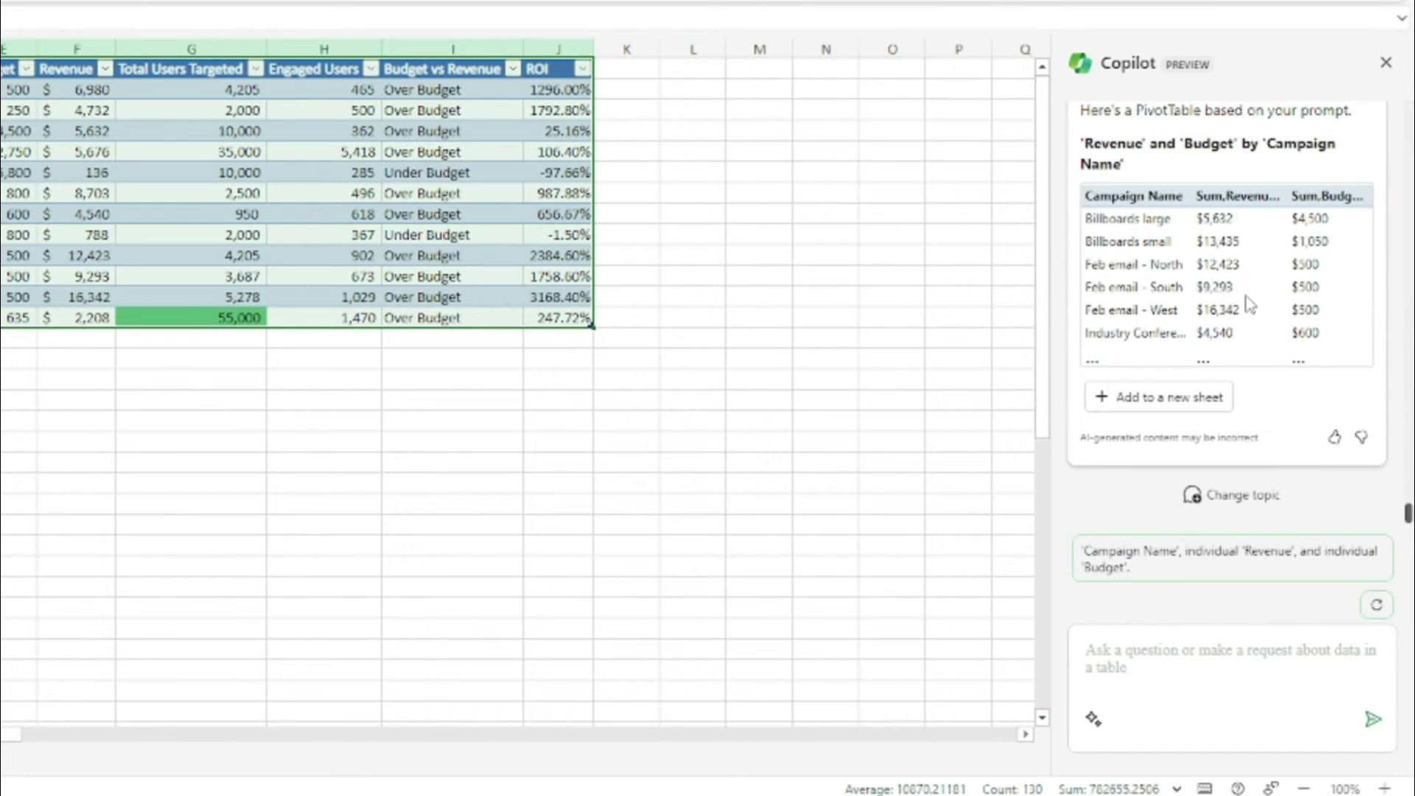
{"action": "scroll", "coordinate": [1251, 298], "scroll_direction": "up", "scroll_amount": 3}
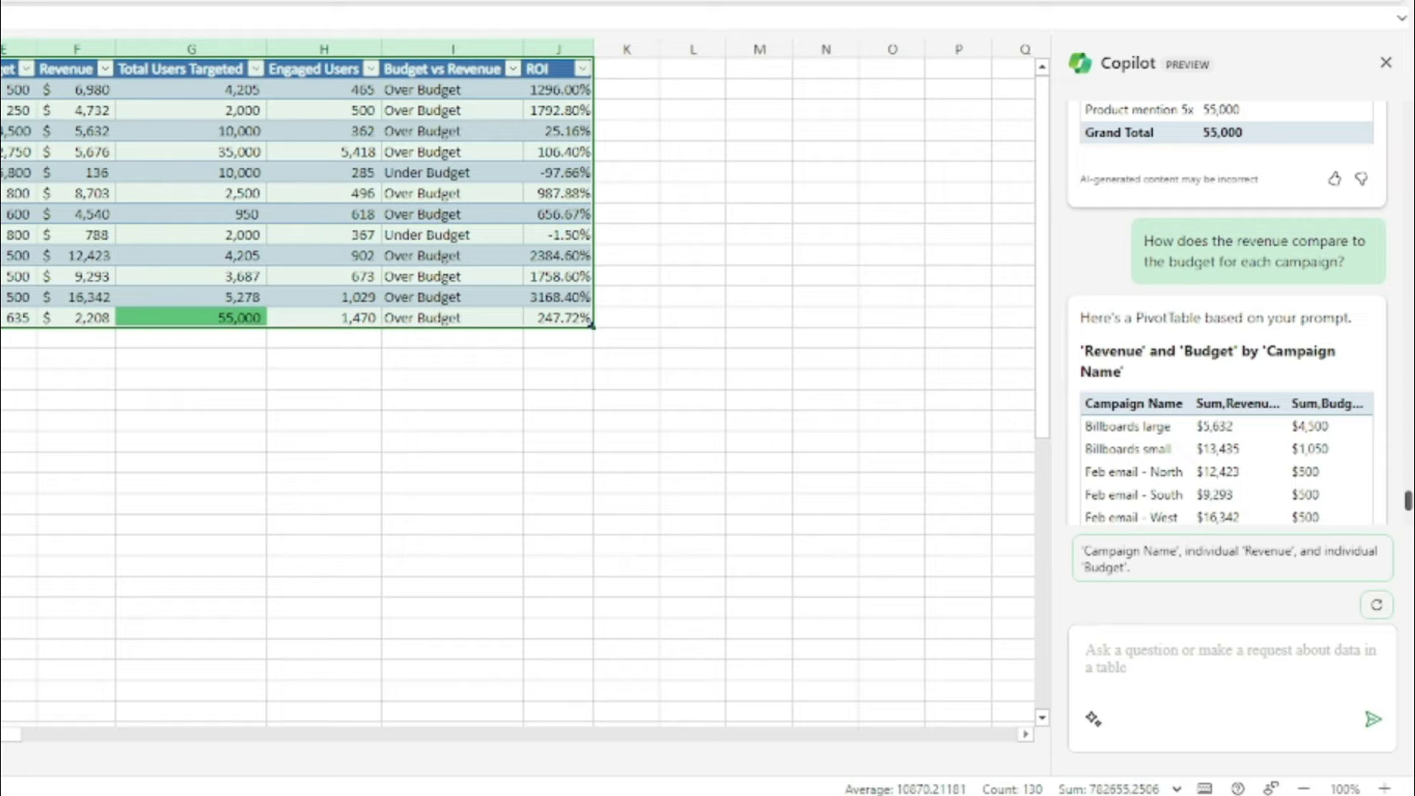
Ask Copilot for a side-by-side bar chart of budget and revenue for each campaign and add the chart to a new sheet.
{"action": "left_click", "coordinate": [1166, 662]}
{"action": "type", "text": "How does the revenue compare to the budget for each campaign? (A bar chart showing budget and revenue side by side for each campaign would be effective.)"}
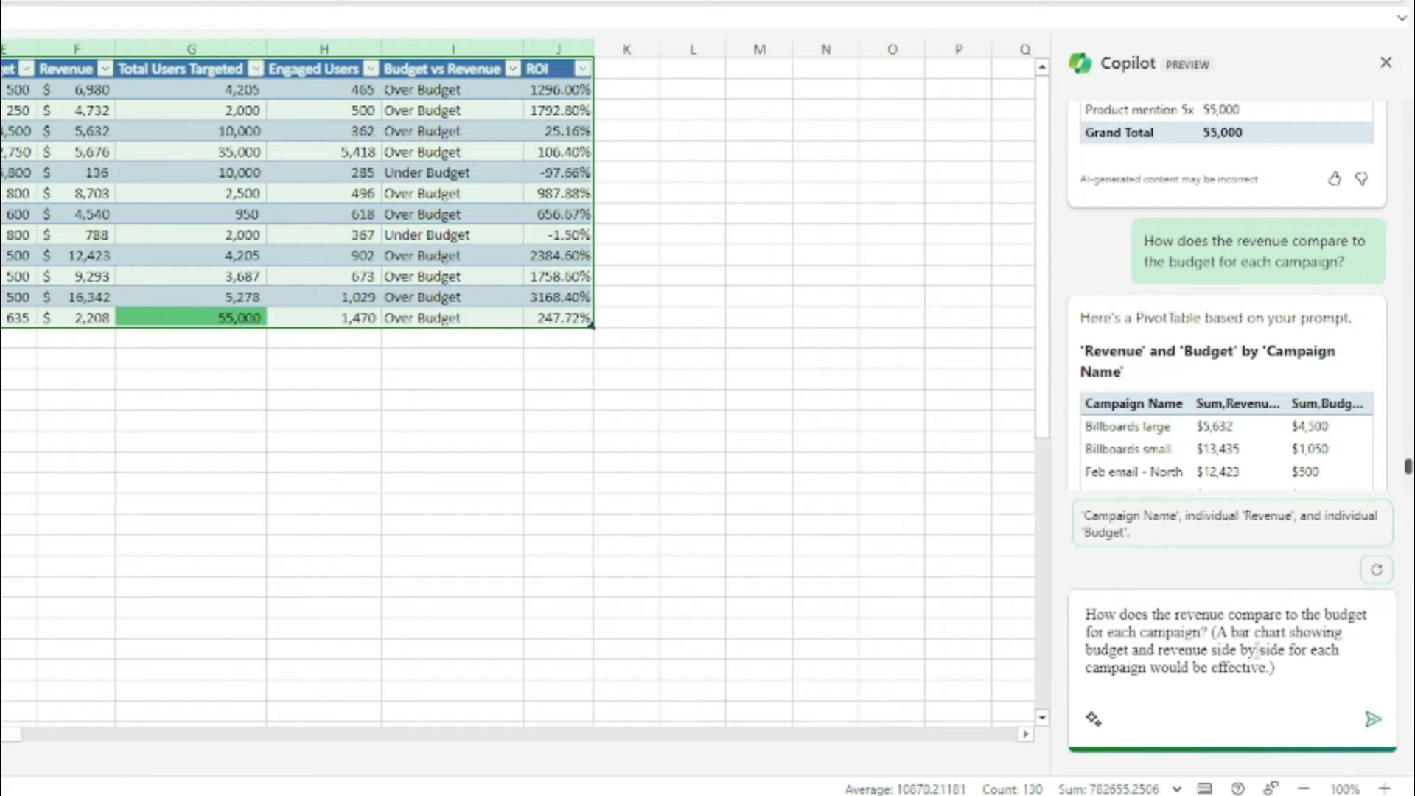
{"action": "left_click", "coordinate": [1372, 719]}
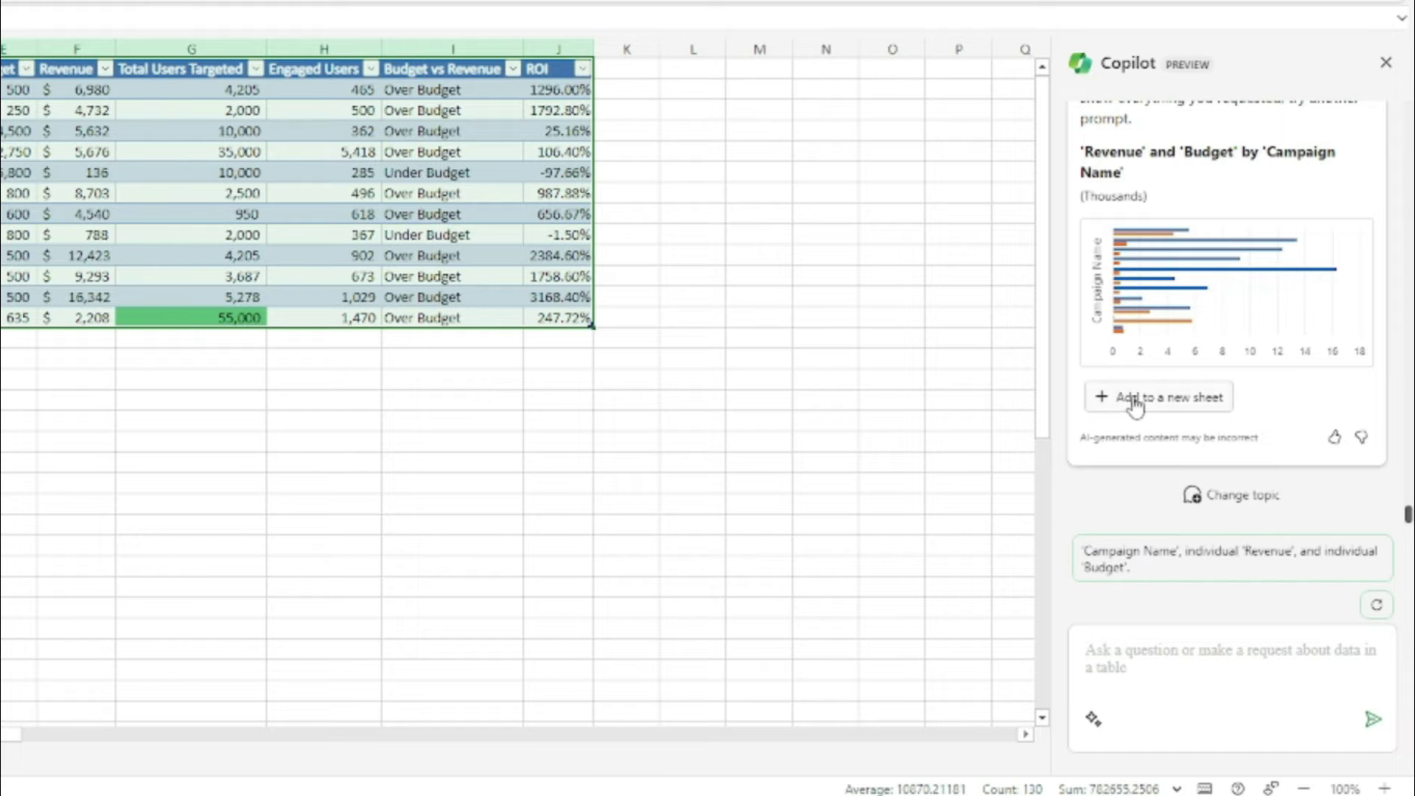
{"action": "left_click", "coordinate": [1141, 398]}
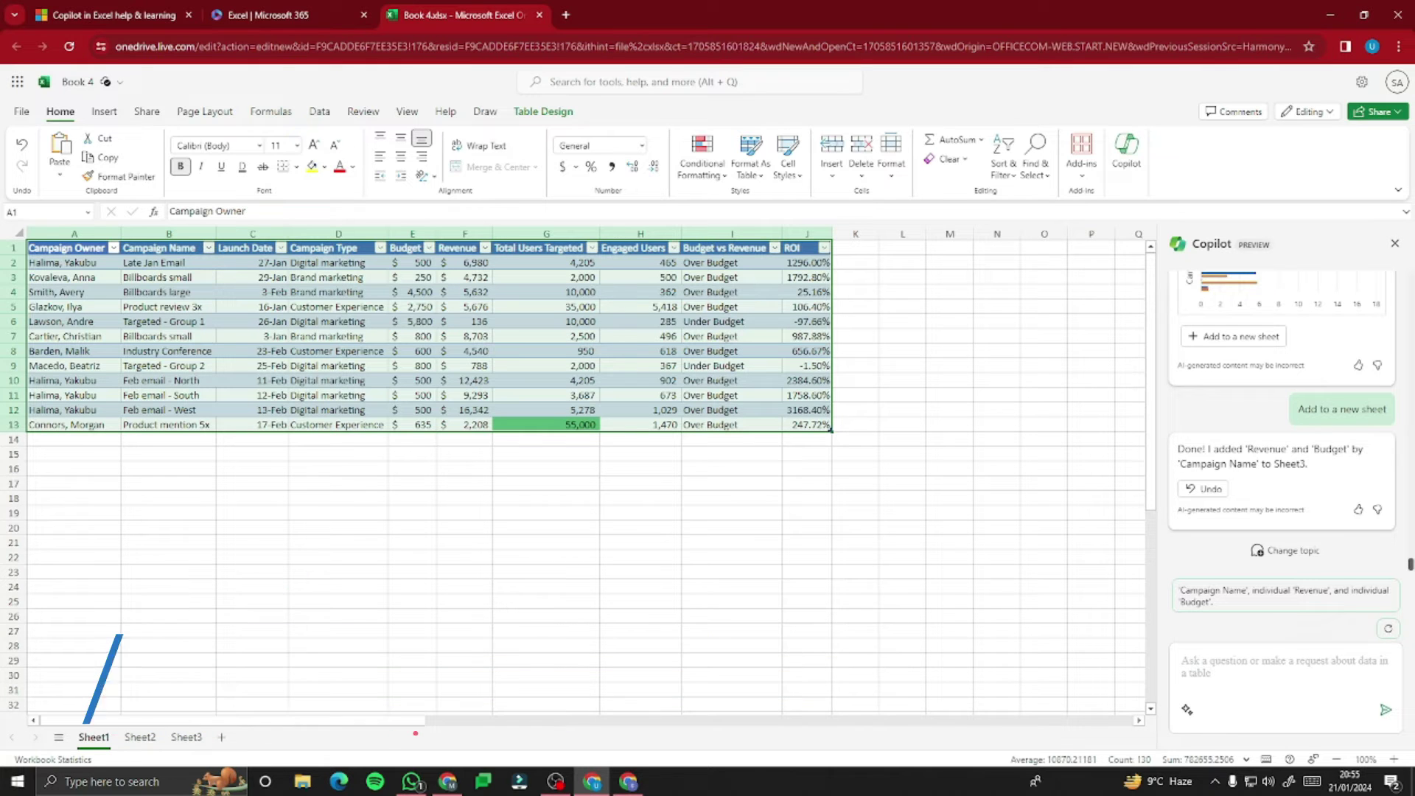
Ask Copilot which campaign type generated the most revenue, suggesting a pie or grouped bar chart, and add its chart to a new sheet.
{"action": "key", "text": "alt+Tab"}
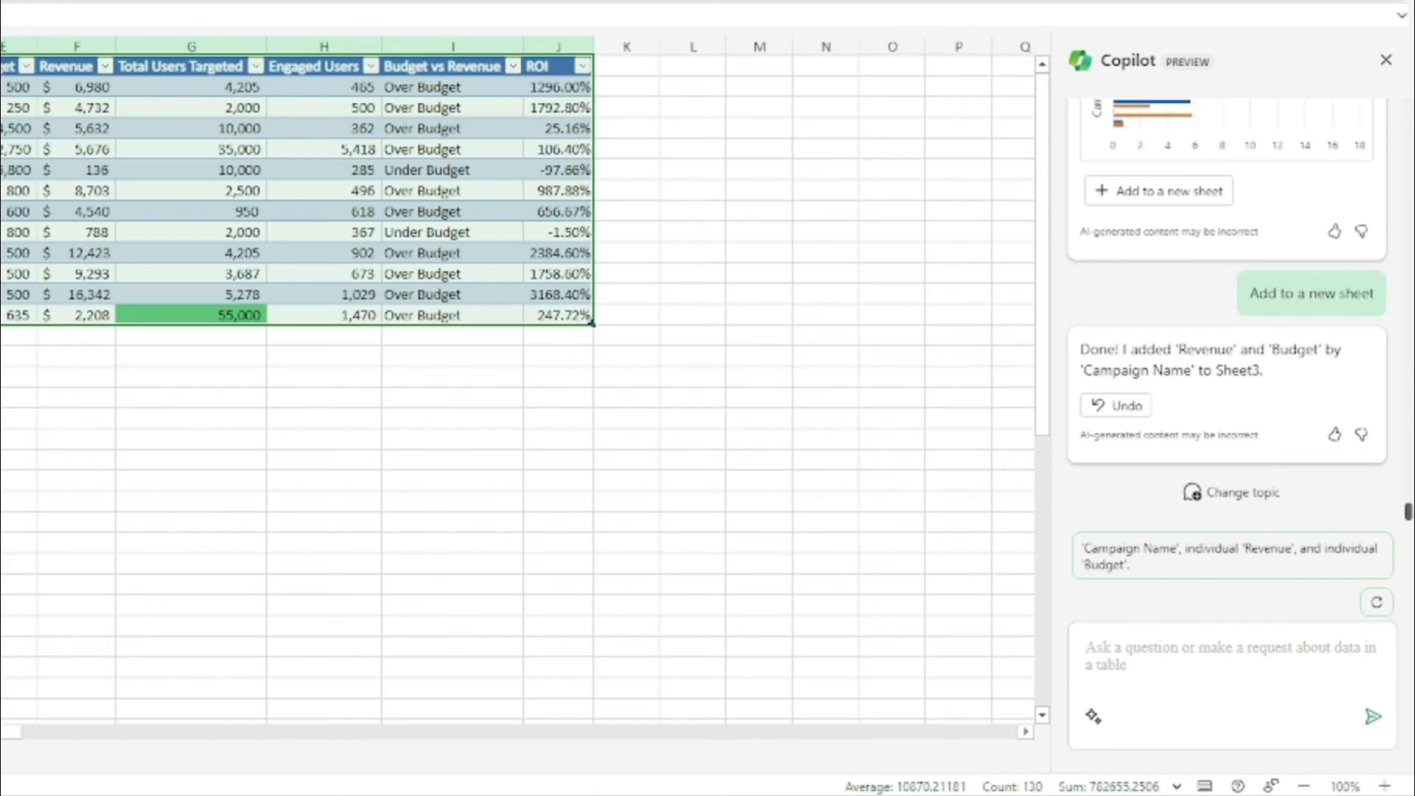
{"action": "left_click", "coordinate": [1260, 667]}
{"action": "type", "text": "Which campaign type (Digital Marketing, Brand Marketing, Customer Experience) generated the most revenue? (A pie chart or a grouped bar chart could be used to compare the total revenue generated by ea"}
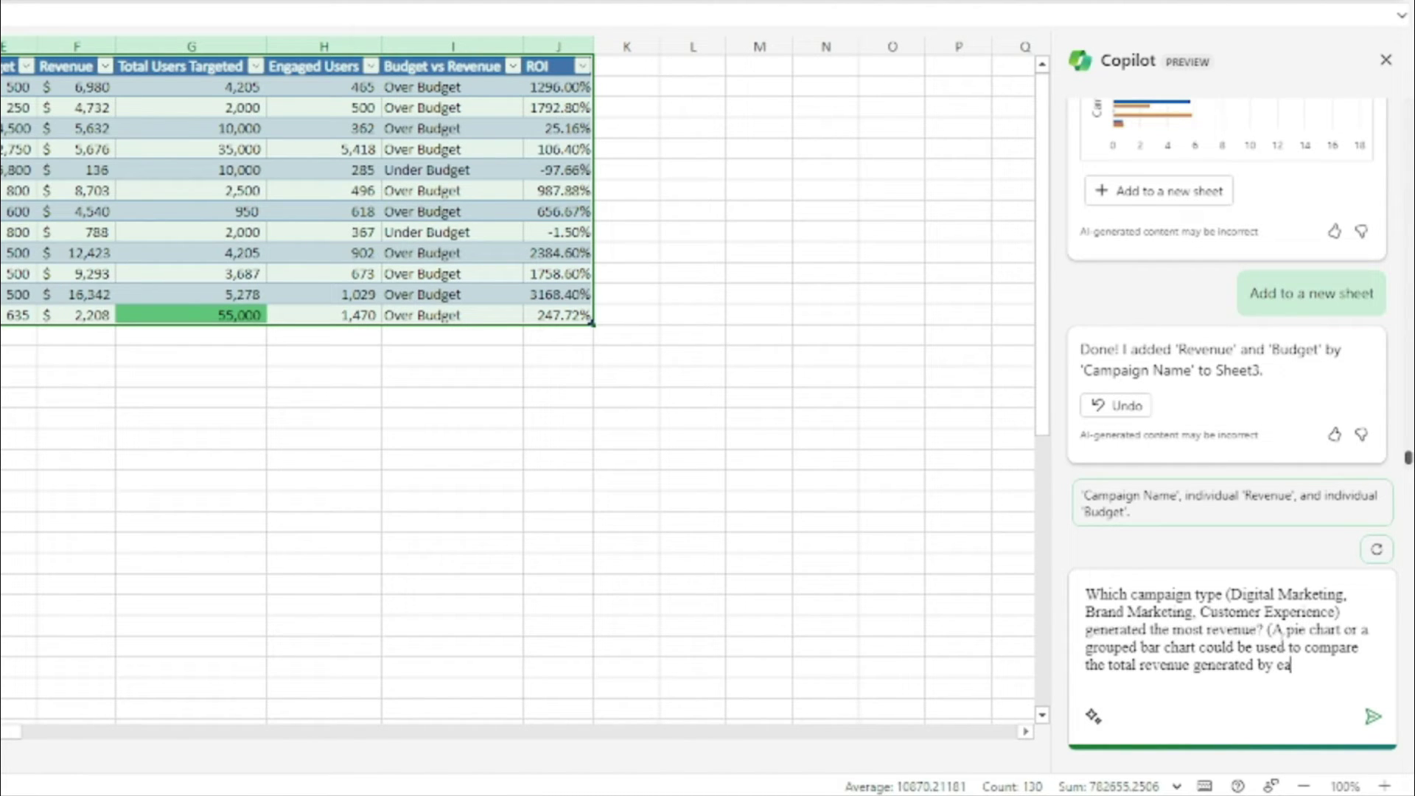
{"action": "left_click", "coordinate": [1372, 716]}
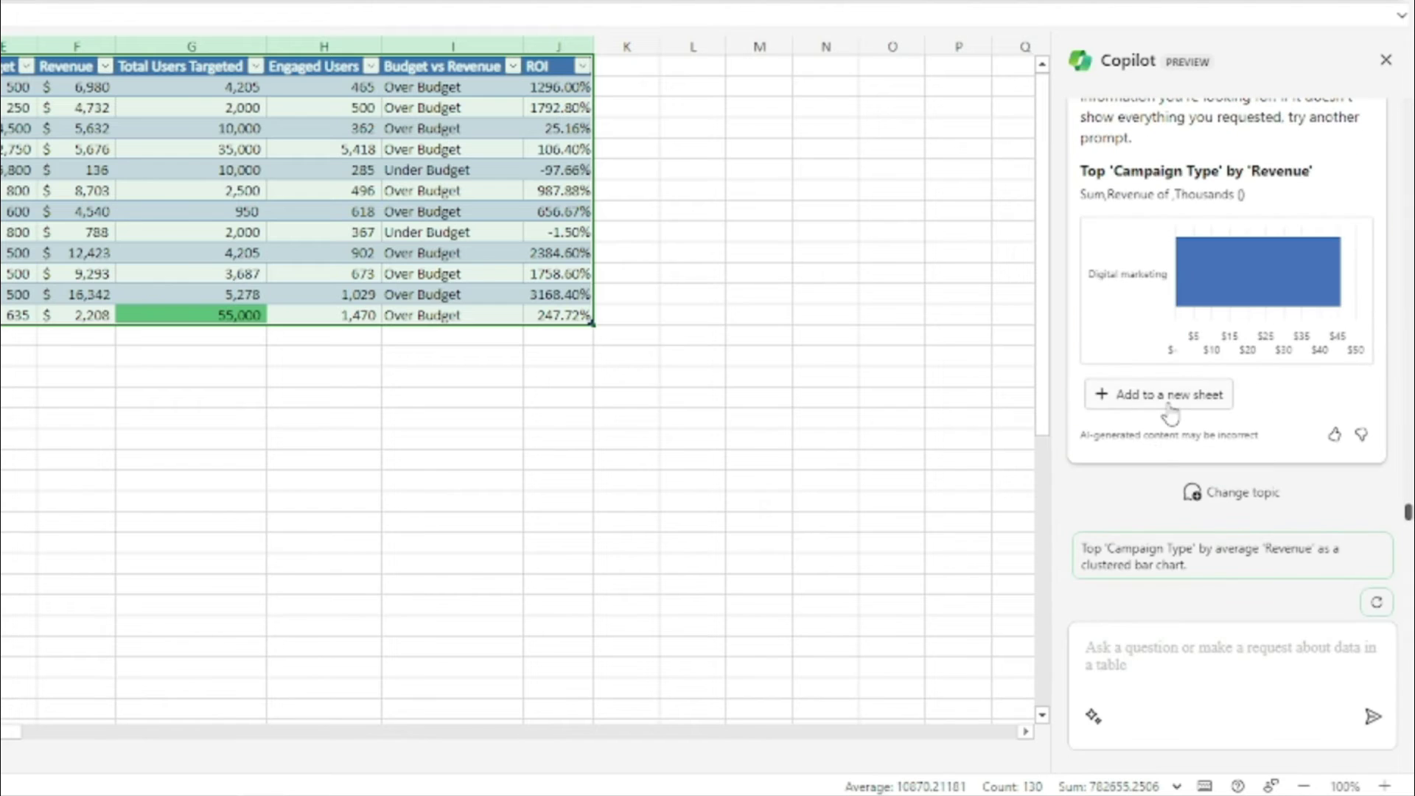
{"action": "left_click", "coordinate": [1167, 400]}
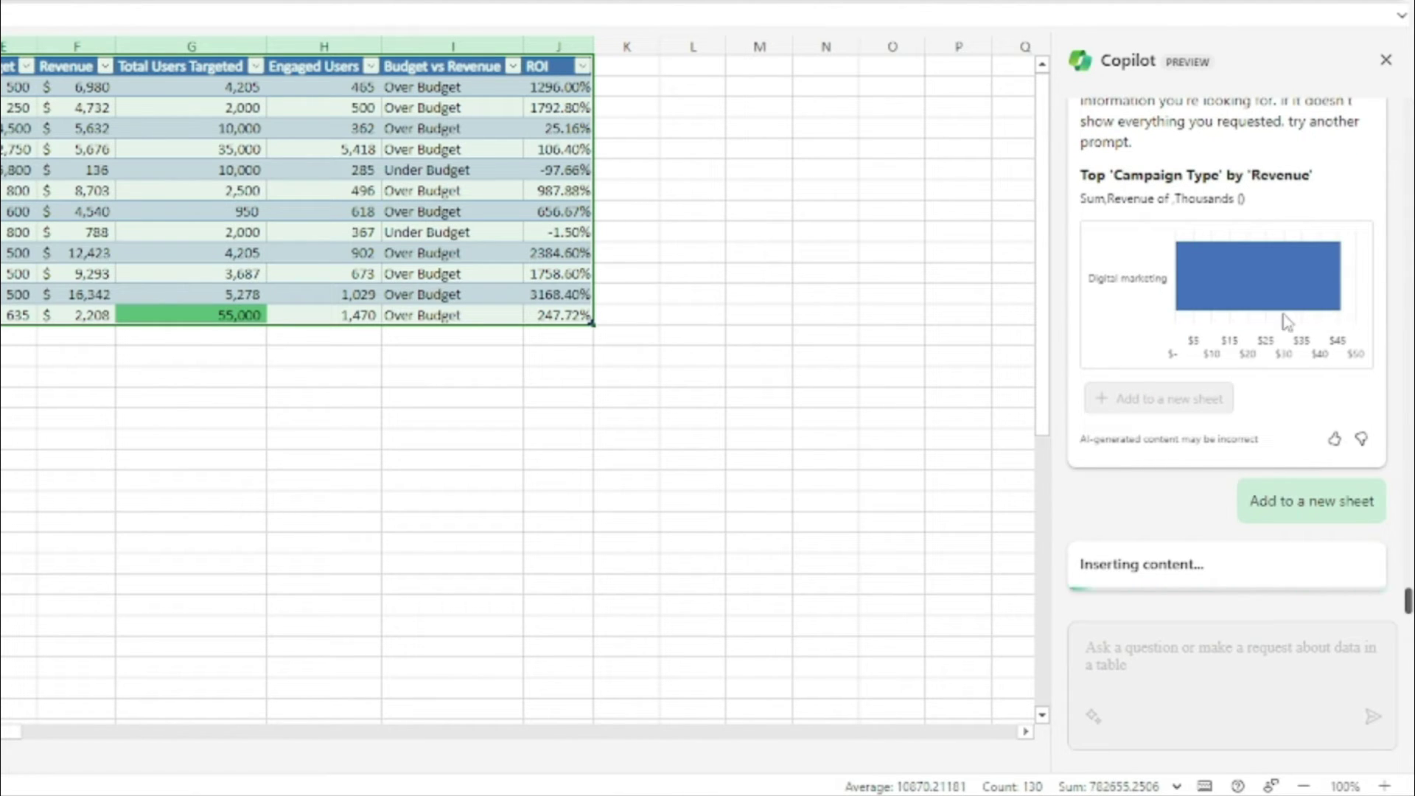
{"action": "scroll", "coordinate": [1173, 441], "scroll_direction": "up", "scroll_amount": 1}
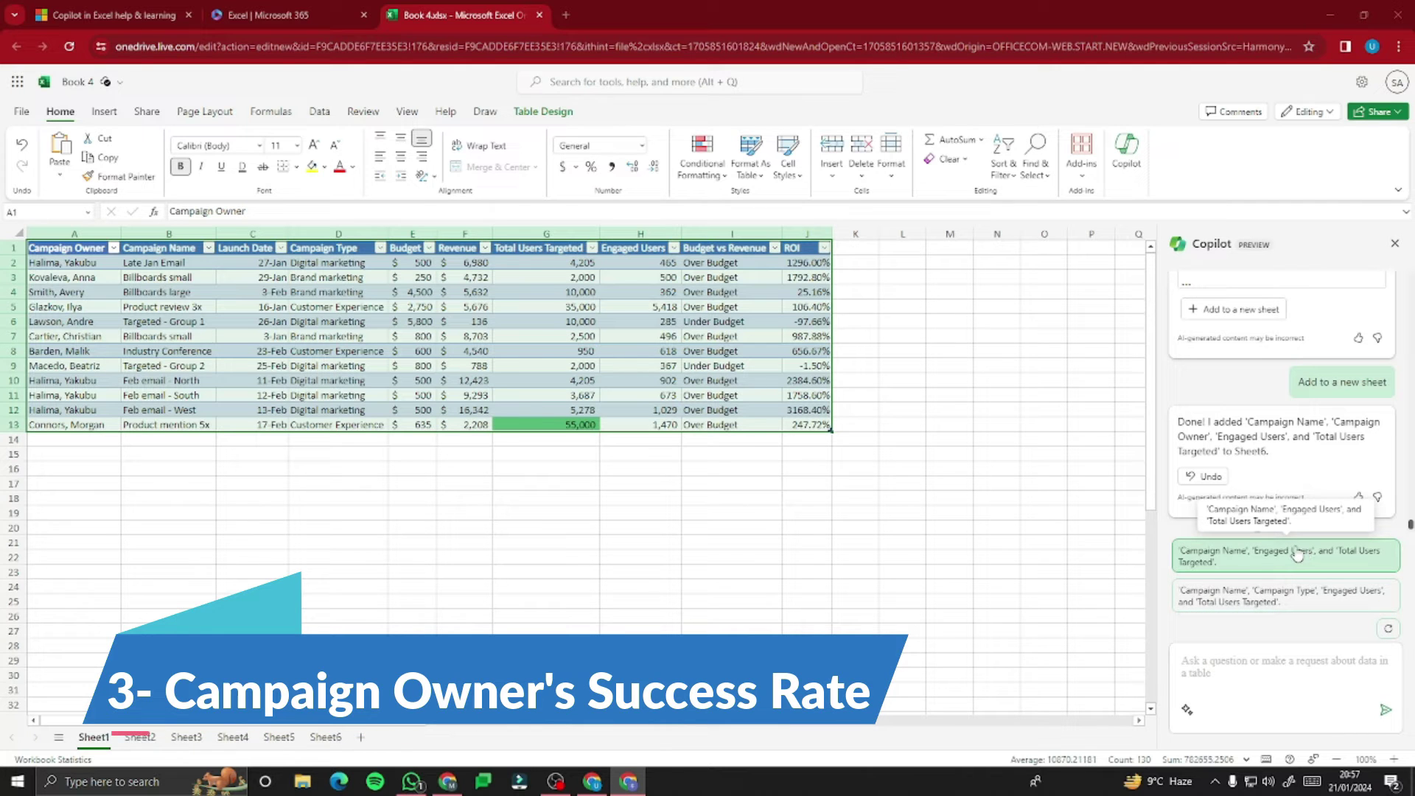
Ask Copilot which campaign owner had the most successful campaigns by revenue or engagement, requesting bar charts of revenues and engagement rates for each owner.
{"action": "left_click", "coordinate": [1285, 667]}
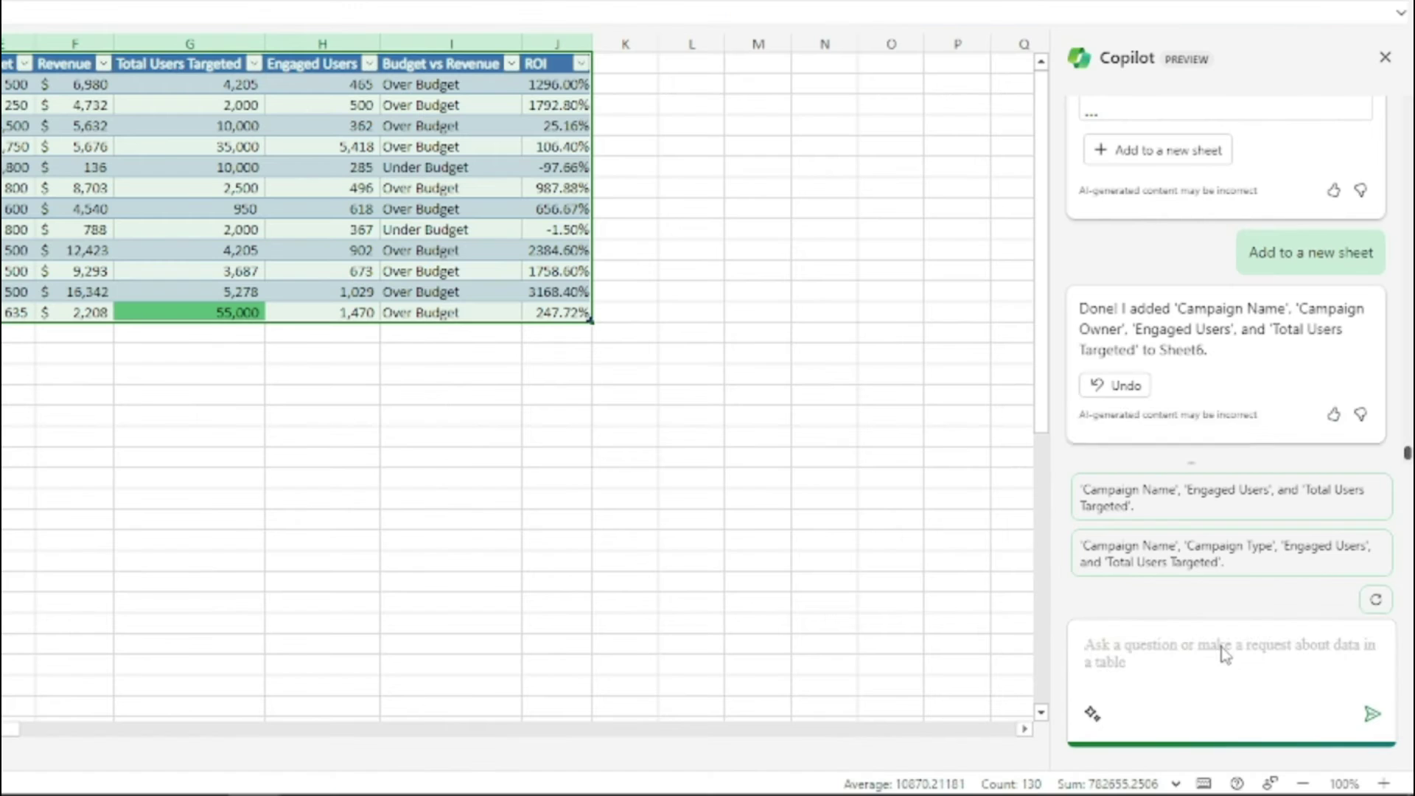
{"action": "type", "text": "Which campaign owner had the most successful campaigns in terms of revenue or engagement? (A series of bar charts for each owner, showing their campaigns' revenues and engagement rates.)"}
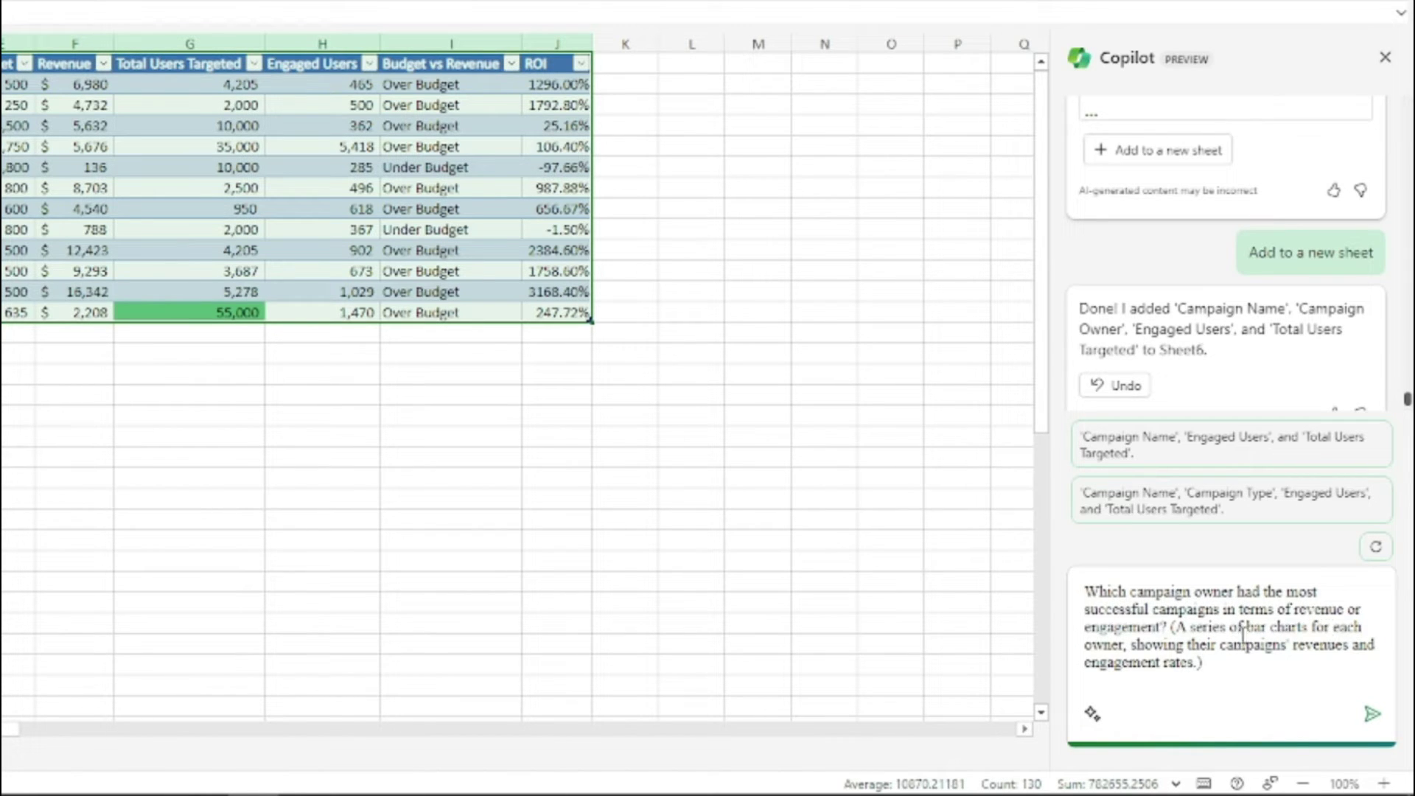
{"action": "left_click", "coordinate": [1372, 715]}
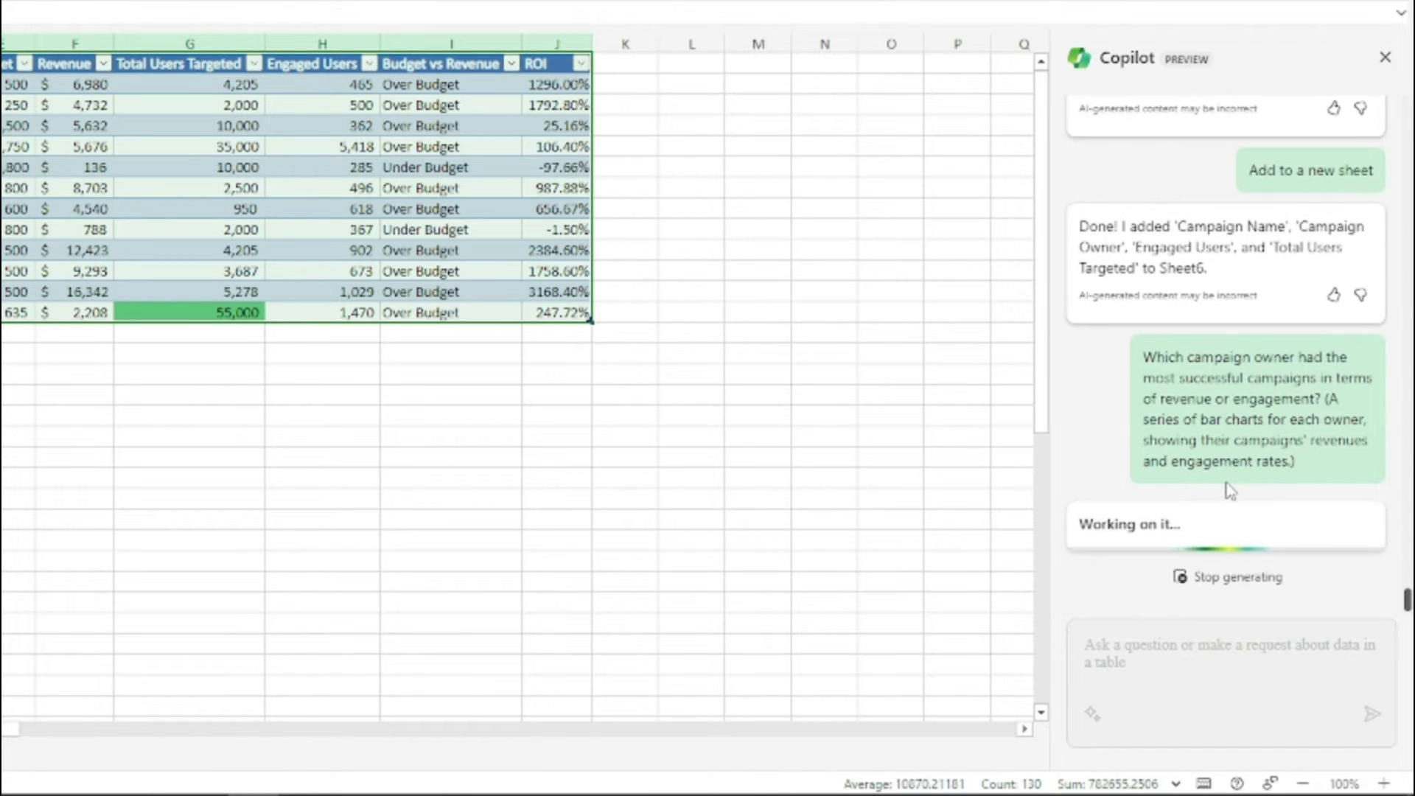
Examine the title and bars of Copilot's PivotChart of Revenue and Engaged Users for the campaign owner with the highest revenue.
{"action": "scroll", "coordinate": [1122, 254], "scroll_direction": "up", "scroll_amount": 2}
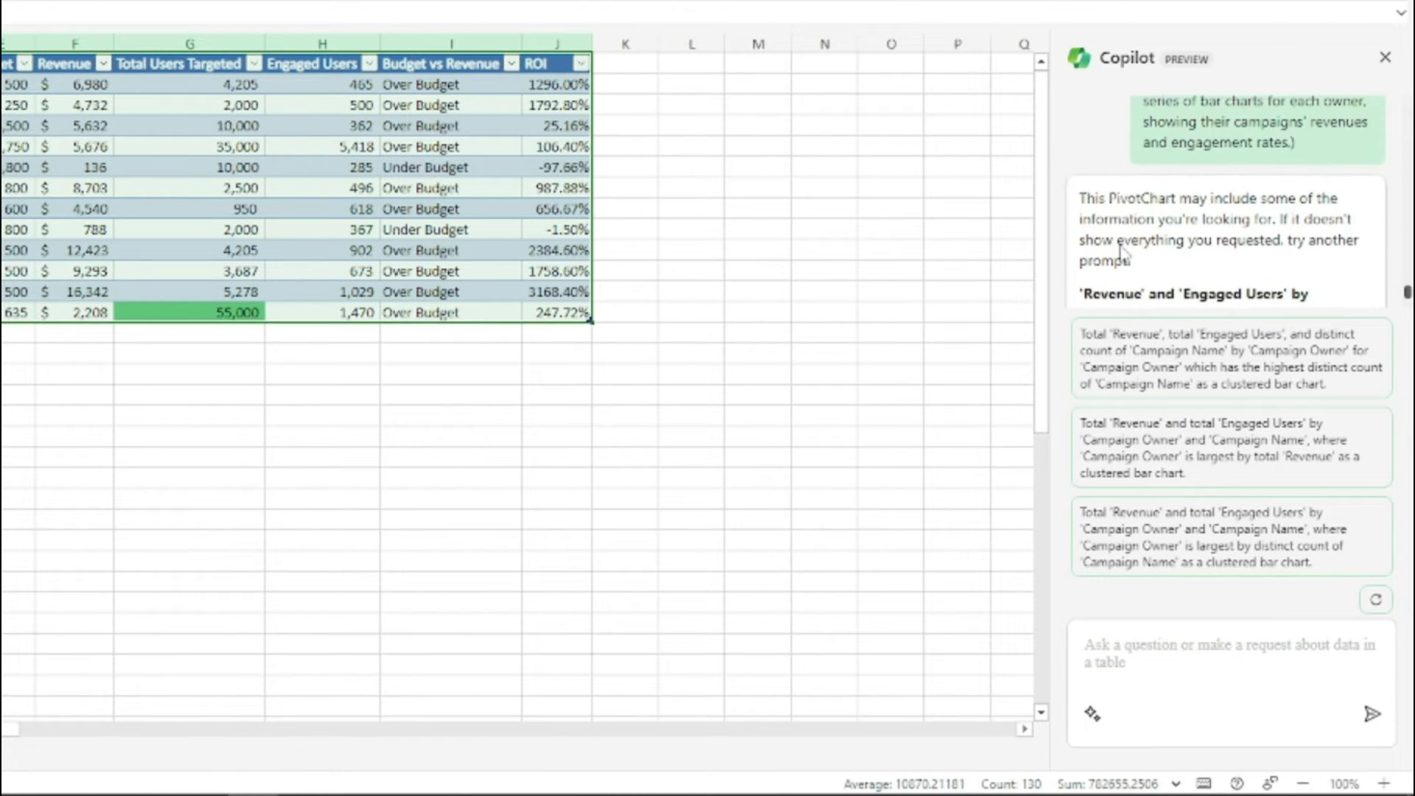
{"action": "scroll", "coordinate": [1183, 223], "scroll_direction": "down", "scroll_amount": 2}
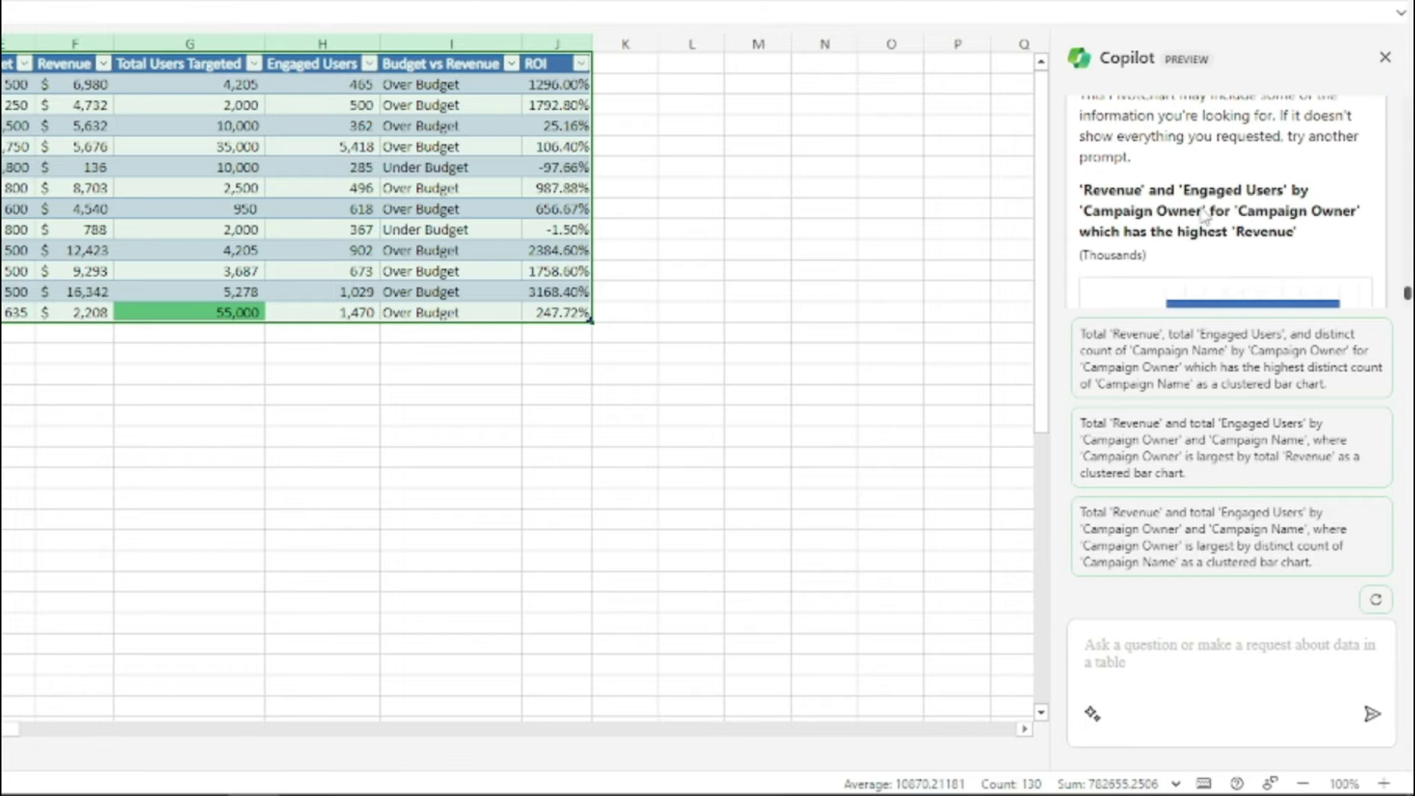
{"action": "left_click_drag", "start_coordinate": [1102, 212], "coordinate": [1331, 235]}
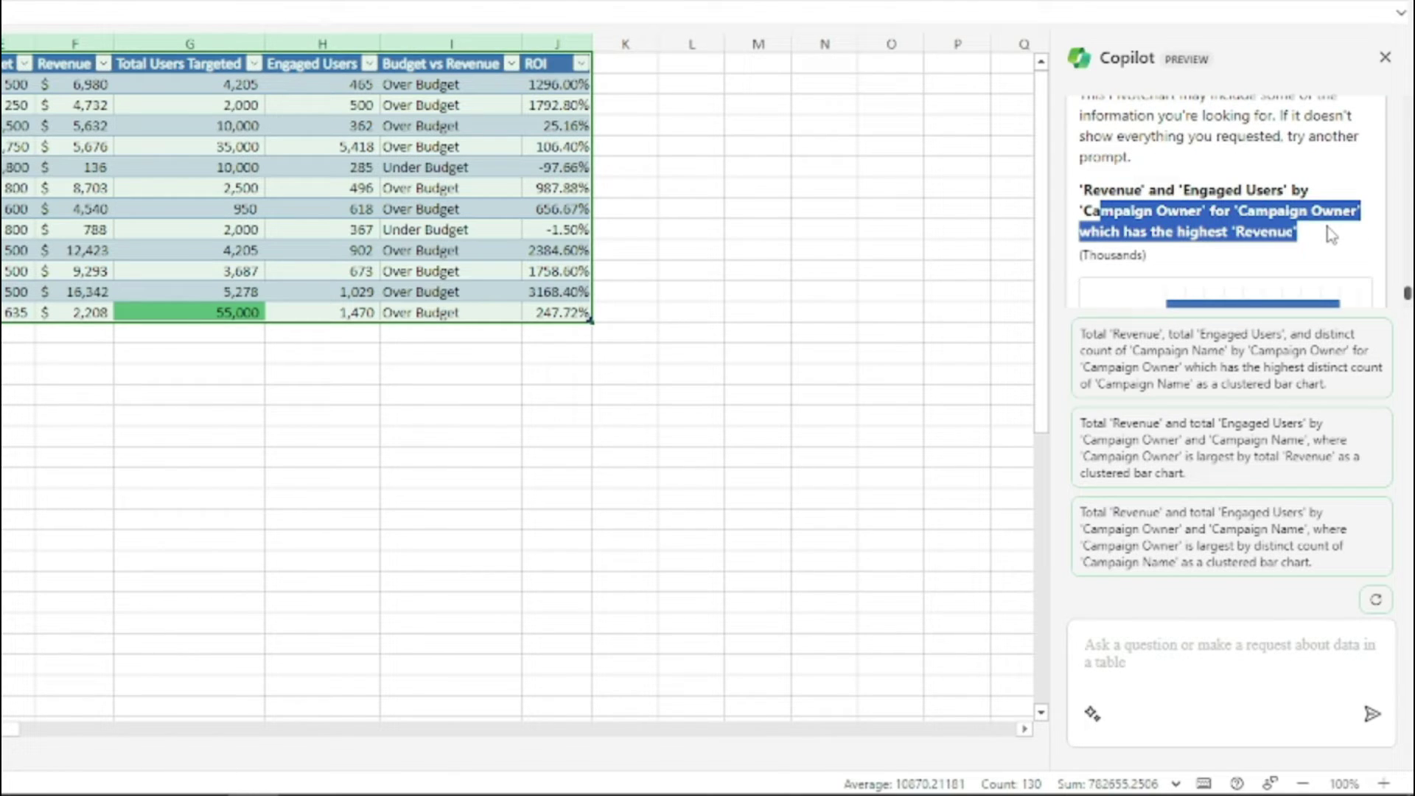
{"action": "left_click", "coordinate": [1331, 234]}
{"action": "scroll", "coordinate": [1330, 232], "scroll_direction": "down", "scroll_amount": 4}
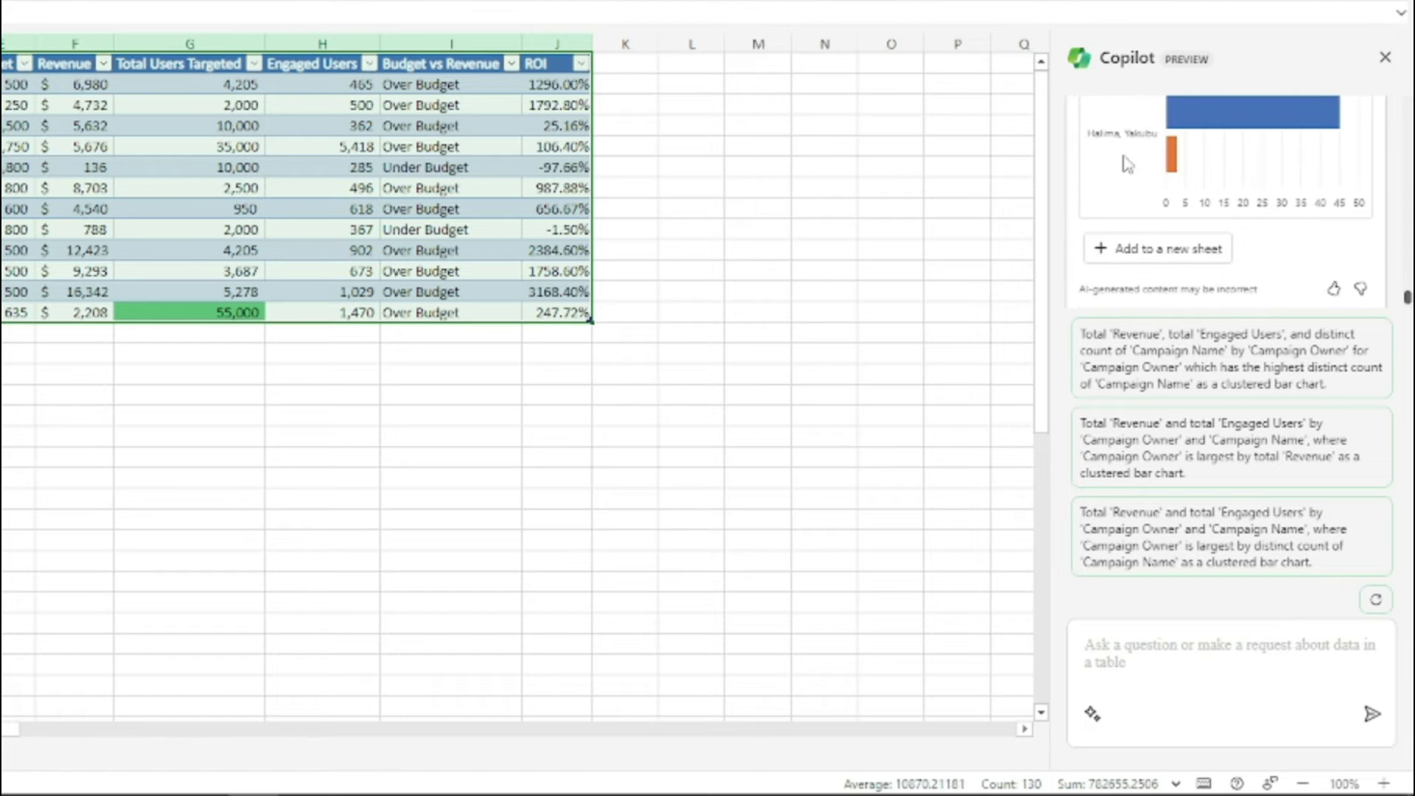
{"action": "scroll", "coordinate": [1118, 160], "scroll_direction": "up", "scroll_amount": 3}
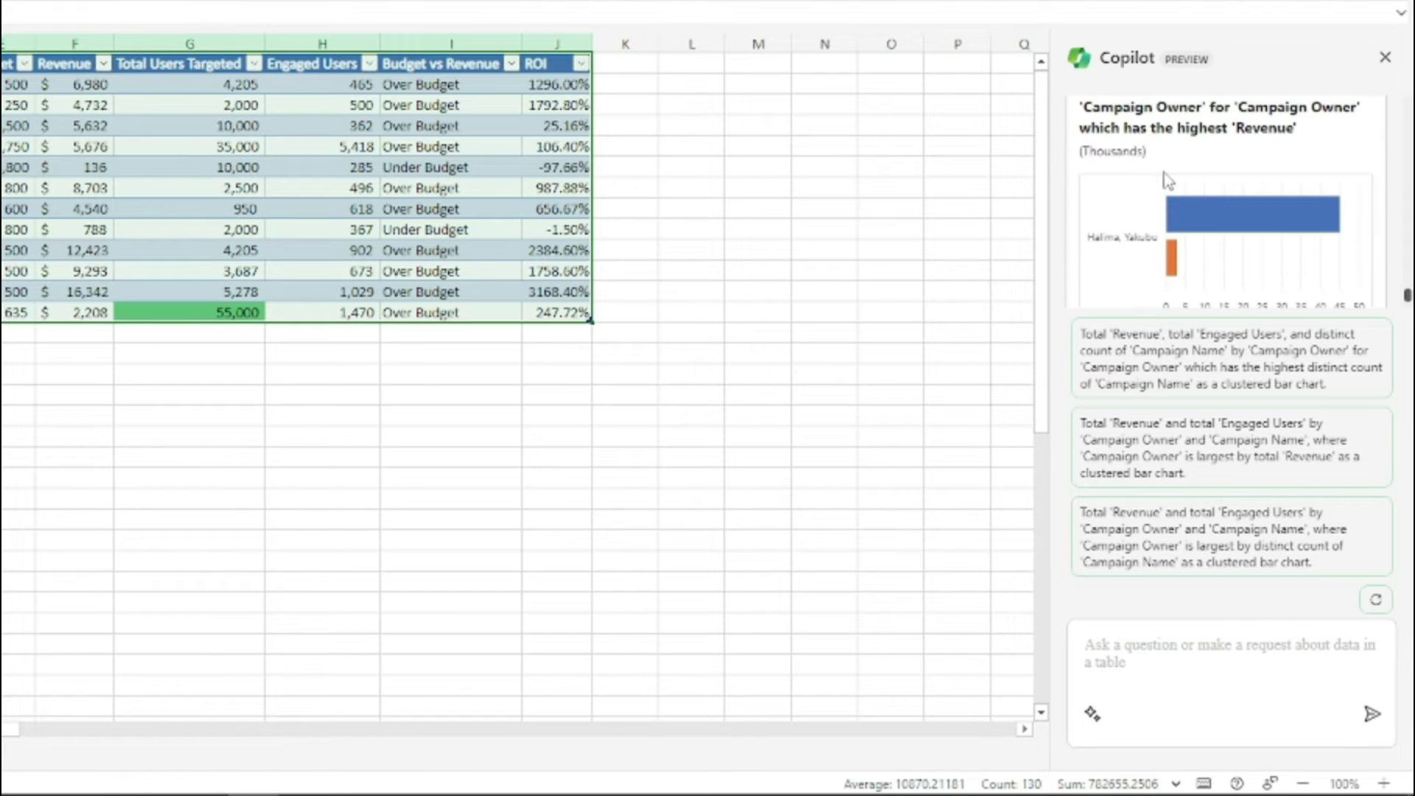
{"action": "scroll", "coordinate": [1246, 214], "scroll_direction": "down", "scroll_amount": 2}
{"action": "scroll", "coordinate": [1255, 218], "scroll_direction": "down", "scroll_amount": 1}
{"action": "scroll", "coordinate": [1187, 203], "scroll_direction": "up", "scroll_amount": 3}
{"action": "scroll", "coordinate": [1178, 200], "scroll_direction": "up", "scroll_amount": 3}
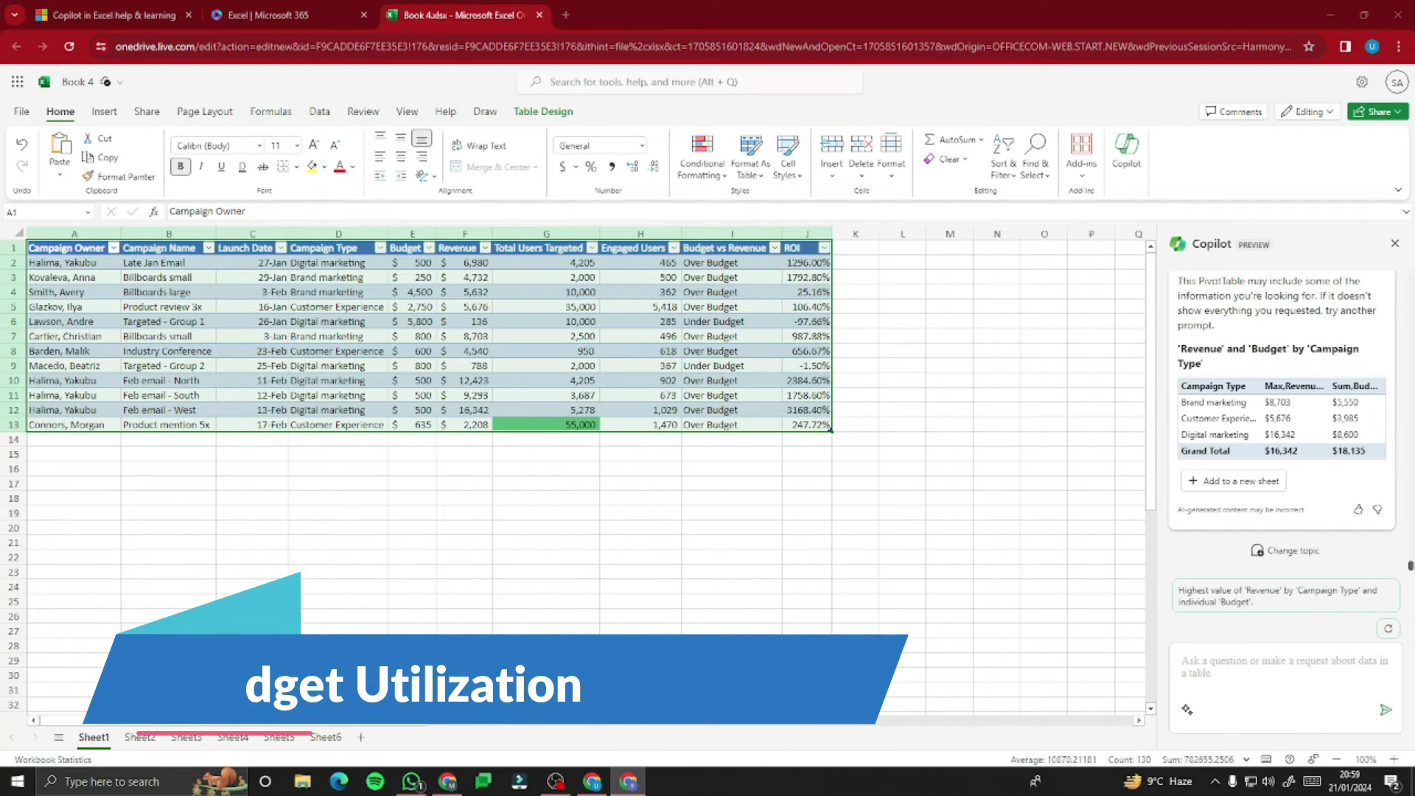
Ask Copilot how the budget correlates with the revenue generated across different campaigns and review the scatter chart it offers.
{"action": "type", "text": "How does the budget correlate with the revenue generated across different campaigns?"}
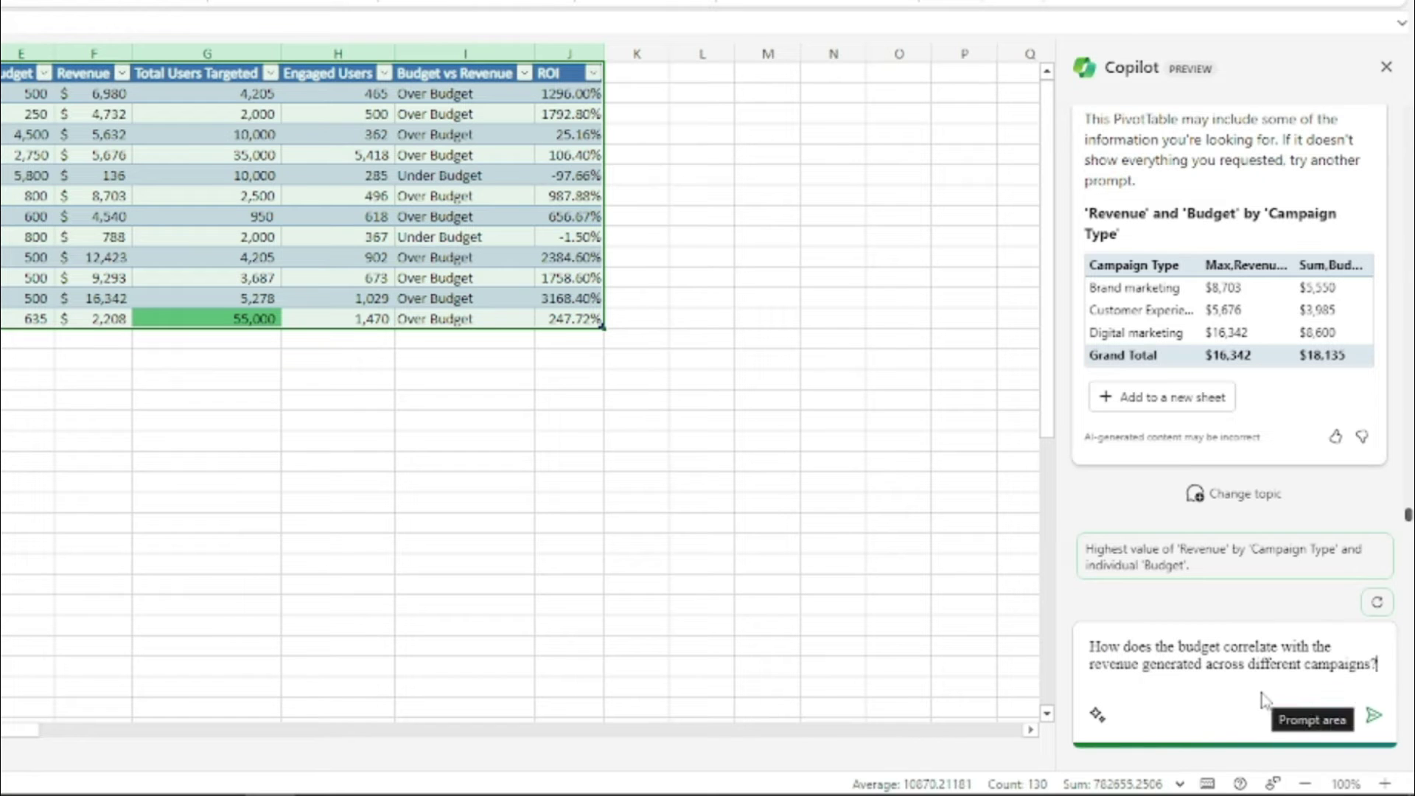
{"action": "left_click", "coordinate": [1373, 715]}
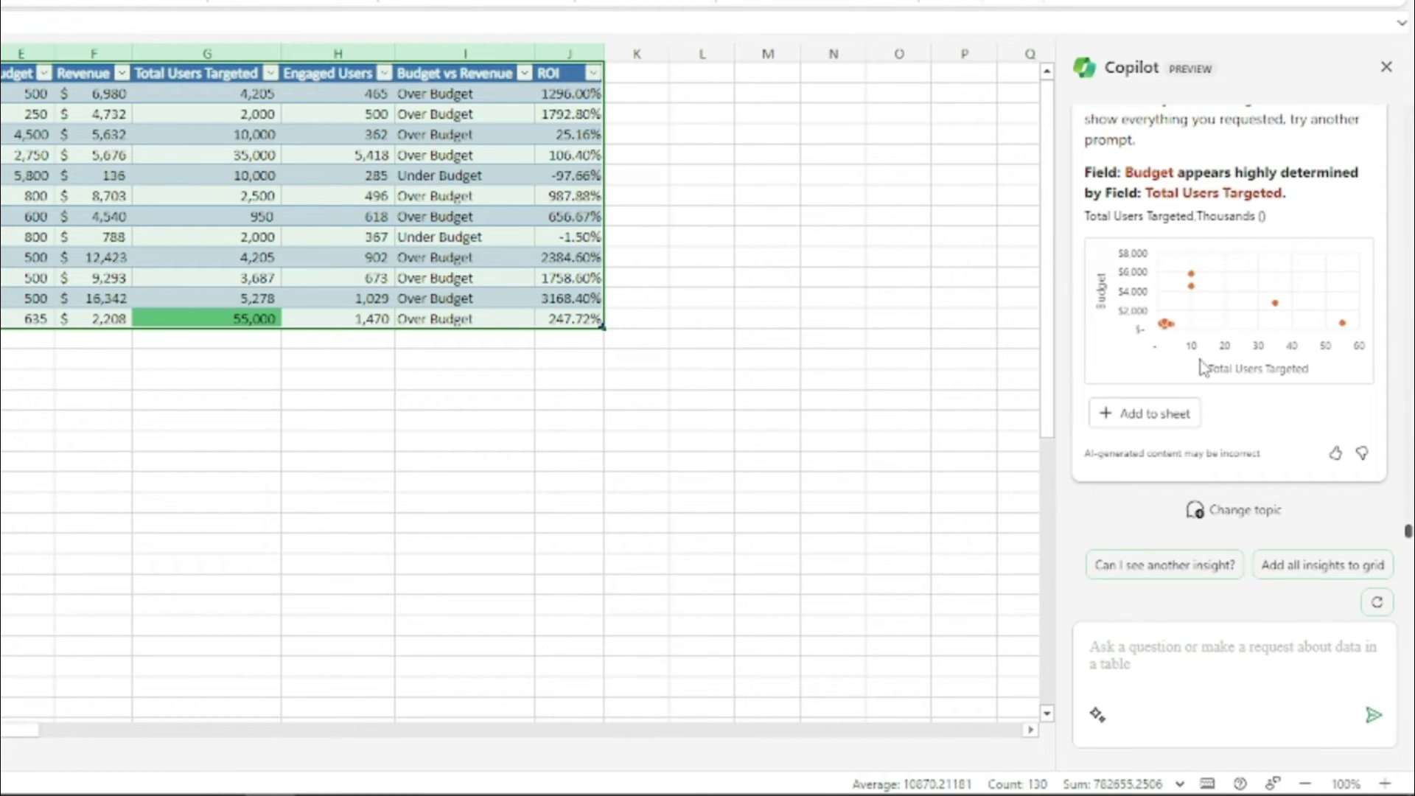
{"action": "scroll", "coordinate": [1228, 341], "scroll_direction": "up", "scroll_amount": 1}
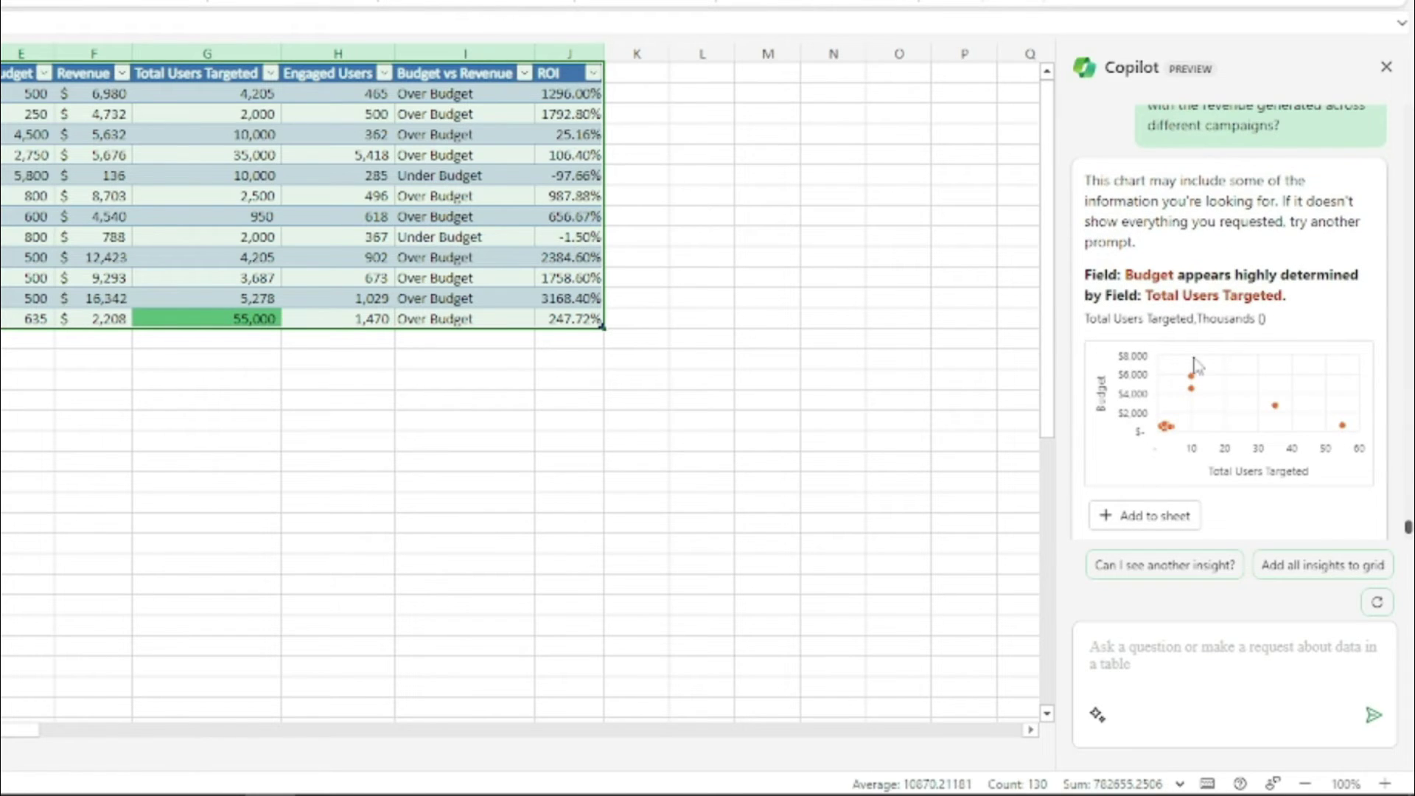
{"action": "scroll", "coordinate": [1266, 196], "scroll_direction": "down", "scroll_amount": 1}
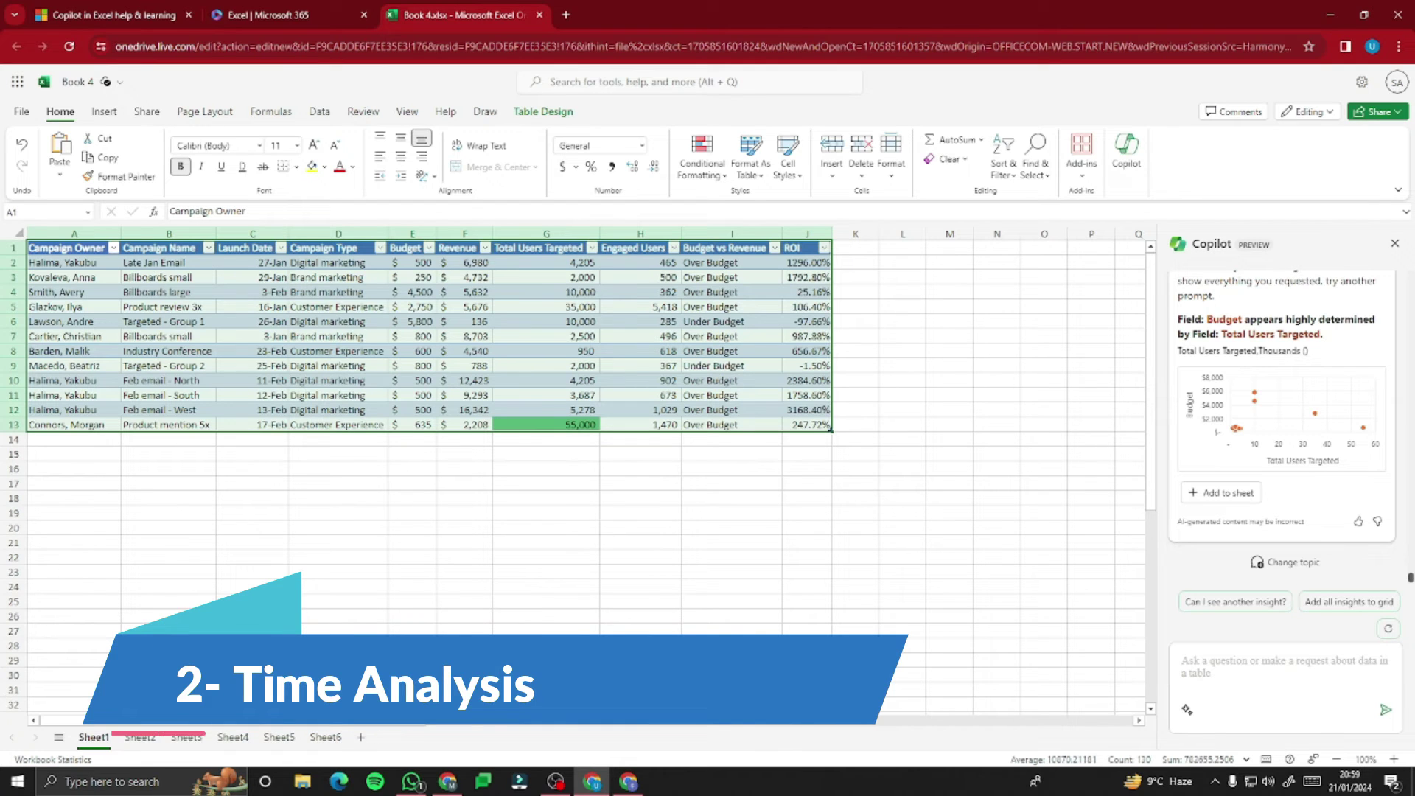
Ask Copilot whether there is a trend or pattern in campaign success relative to their launch dates.
{"action": "type", "text": "Is there a trend or pattern in campaign success relative to their launch dates?"}
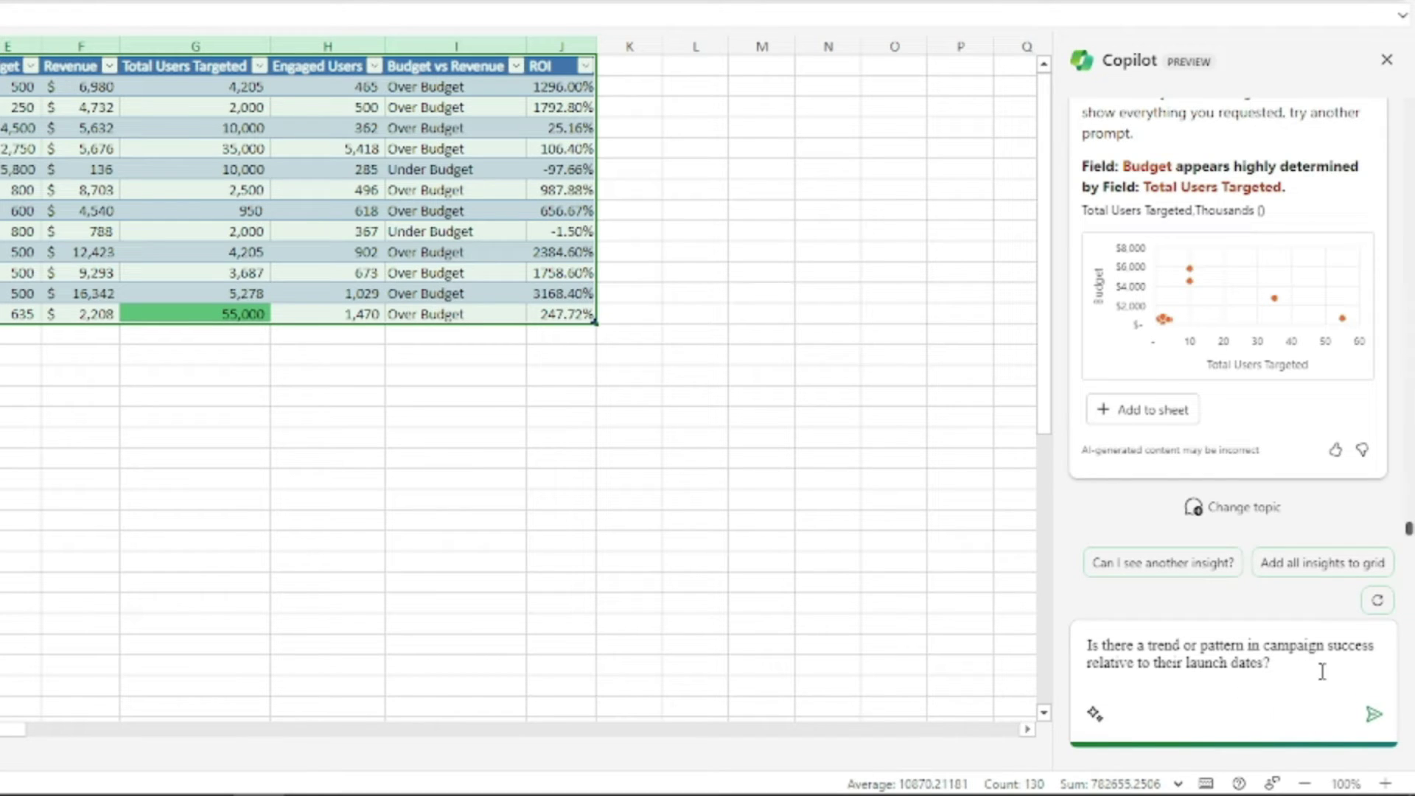
{"action": "left_click", "coordinate": [1374, 714]}
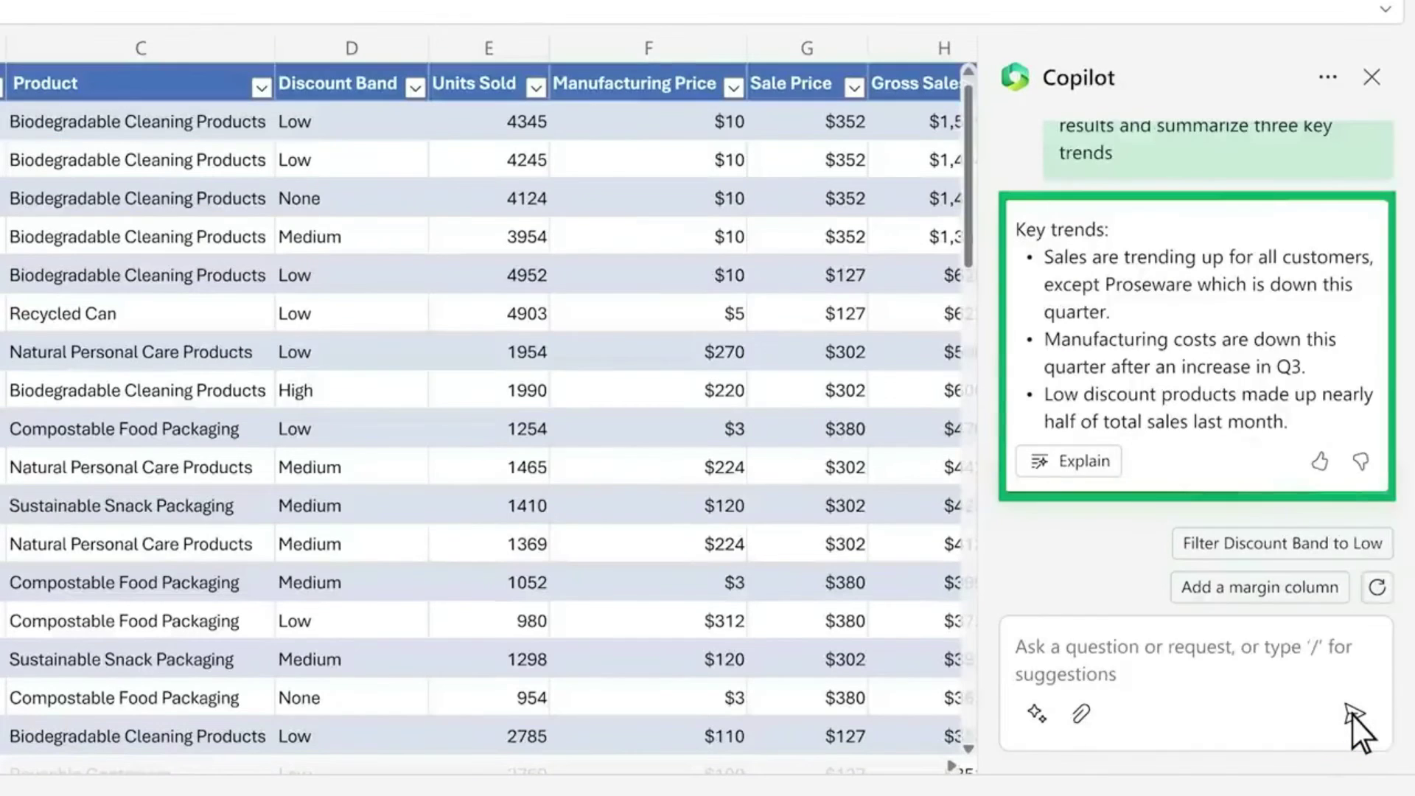
Ask Copilot to show a breakdown of Proseware sales growth.
{"action": "type", "text": "Show me a breakdown of Proseware sales growth"}
{"action": "left_click", "coordinate": [1352, 714]}
{"action": "left_click", "coordinate": [553, 693]}
Ask Copilot to help visualize what contributed to the decline in sales growth and apply the suggested color coding to the tables.
{"action": "left_click", "coordinate": [1279, 668]}
{"action": "type", "text": "Help me visualize what contributed to the decline in sales growth"}
{"action": "left_click", "coordinate": [1356, 677]}
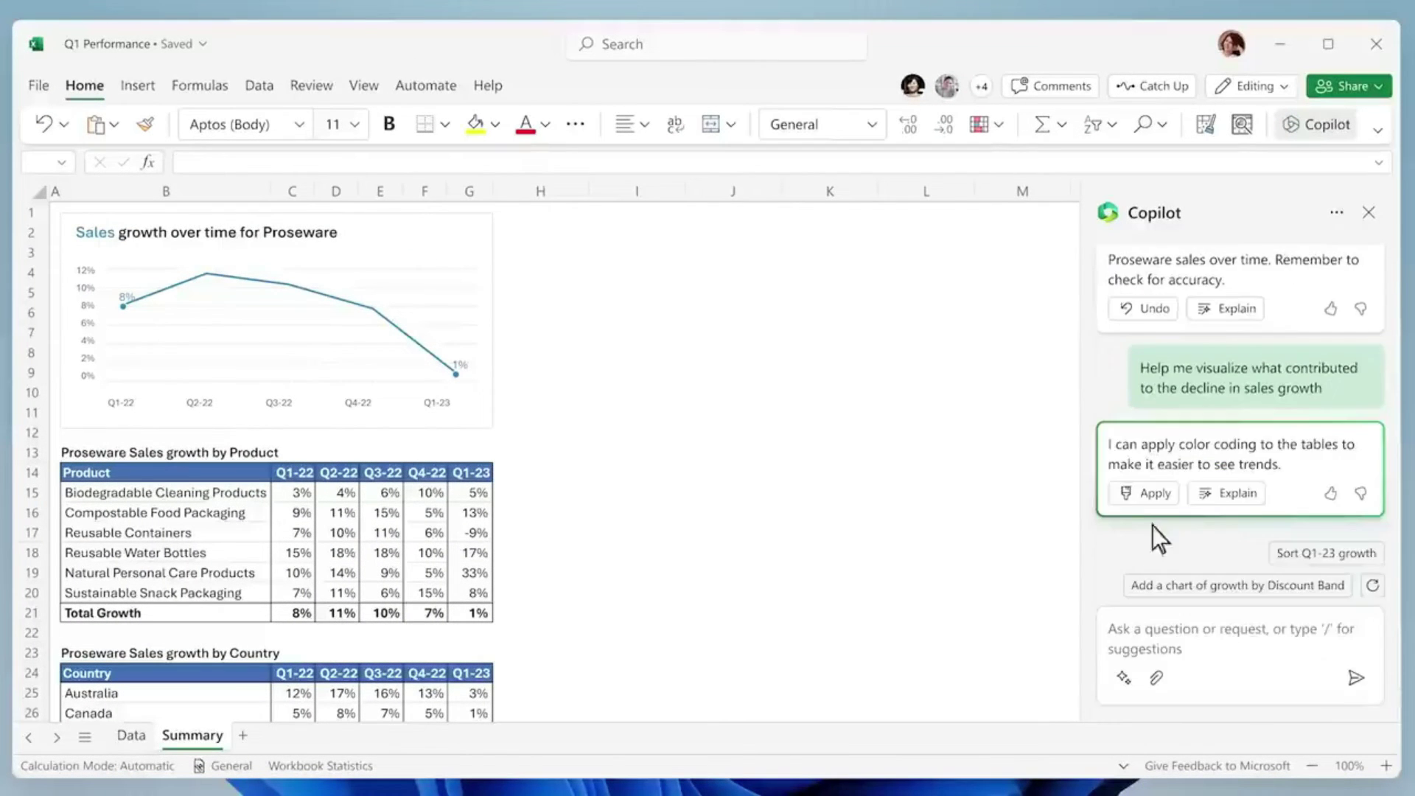
{"action": "left_click", "coordinate": [1150, 494]}
Ask Copilot what would have happened if Reusable Containers had maintained the prior quarter's growth rate, and create the offered model.
{"action": "left_click", "coordinate": [553, 692]}
{"action": "type", "text": "e happened if Reusable Containers had maintained the prior quarter's growth rate?"}
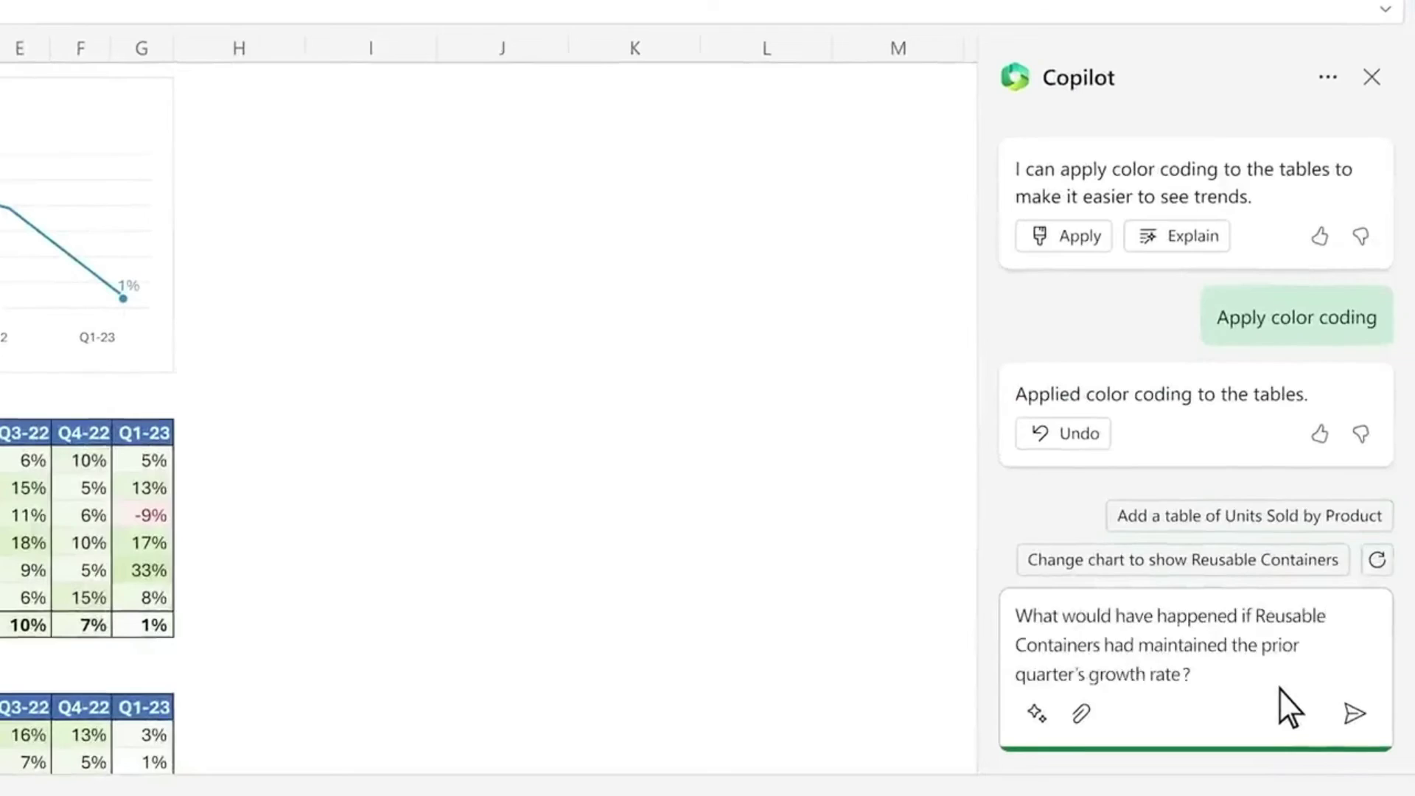
{"action": "left_click", "coordinate": [1353, 713]}
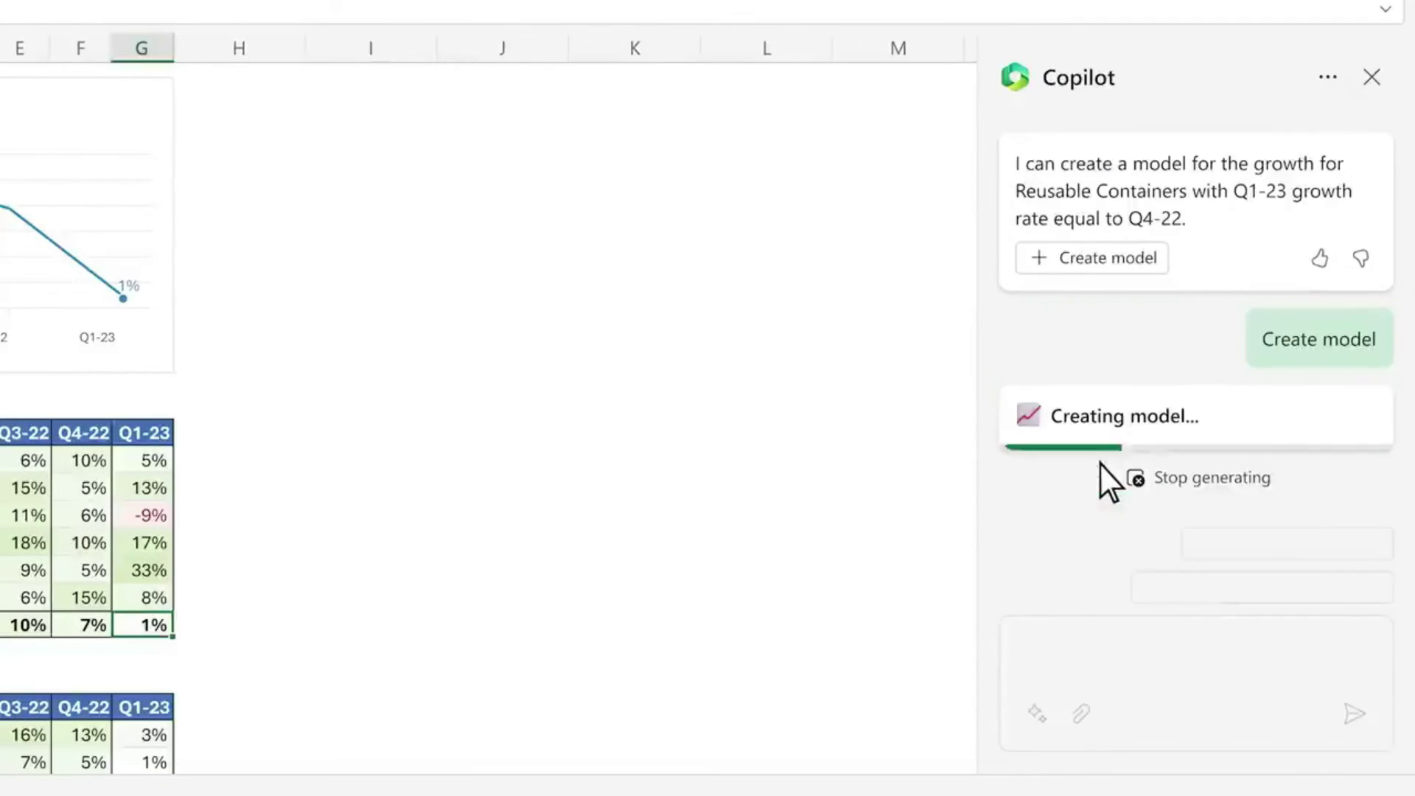
{"action": "left_click", "coordinate": [295, 687]}
{"action": "left_click", "coordinate": [1200, 463]}
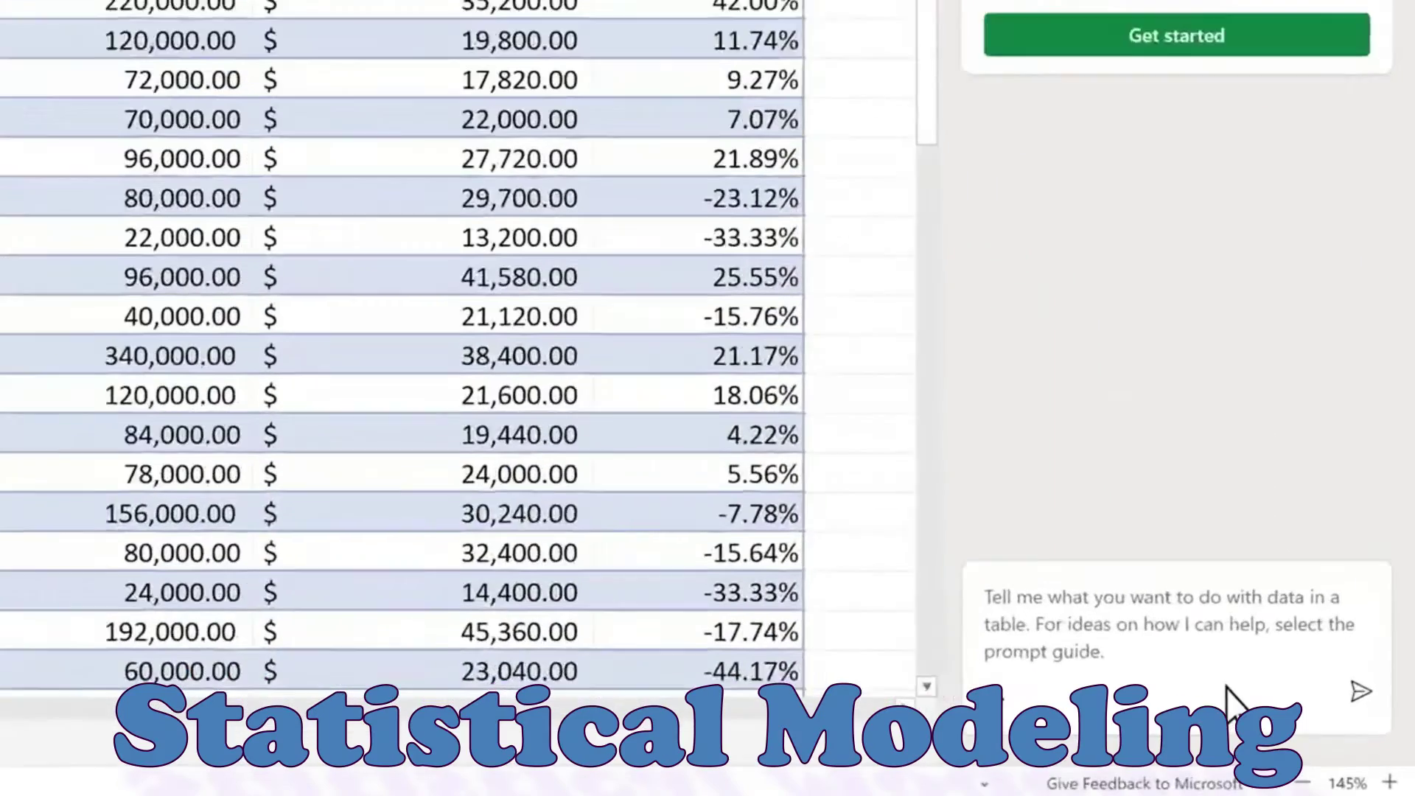
Have Copilot insert a revenue column for a 10% increase in marketing expenses, assuming every 1k in marketing spend increases units sold by 1%.
{"action": "left_click", "coordinate": [1312, 733]}
{"action": "type", "text": "Assuming every 1k in marketing spend increases units sold by 1%, add a column that calculates the revenue based on a 10% increase in marketing expenses"}
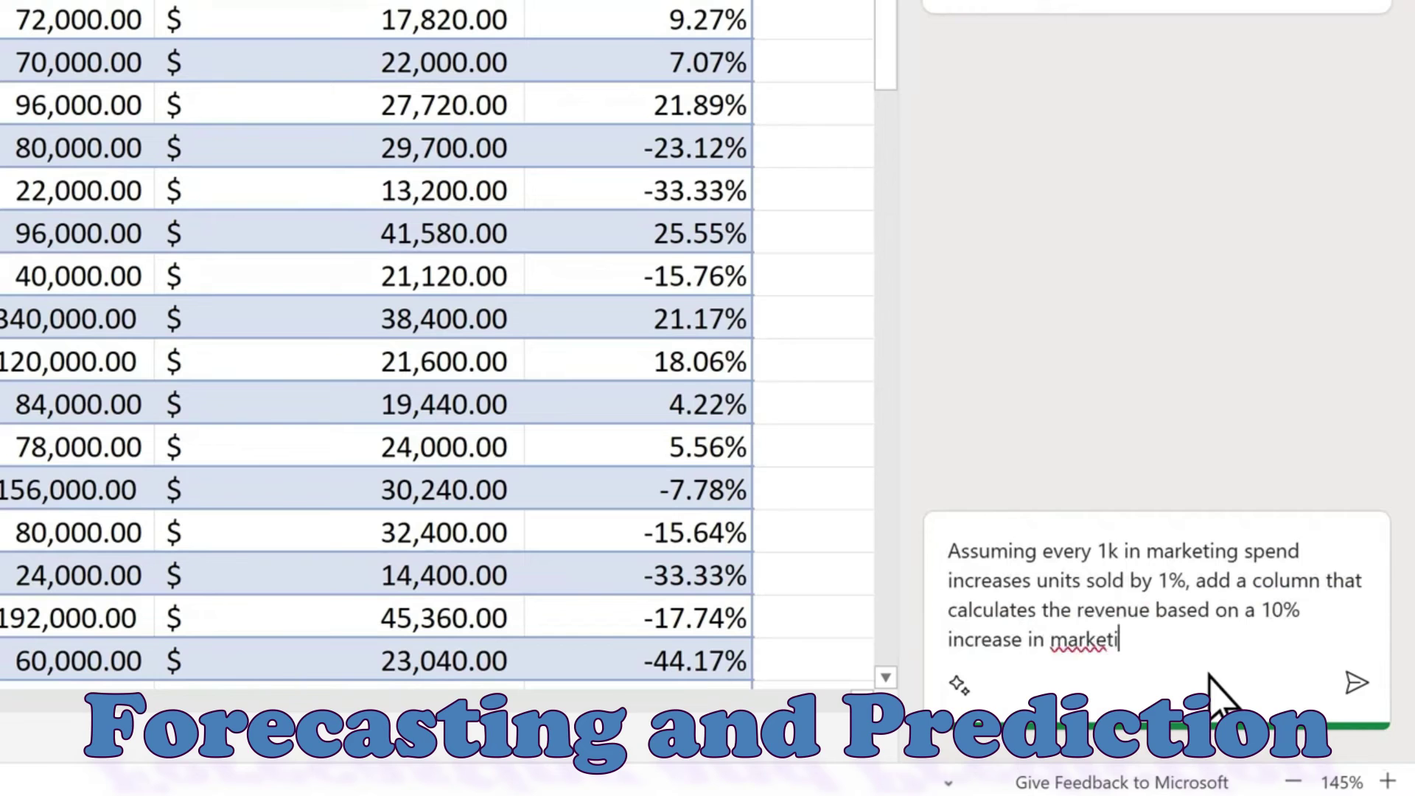
{"action": "left_click", "coordinate": [1355, 684]}
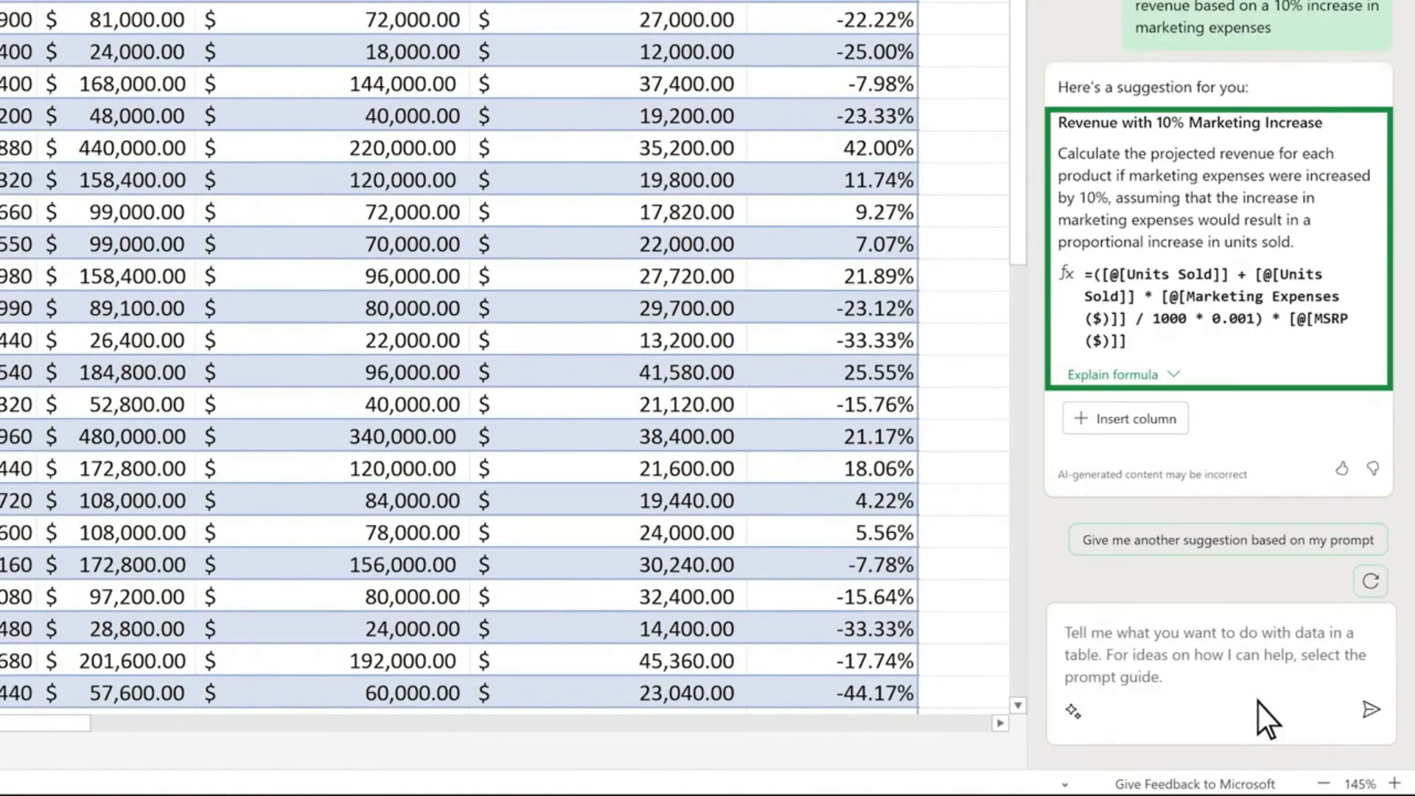
{"action": "left_click", "coordinate": [1081, 417]}
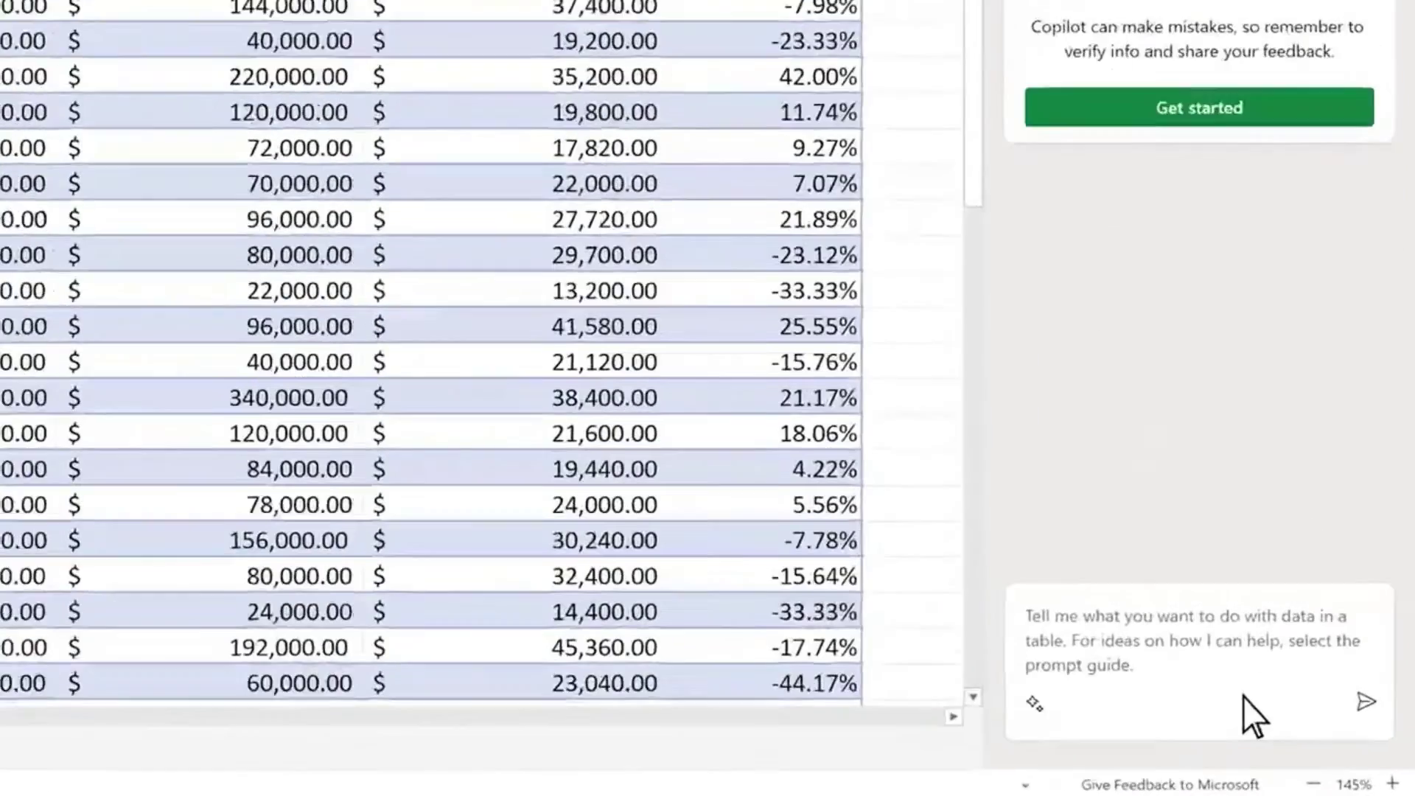
Repeat the Copilot request for a revenue column based on 10% more marketing expenses and insert the suggested formula column.
{"action": "left_click", "coordinate": [1213, 689]}
{"action": "type", "text": "Assuming every 1k in marketing spend increases units sold by 1%, add a column that calculates the revenue based on a 10% increase in marketing expenses"}
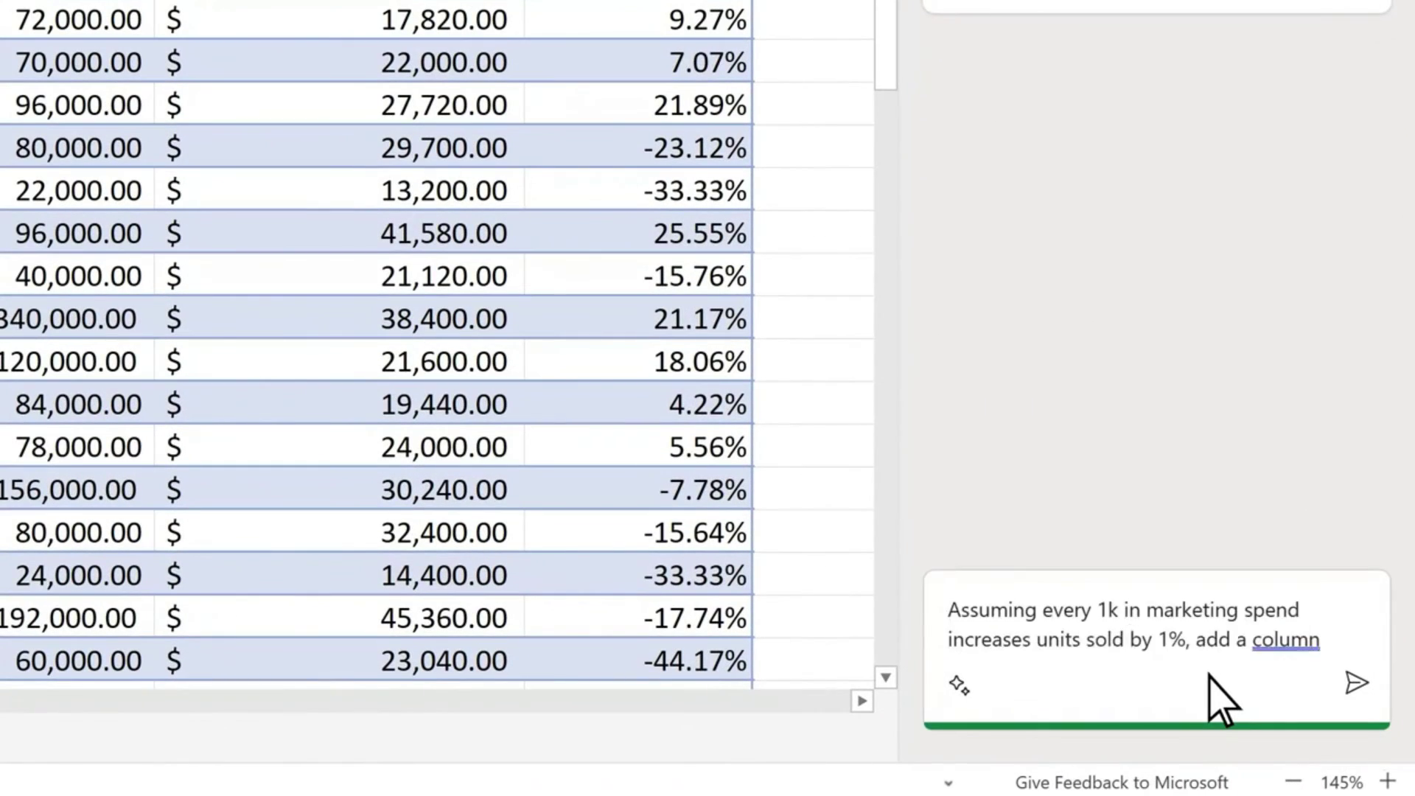
{"action": "left_click", "coordinate": [1356, 682]}
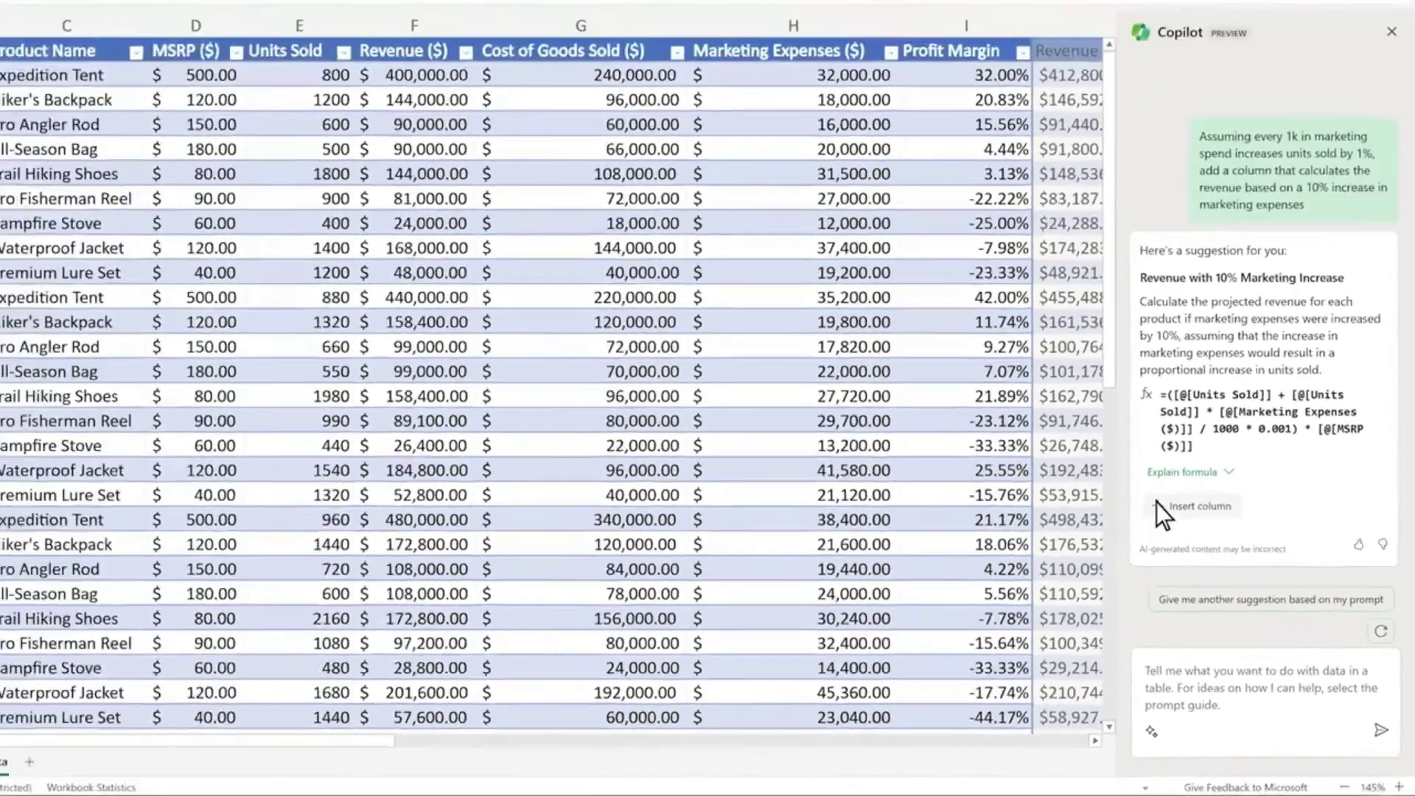
{"action": "left_click", "coordinate": [1159, 508]}
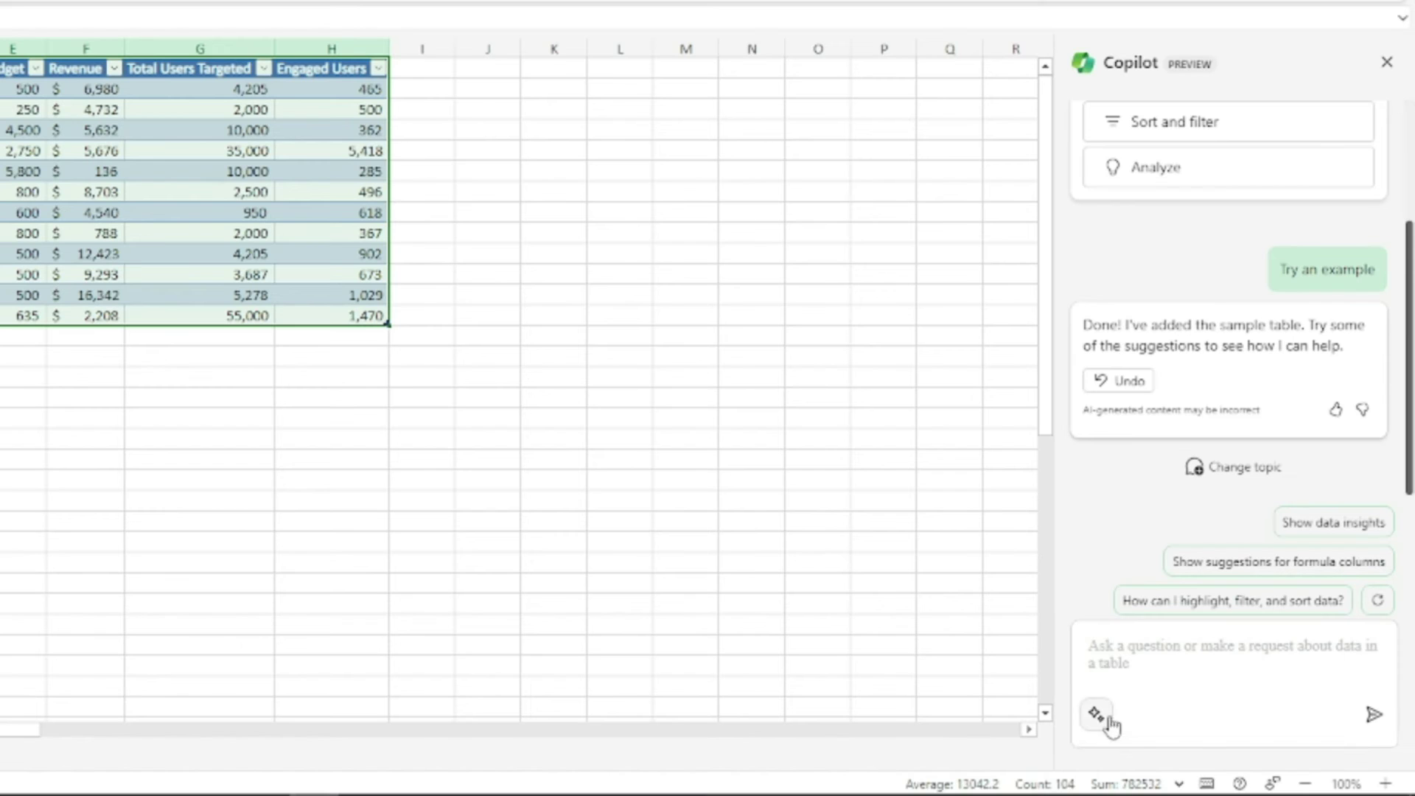
Ask Copilot for a linear regression model of campaign budget against revenue generated, using campaign type as a categorical variable.
{"action": "left_click", "coordinate": [1246, 694]}
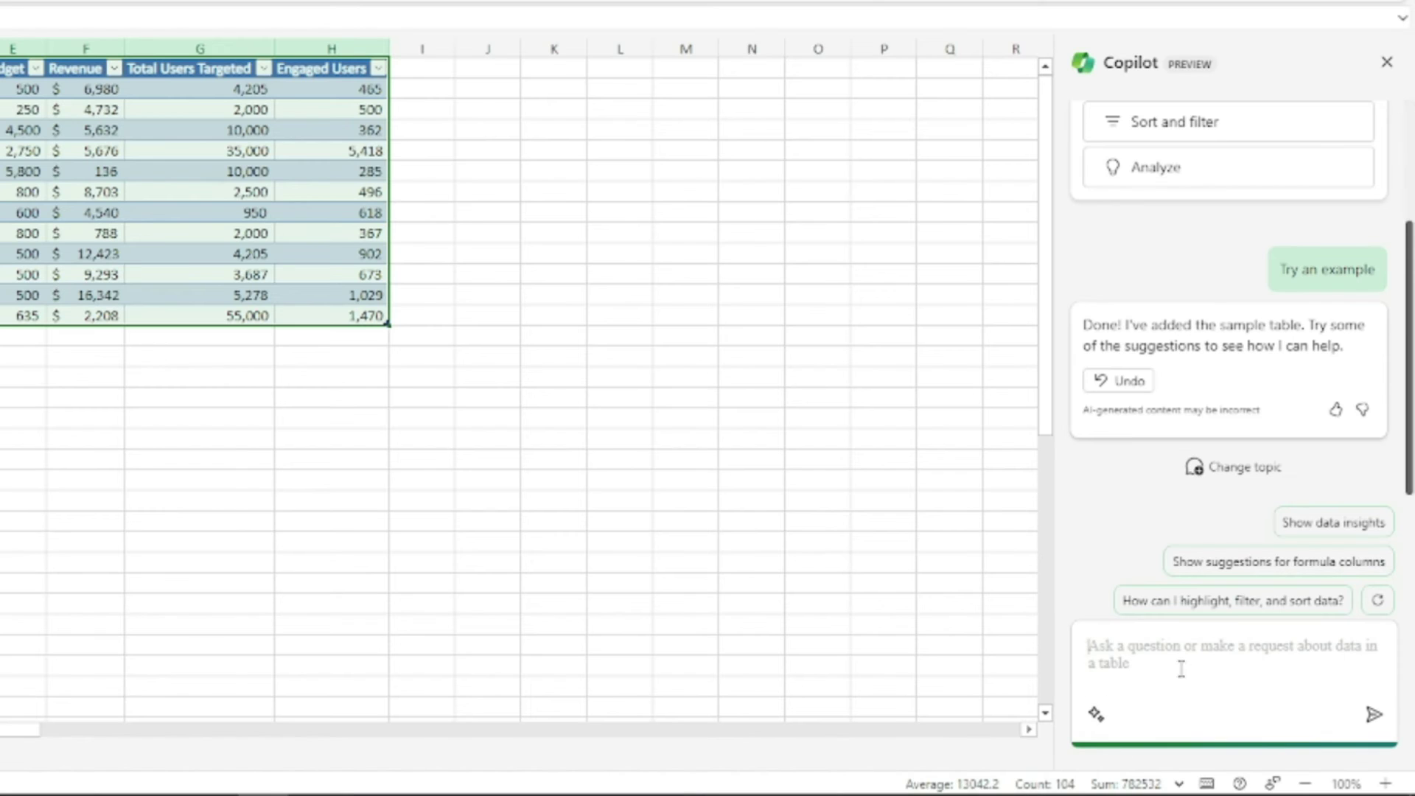
{"action": "type", "text": "Develop a linear regression model to analyze the relationship between the budget of marketing campaigns and the revenue generated. Use the campaign type as a categorical variable and examine how it in"}
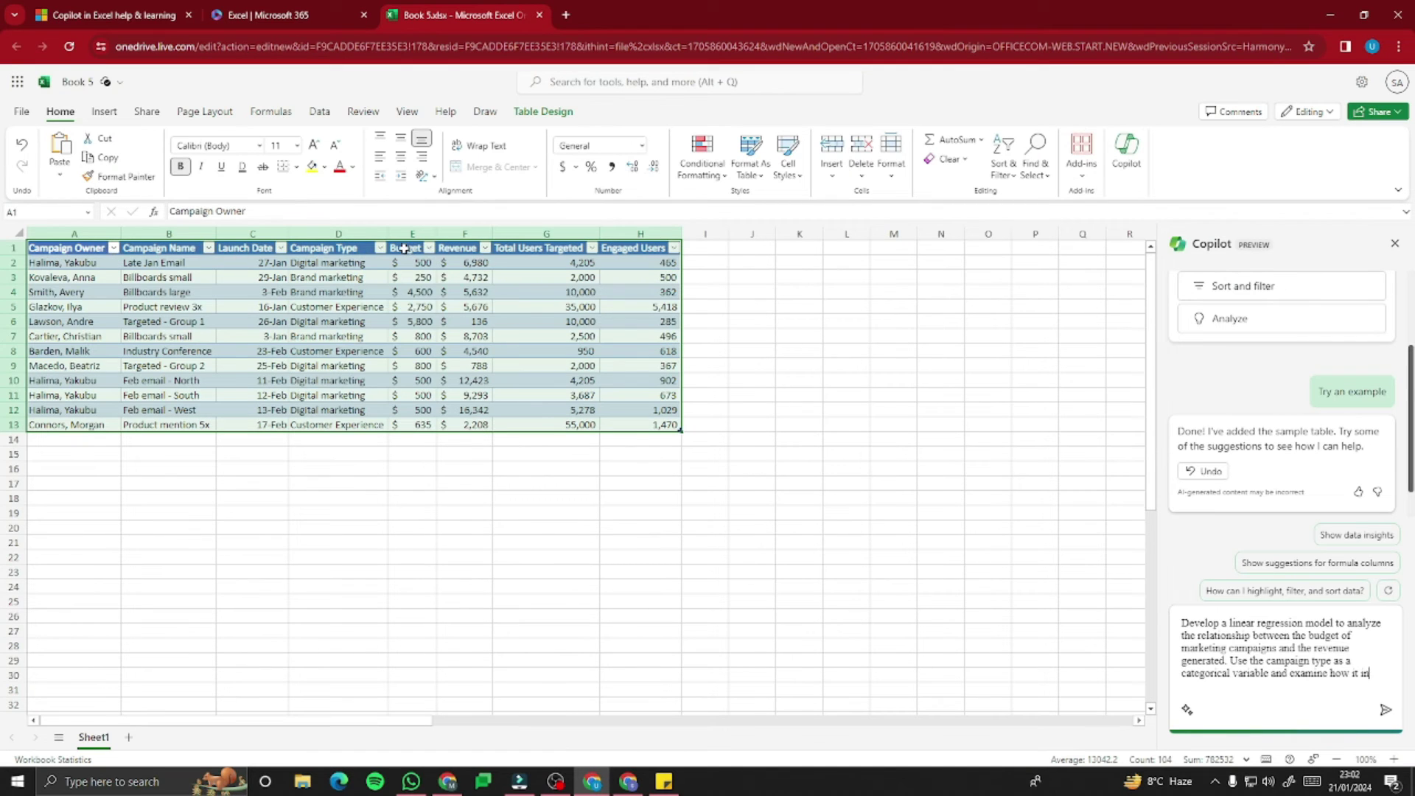
{"action": "left_click", "coordinate": [404, 249]}
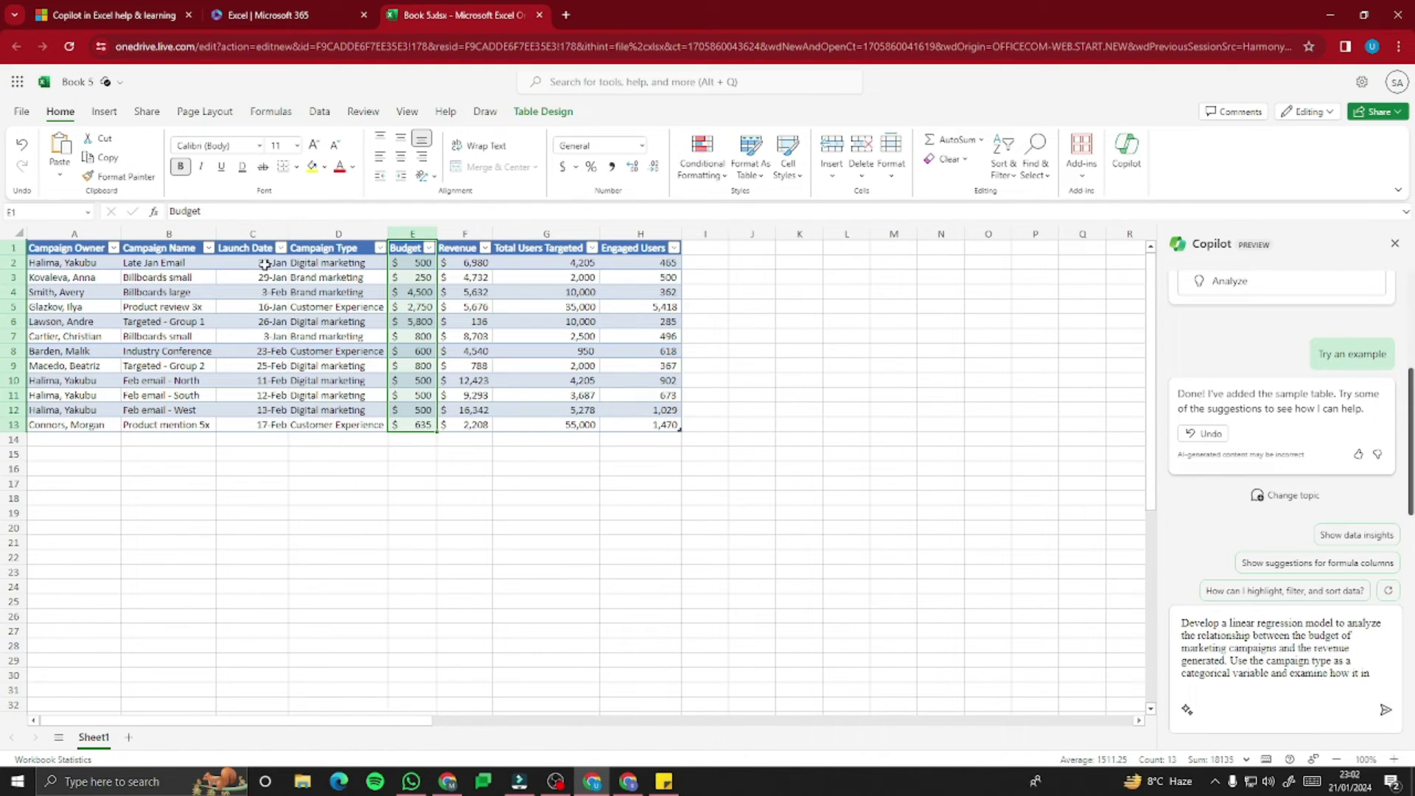
{"action": "left_click_drag", "start_coordinate": [55, 247], "coordinate": [679, 411]}
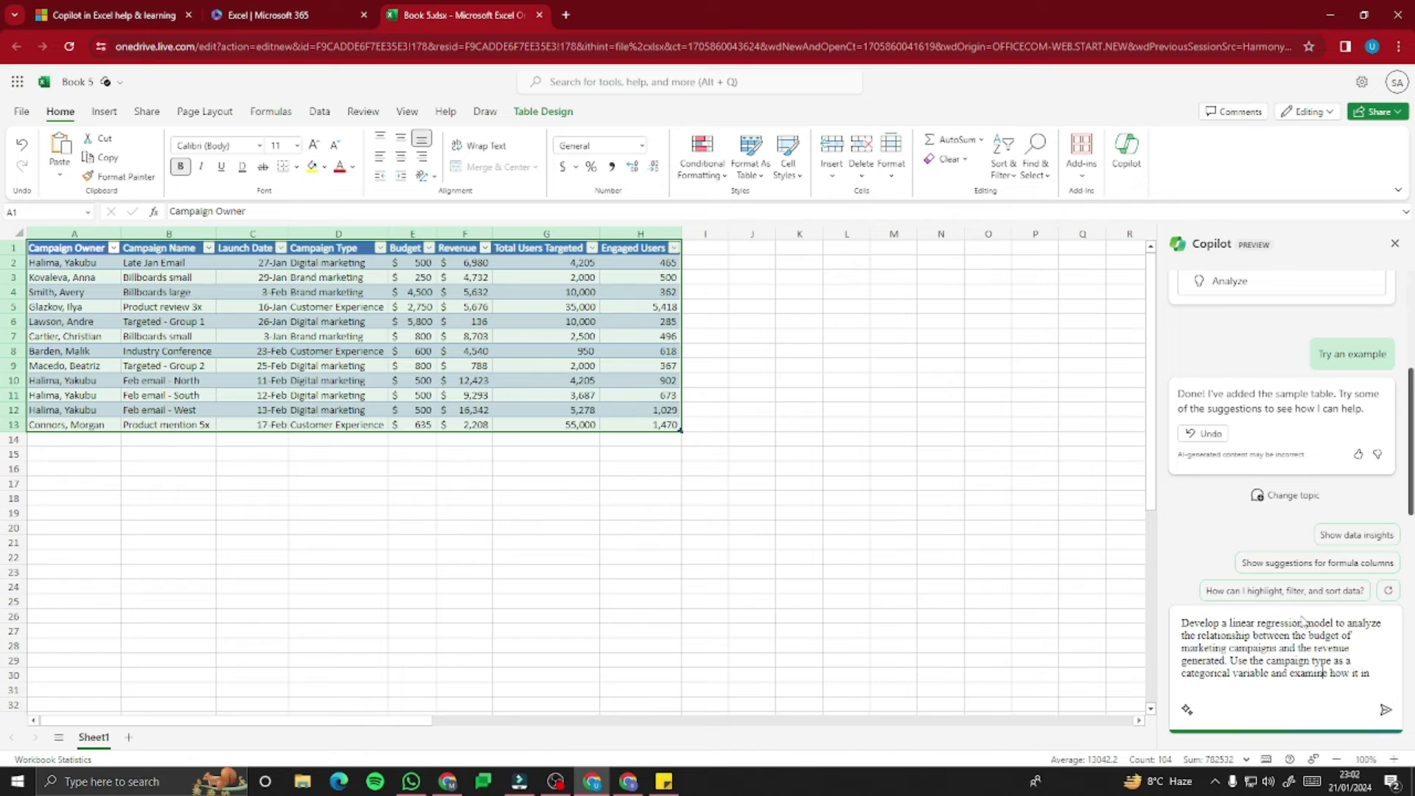
{"action": "left_click", "coordinate": [1386, 709]}
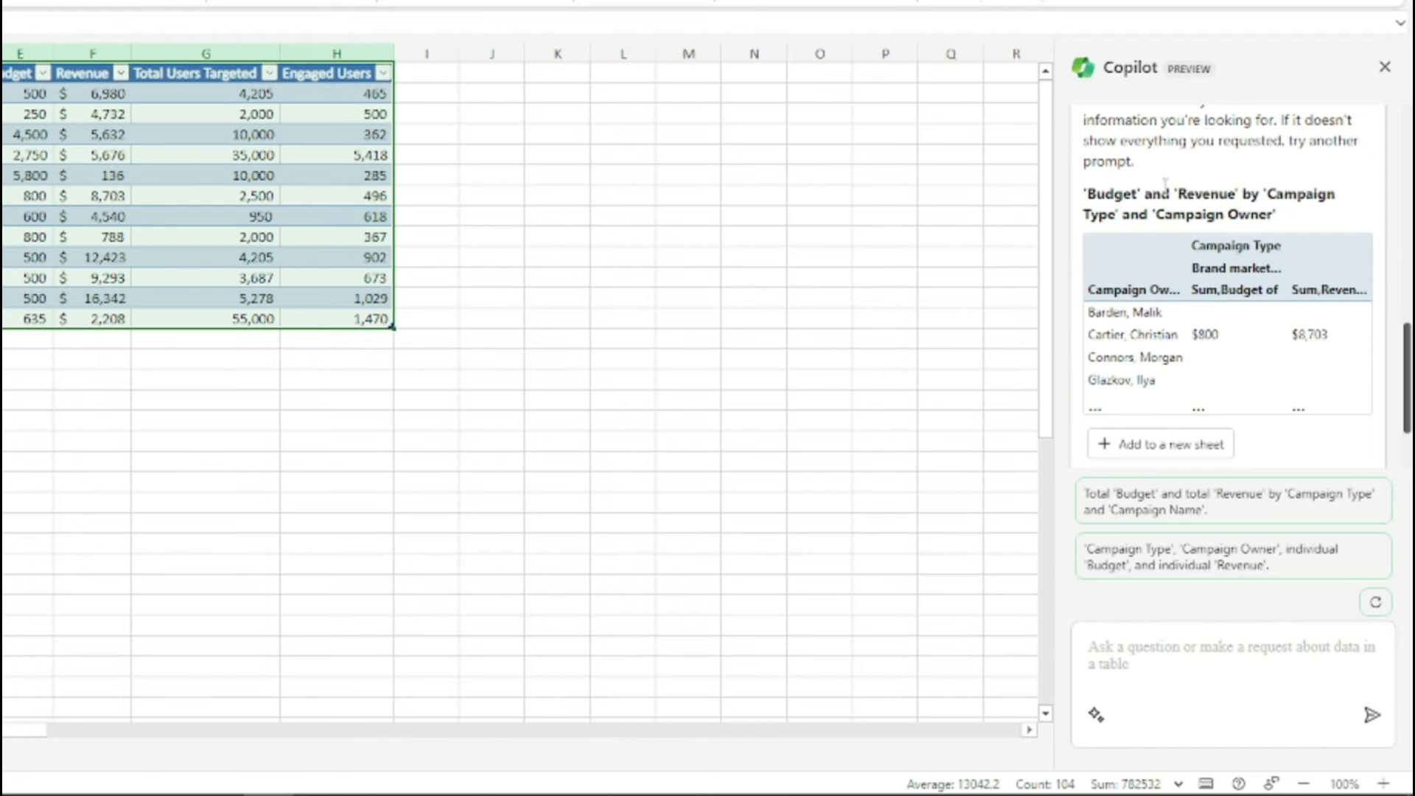
Review Copilot's PivotTable of Budget and Revenue by Campaign Type and Campaign Owner and add it to a new sheet.
{"action": "scroll", "coordinate": [1190, 214], "scroll_direction": "up", "scroll_amount": 2}
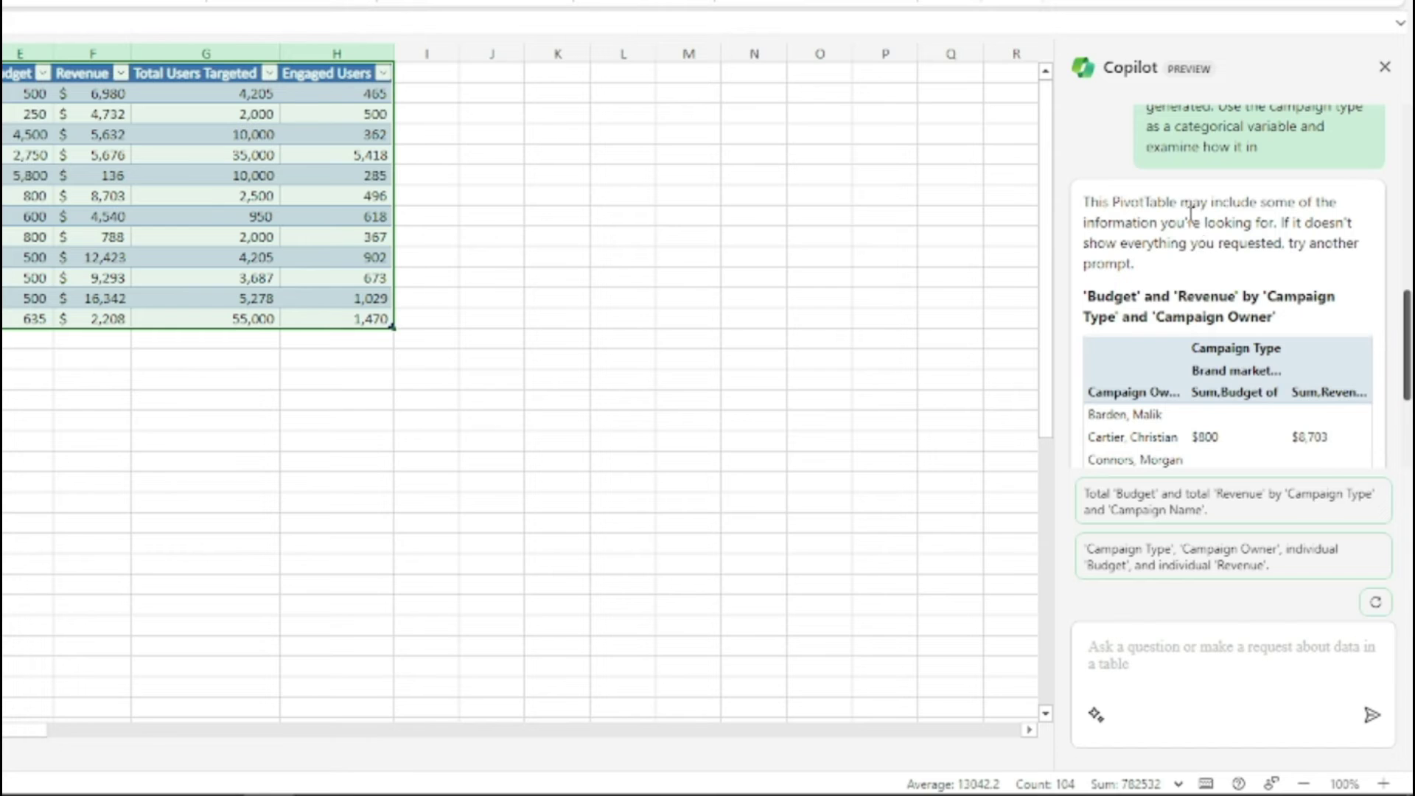
{"action": "scroll", "coordinate": [1197, 209], "scroll_direction": "down", "scroll_amount": 4}
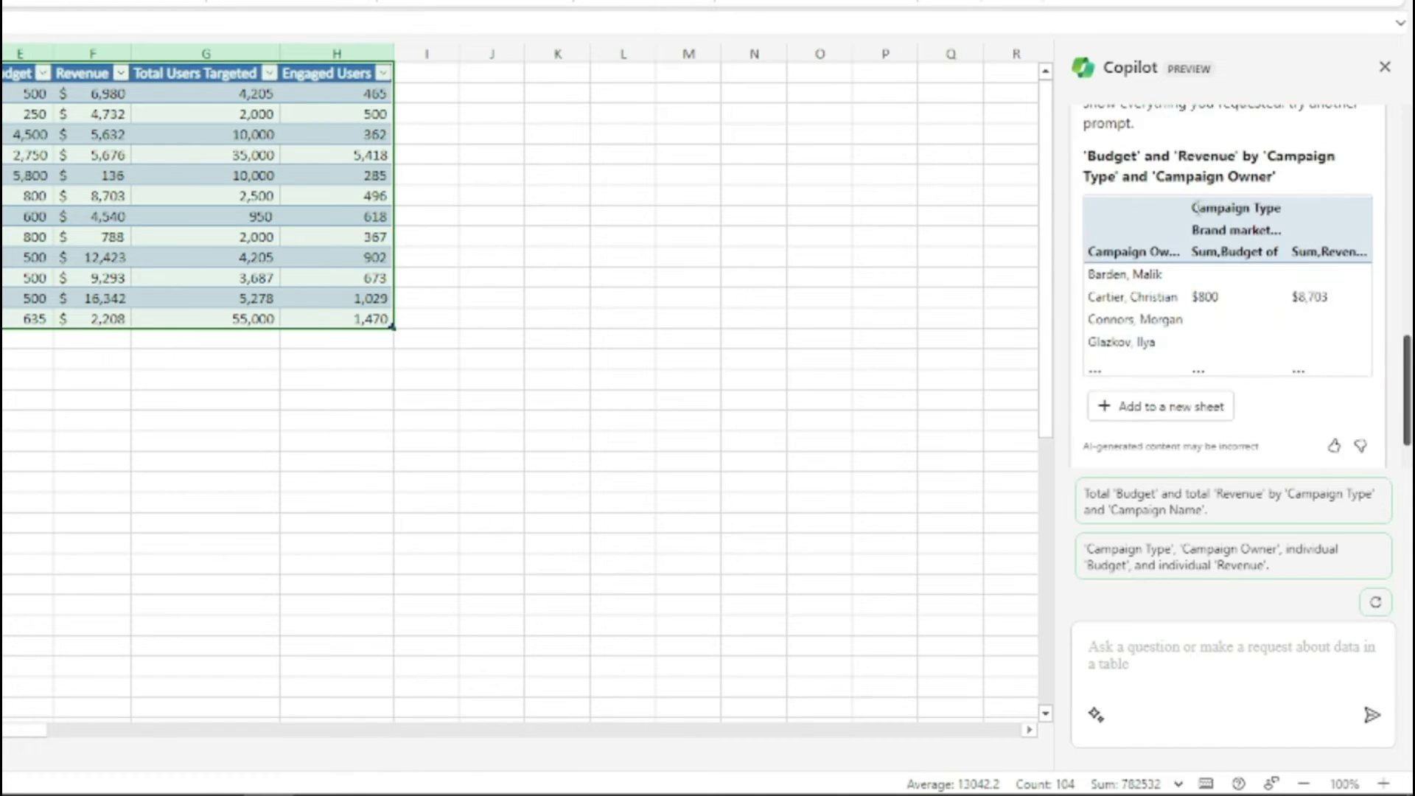
{"action": "left_click", "coordinate": [1148, 345]}
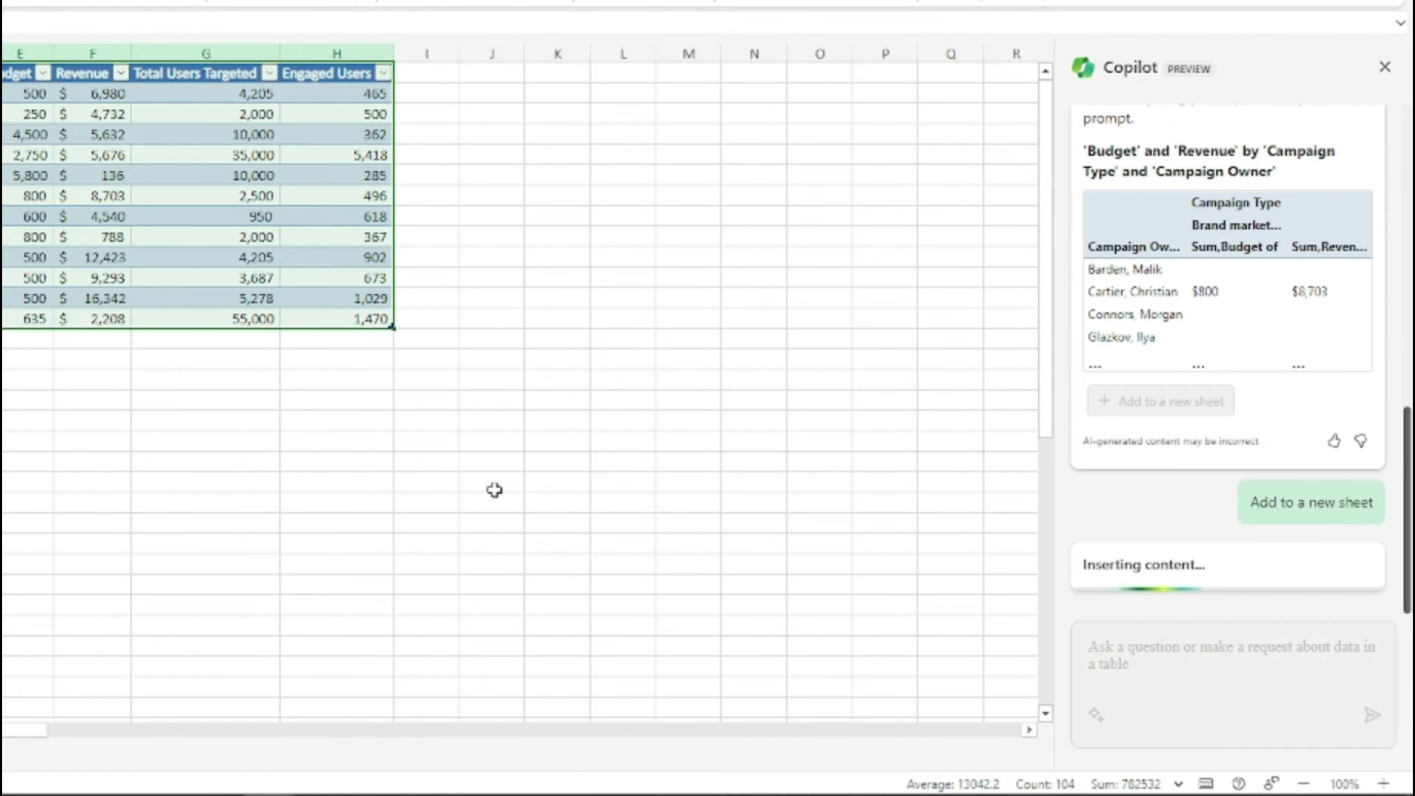
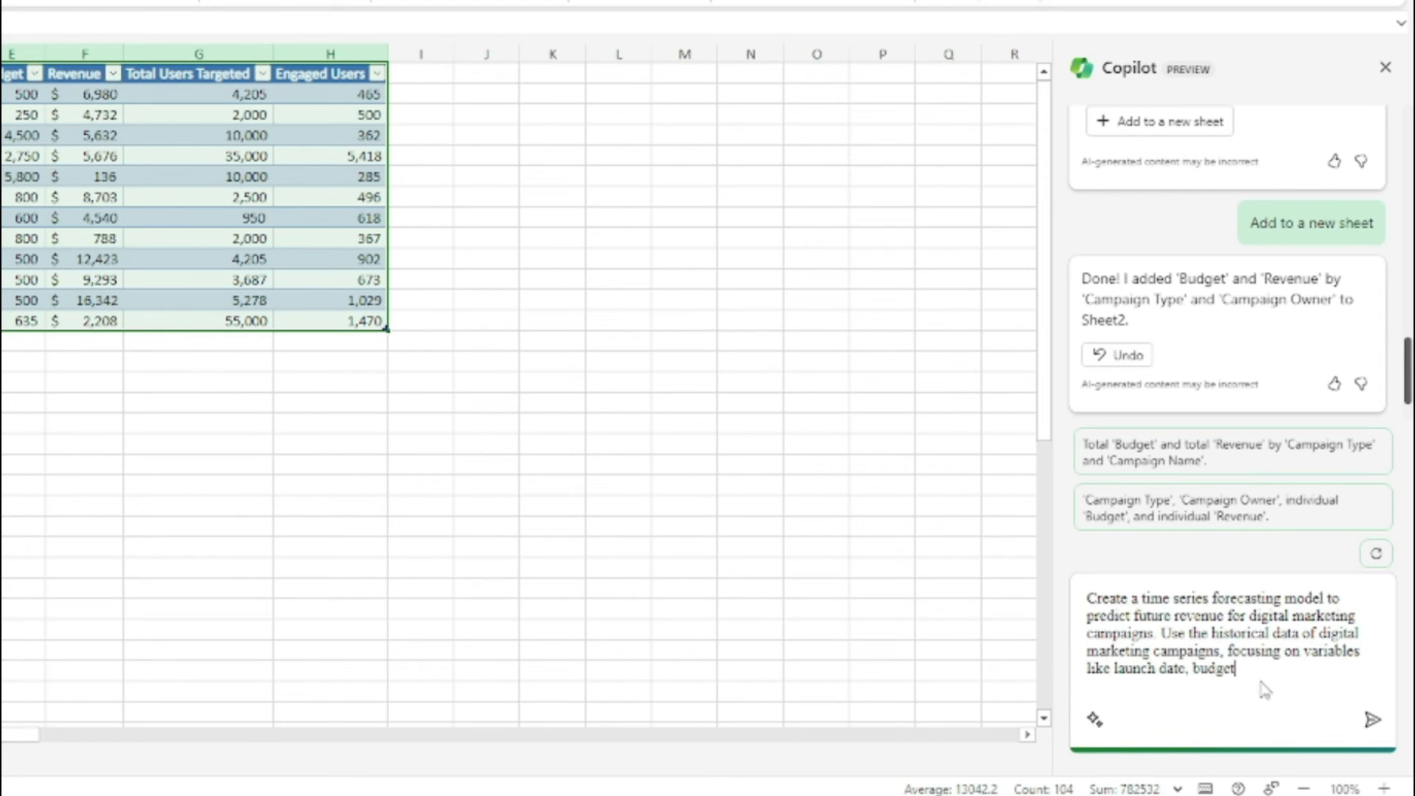
Ask Copilot for a time series model forecasting digital marketing revenue from launch date and budget, and add its PivotTable to a new sheet.
{"action": "left_click", "coordinate": [1370, 718]}
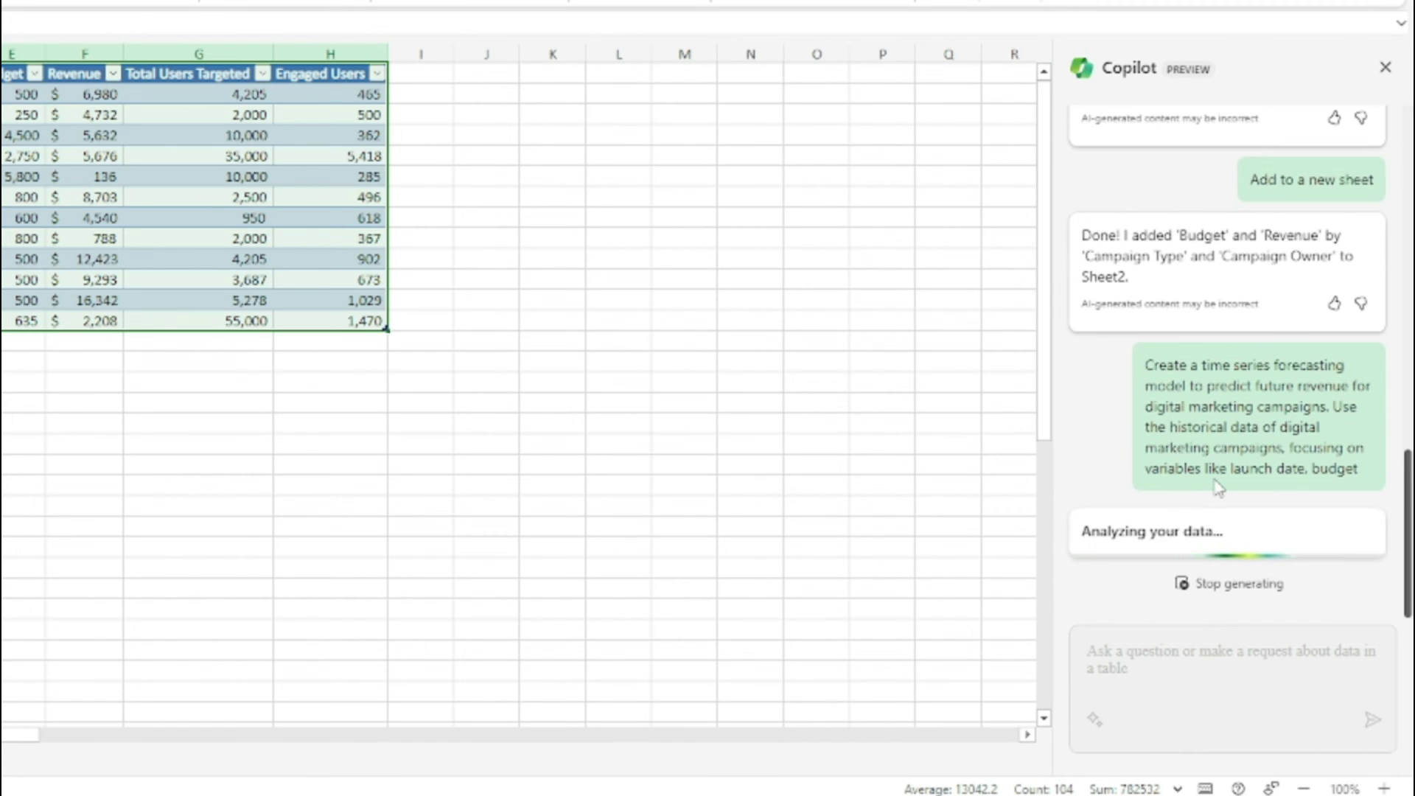
{"action": "scroll", "coordinate": [1084, 313], "scroll_direction": "up", "scroll_amount": 3}
{"action": "scroll", "coordinate": [1083, 314], "scroll_direction": "up", "scroll_amount": 1}
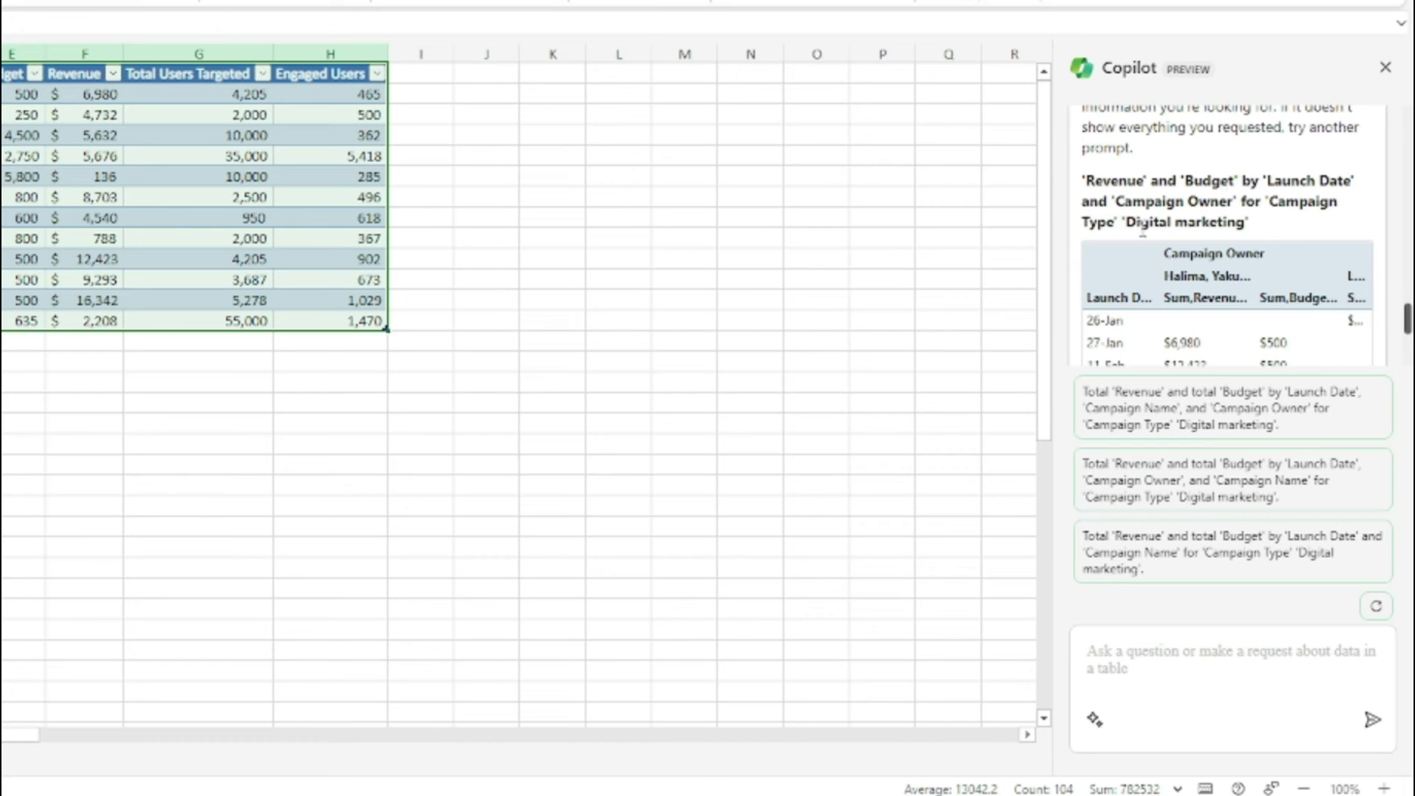
{"action": "scroll", "coordinate": [1220, 249], "scroll_direction": "up", "scroll_amount": 2}
{"action": "scroll", "coordinate": [1220, 249], "scroll_direction": "down", "scroll_amount": 6}
{"action": "left_click", "coordinate": [1219, 244]}
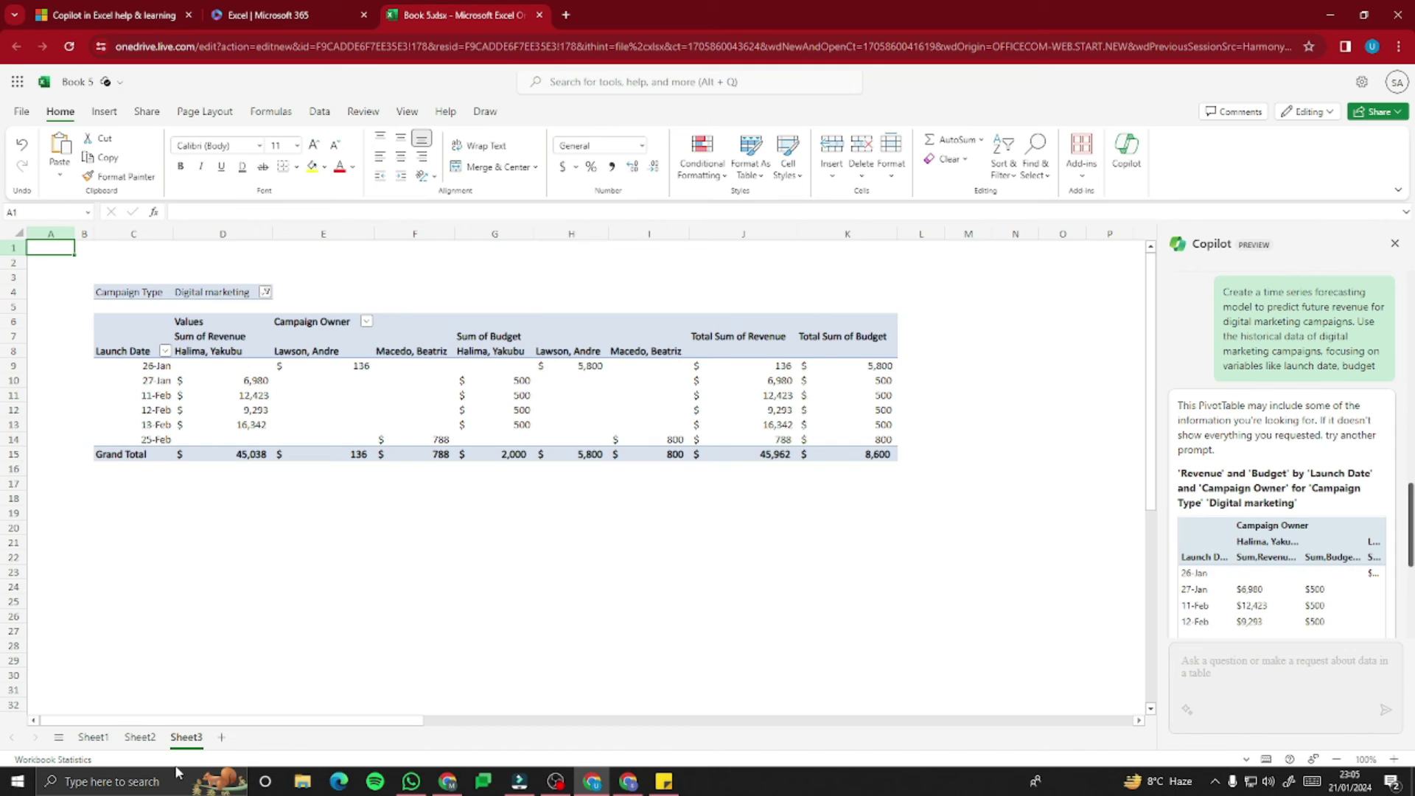
From Sheet1, ask Copilot for a pivot table with campaign type rows, campaign owner columns, and average revenue and average engaged users as values.
{"action": "left_click", "coordinate": [93, 737]}
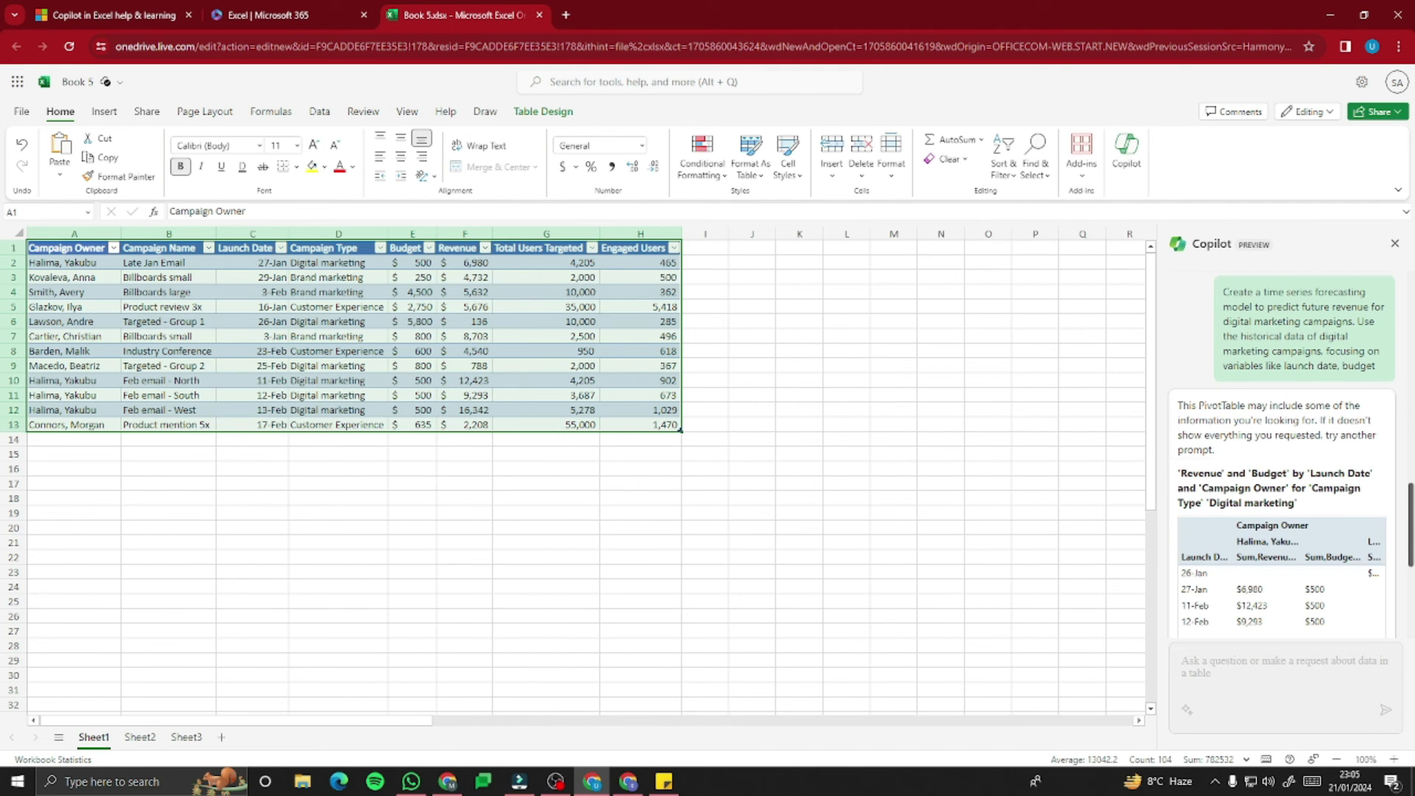
{"action": "scroll", "coordinate": [1282, 479], "scroll_direction": "down", "scroll_amount": 5}
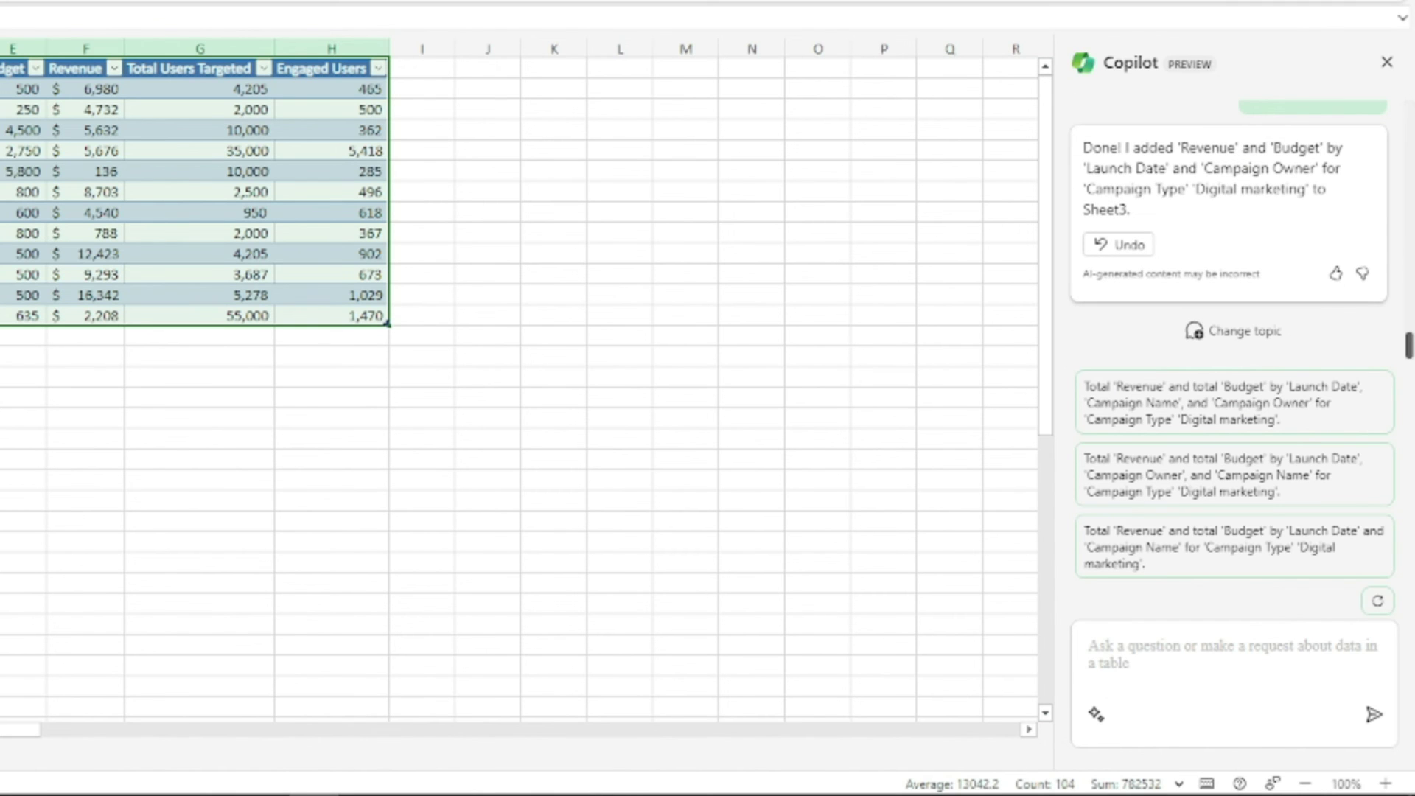
{"action": "left_click", "coordinate": [1195, 655]}
{"action": "type", "text": "Generate a pivot table to summarize the marketing campaign data. Include campaign type as the row label, campaign owner as the column label, and use the average revenue and average number of engaged u"}
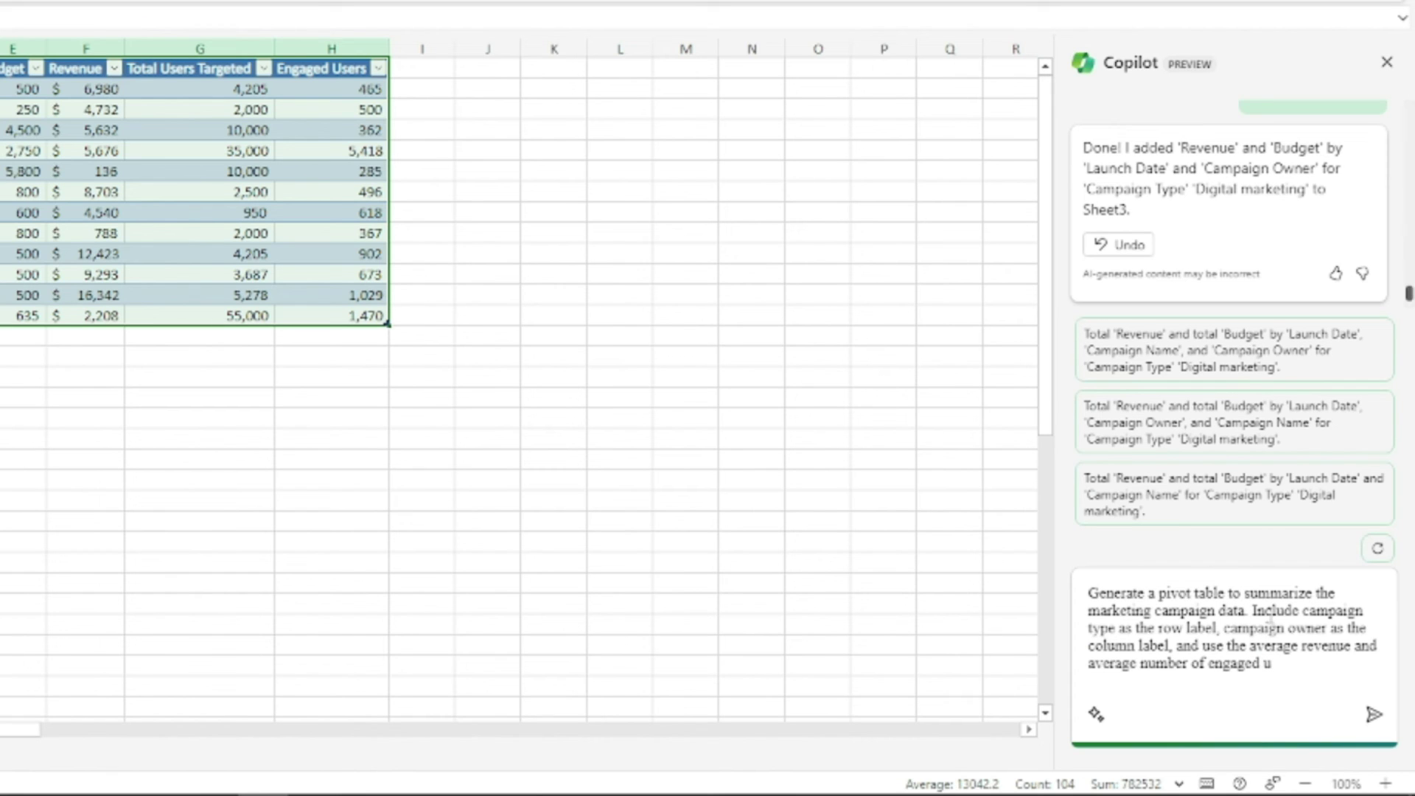
{"action": "left_click_drag", "start_coordinate": [1100, 611], "coordinate": [1251, 618]}
{"action": "left_click", "coordinate": [1288, 621]}
{"action": "left_click_drag", "start_coordinate": [1260, 652], "coordinate": [1349, 649]}
{"action": "left_click", "coordinate": [1150, 667]}
{"action": "key", "text": "ctrl+shift+Home"}
{"action": "left_click_drag", "start_coordinate": [1162, 667], "coordinate": [1280, 667]}
{"action": "left_click", "coordinate": [1333, 671]}
{"action": "left_click", "coordinate": [1373, 717]}
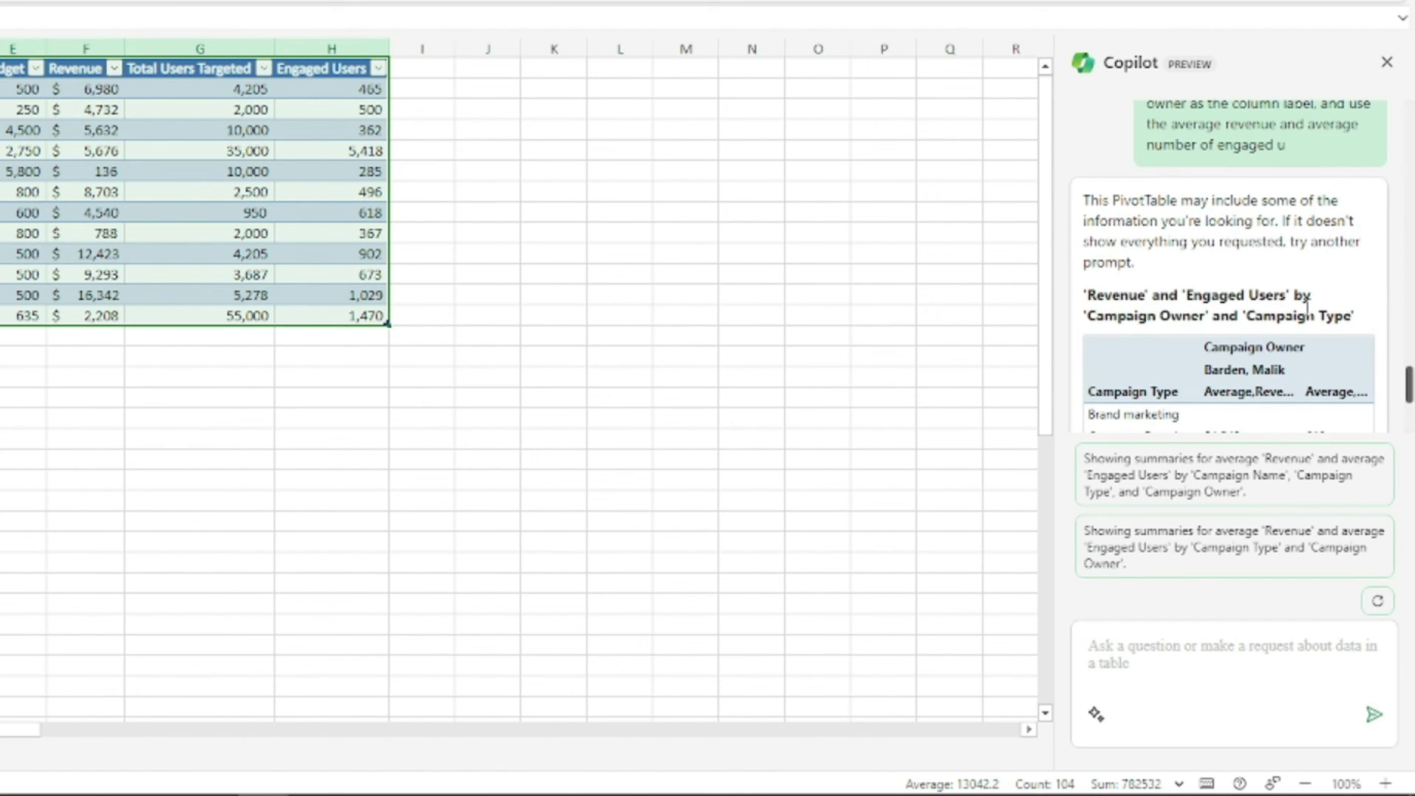
Add Copilot's PivotTable of average Revenue and Engaged Users by Campaign Owner and Campaign Type to a new sheet and look across its columns.
{"action": "scroll", "coordinate": [1307, 306], "scroll_direction": "down", "scroll_amount": 3}
{"action": "scroll", "coordinate": [1302, 243], "scroll_direction": "up", "scroll_amount": 3}
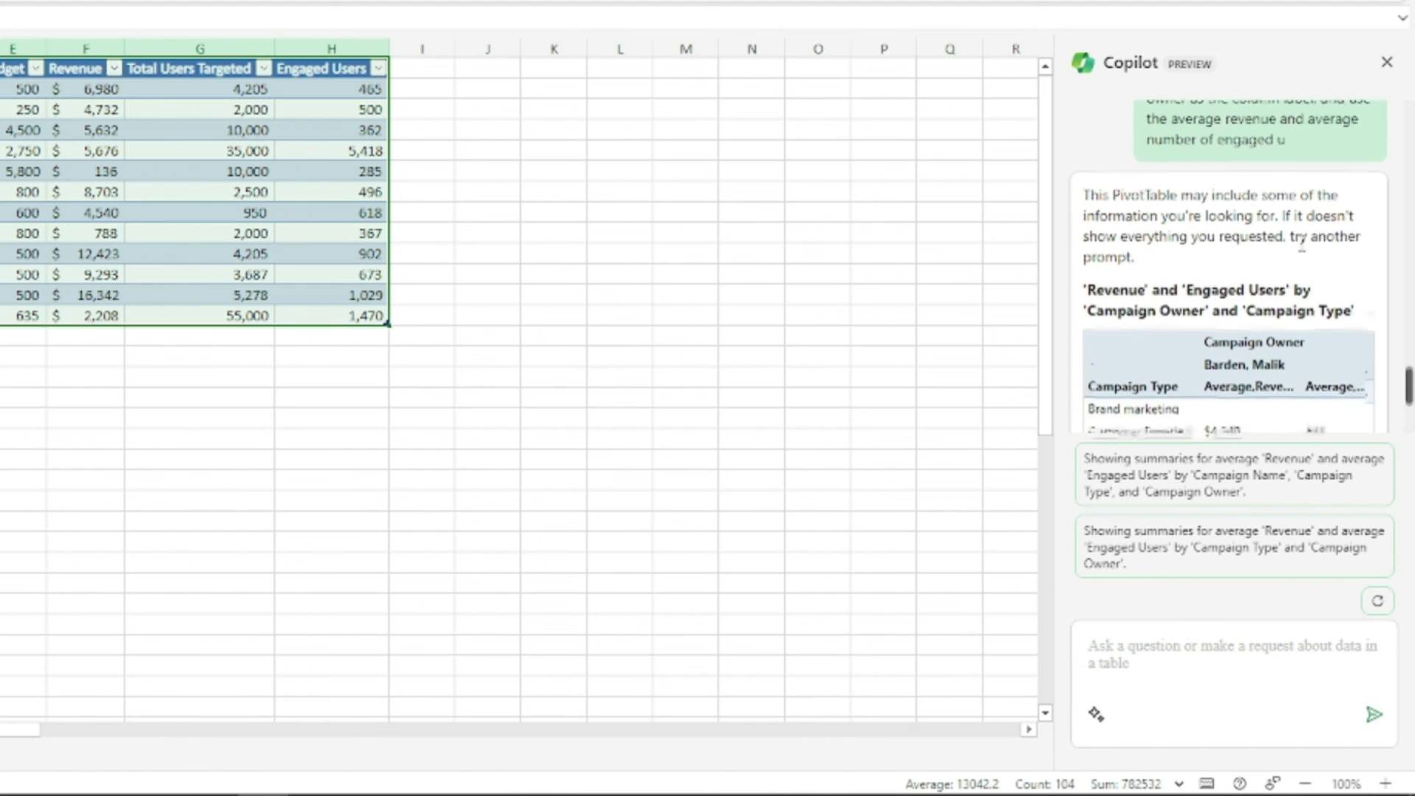
{"action": "scroll", "coordinate": [1297, 236], "scroll_direction": "down", "scroll_amount": 3}
{"action": "left_click", "coordinate": [1202, 315]}
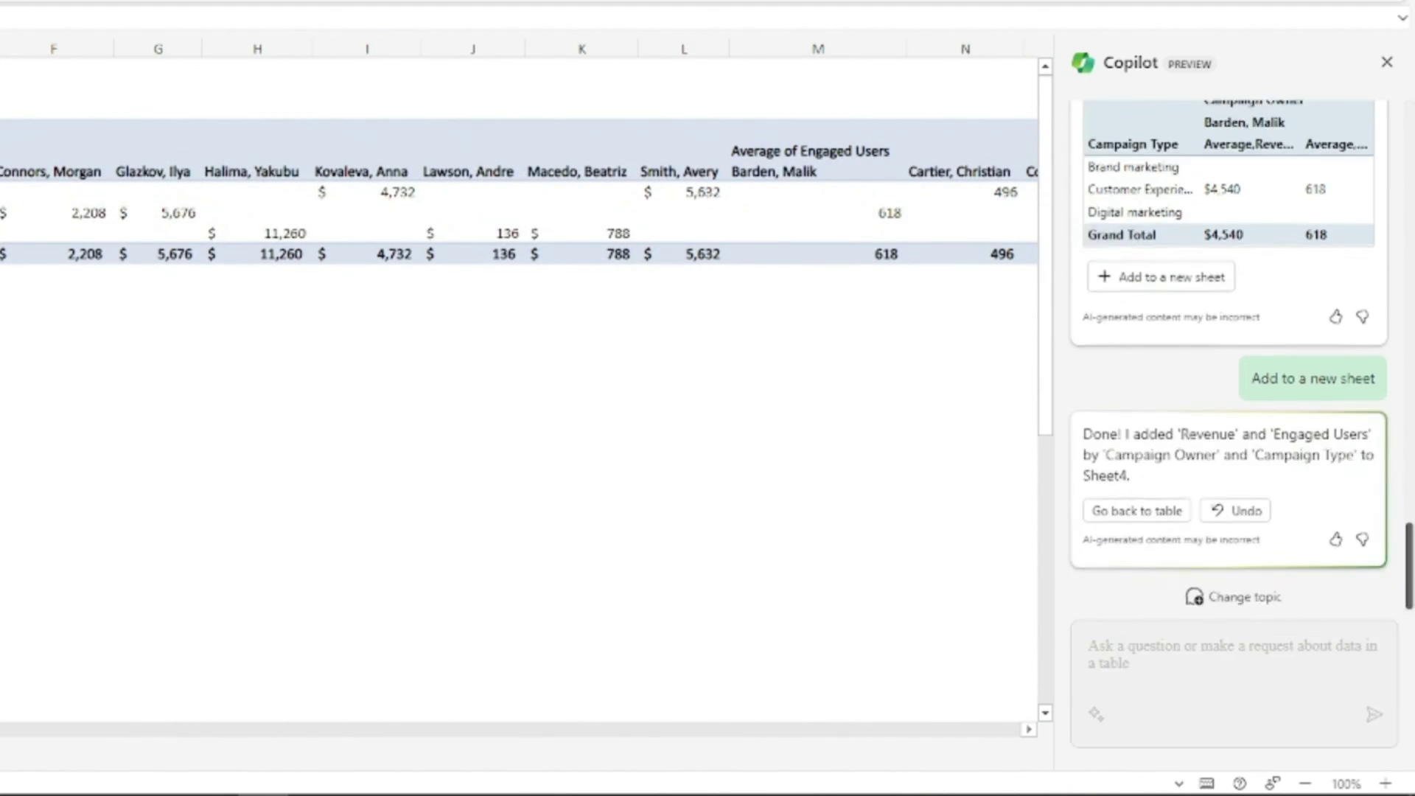
{"action": "left_click_drag", "start_coordinate": [506, 737], "coordinate": [519, 742]}
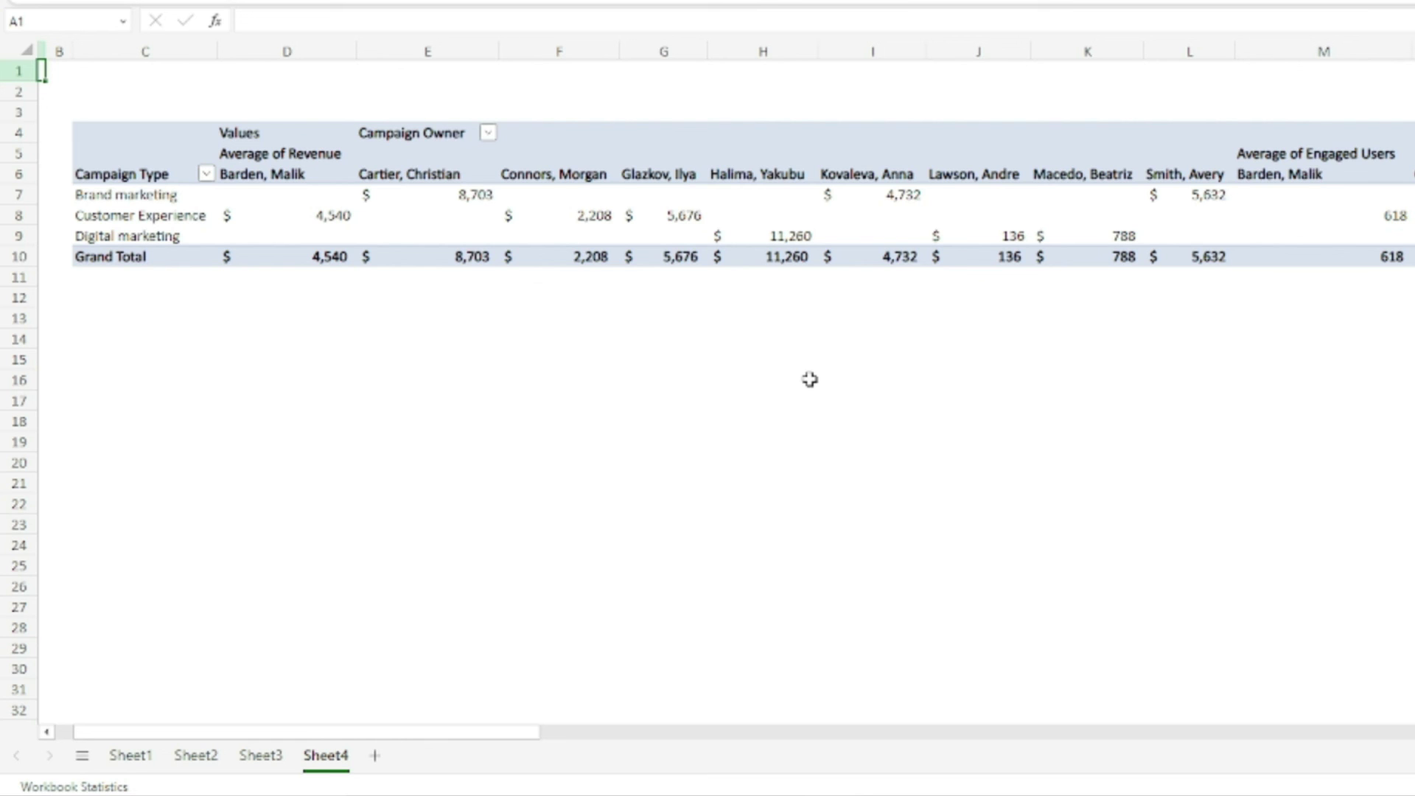
{"action": "left_click_drag", "start_coordinate": [388, 737], "coordinate": [104, 733]}
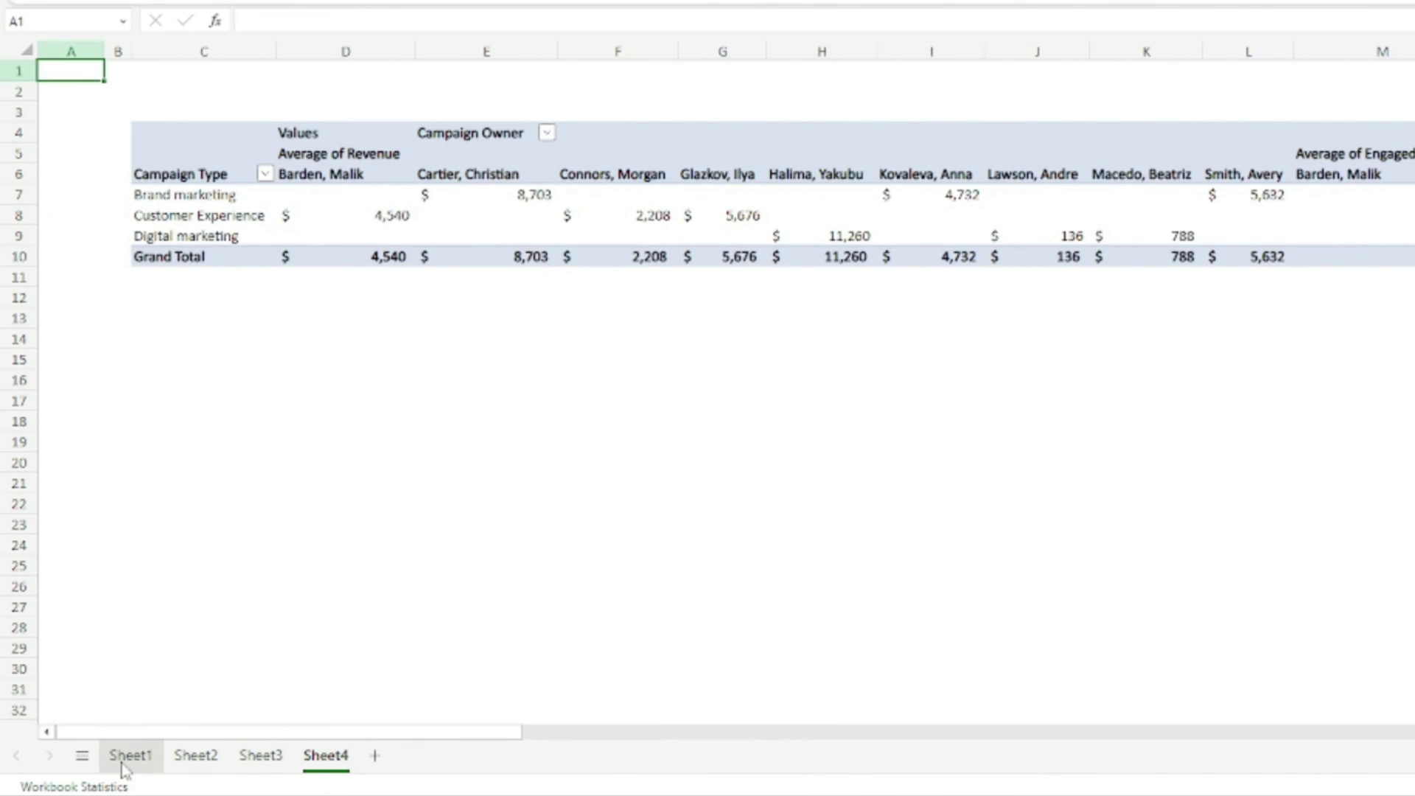
From Sheet1, ask Copilot for a hypothetical stock price trend model using overall revenue and engagement from the marketing campaigns as company indicators.
{"action": "left_click", "coordinate": [122, 765]}
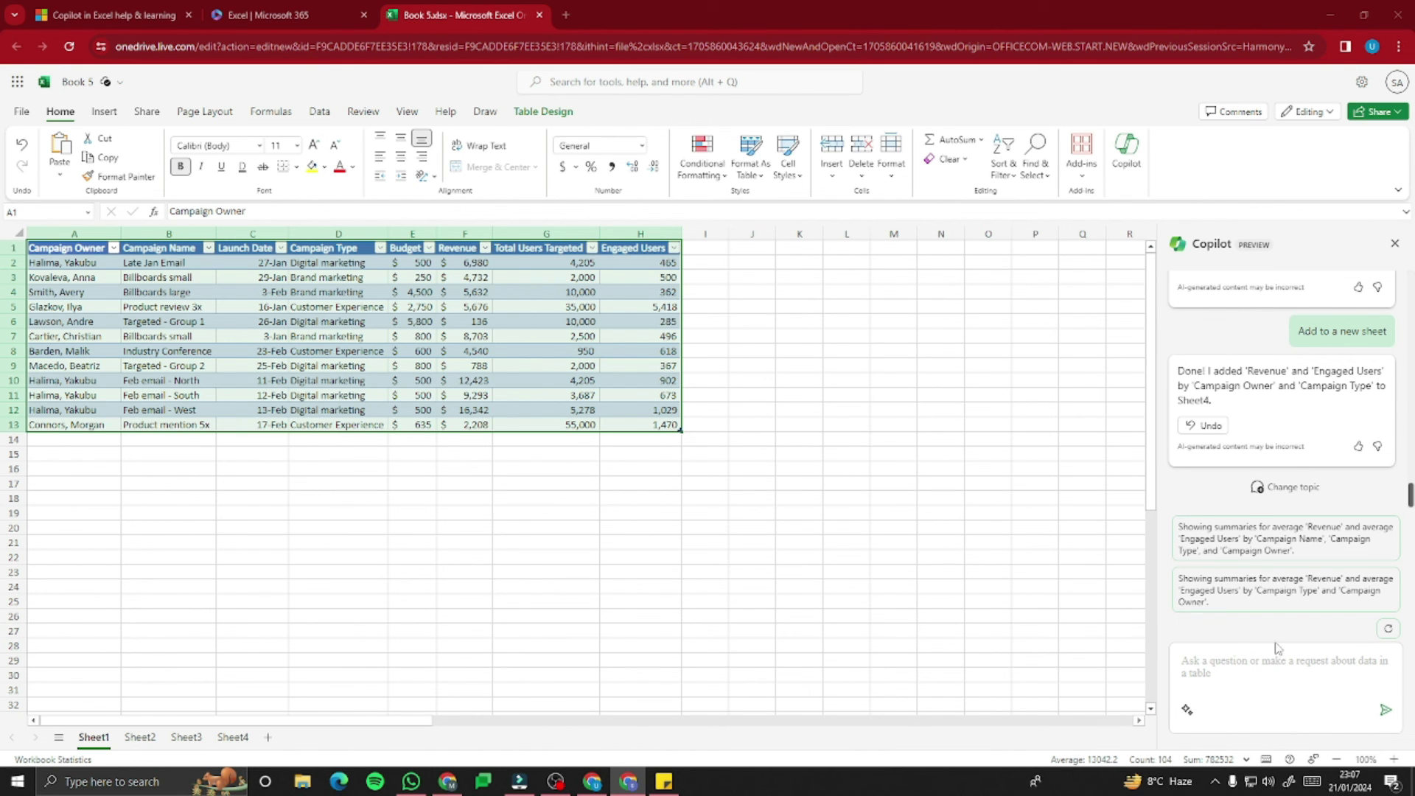
{"action": "type", "text": "Considering the dataset as a proxy for company performance, create a hypothetical stock price trend model. Use the overall revenue and engagement from the marketing campaigns as indicators of company"}
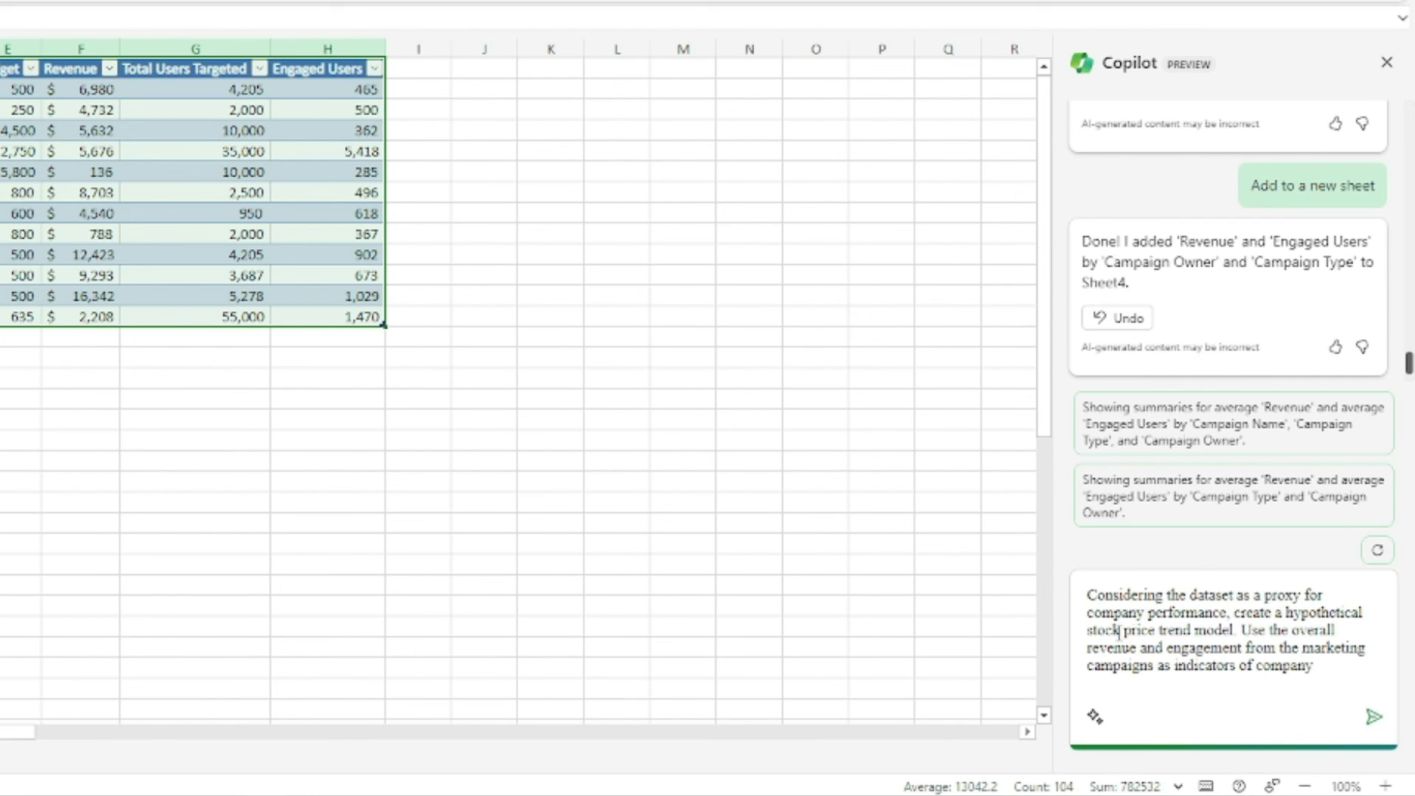
{"action": "left_click_drag", "start_coordinate": [1182, 631], "coordinate": [1238, 626]}
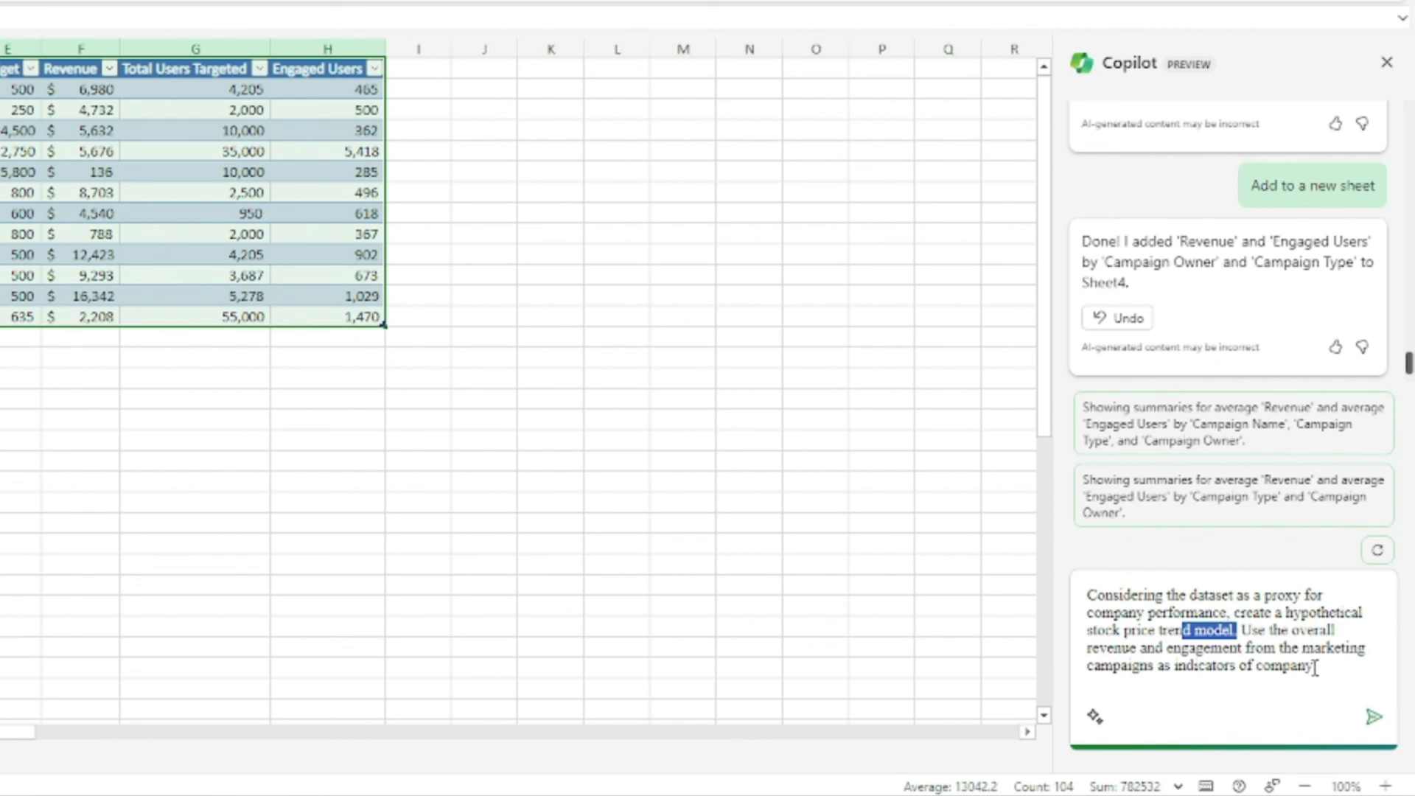
{"action": "left_click", "coordinate": [1372, 718]}
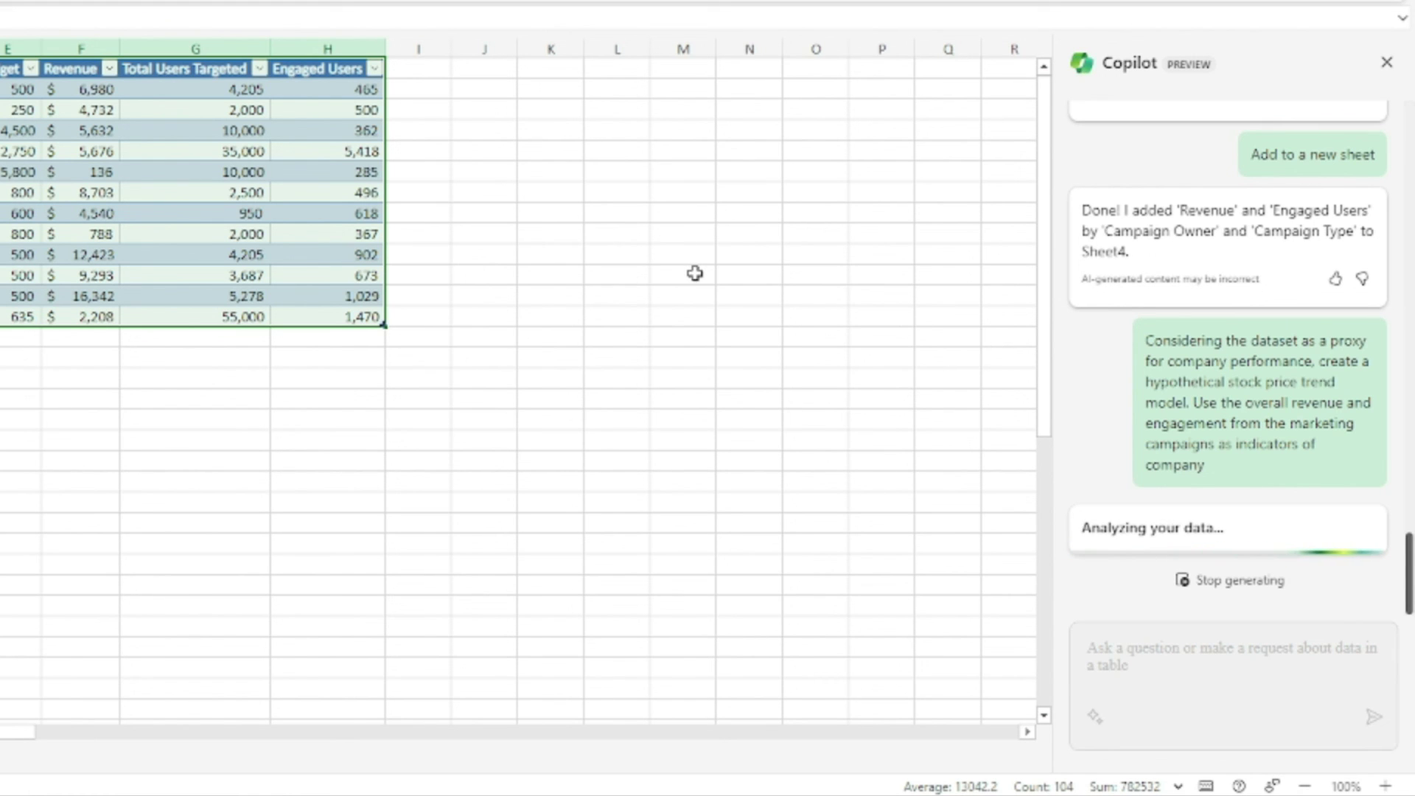
Add Copilot's line chart of Customer Experience Engaged Users by Launch Date to a new sheet and compare it with the Sheet1 data.
{"action": "left_click", "coordinate": [1160, 426]}
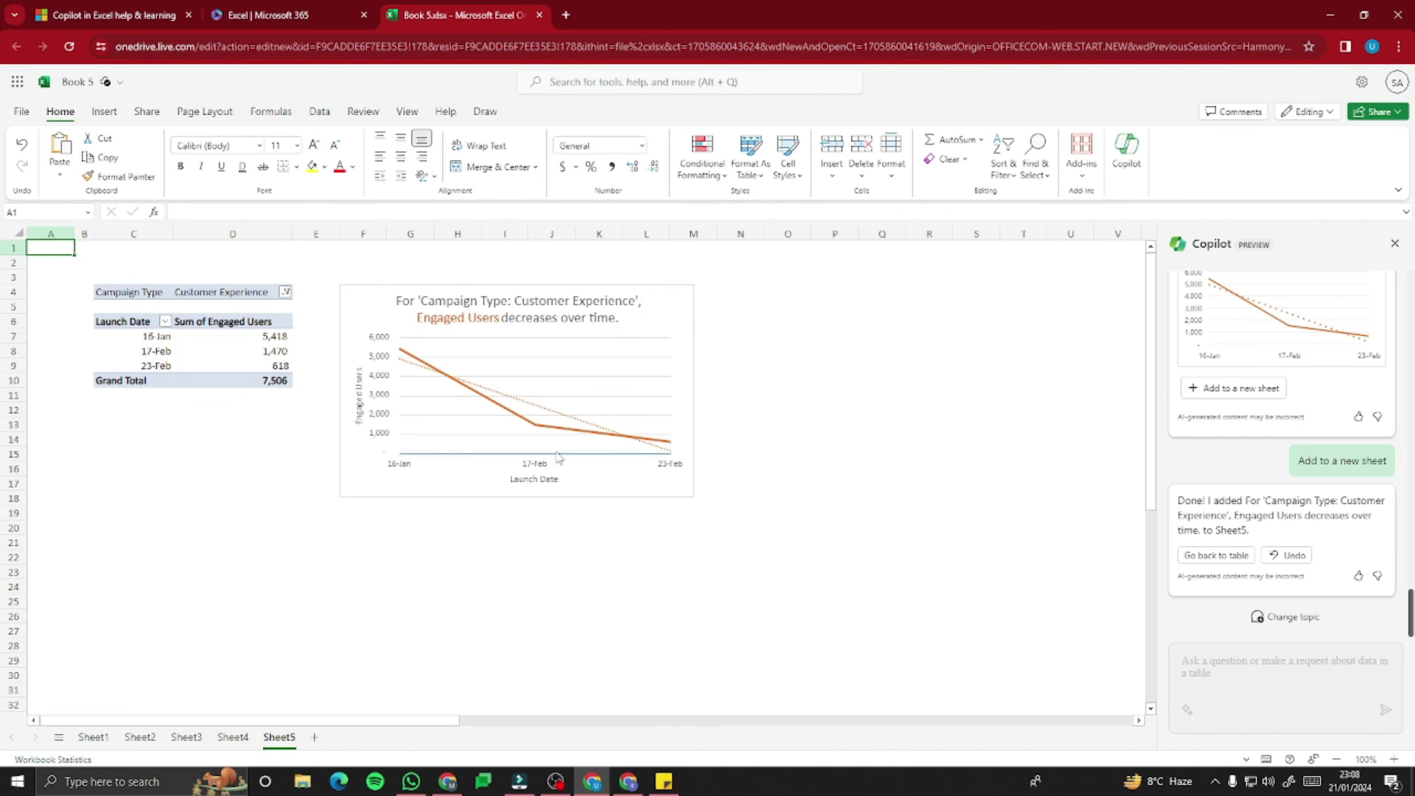
{"action": "left_click", "coordinate": [90, 737]}
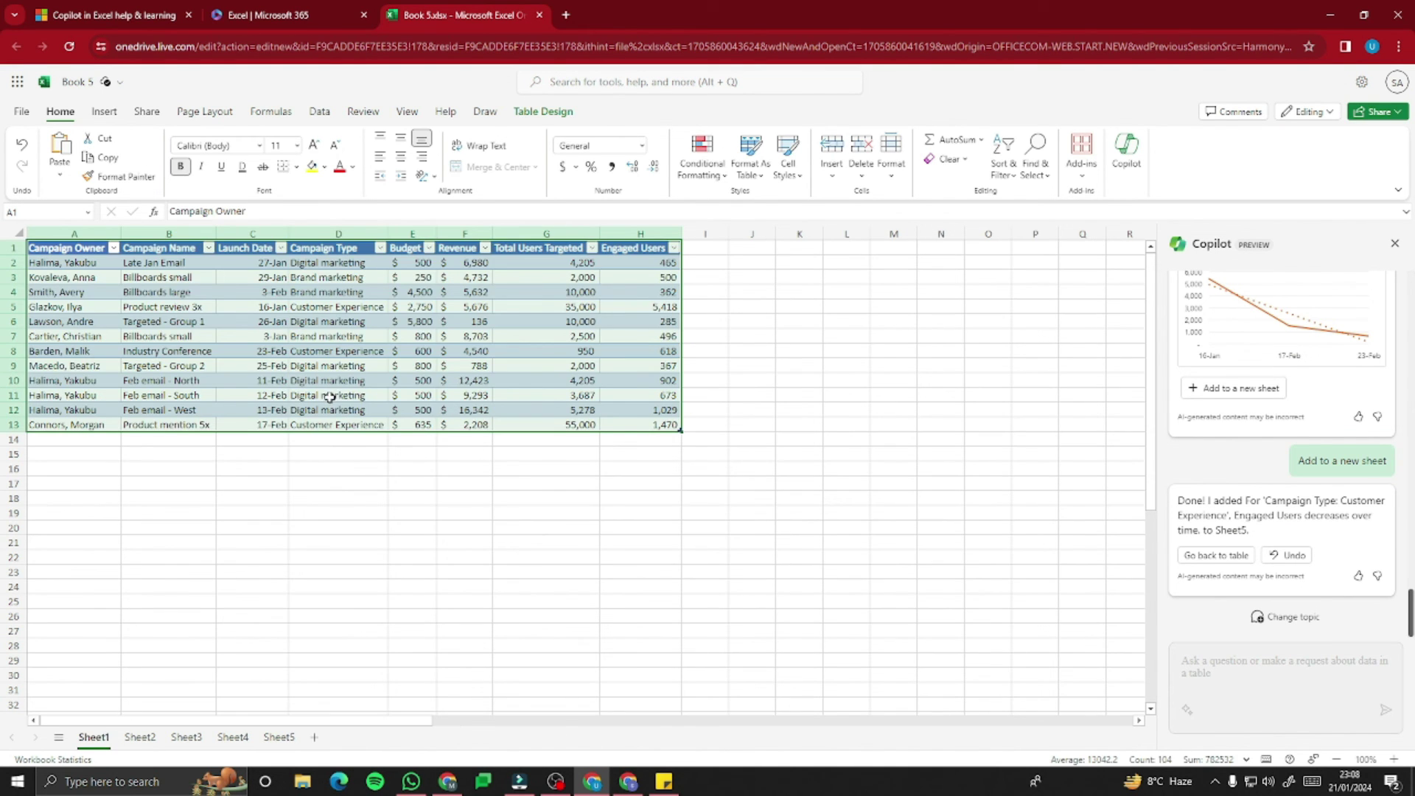
{"action": "left_click", "coordinate": [279, 737]}
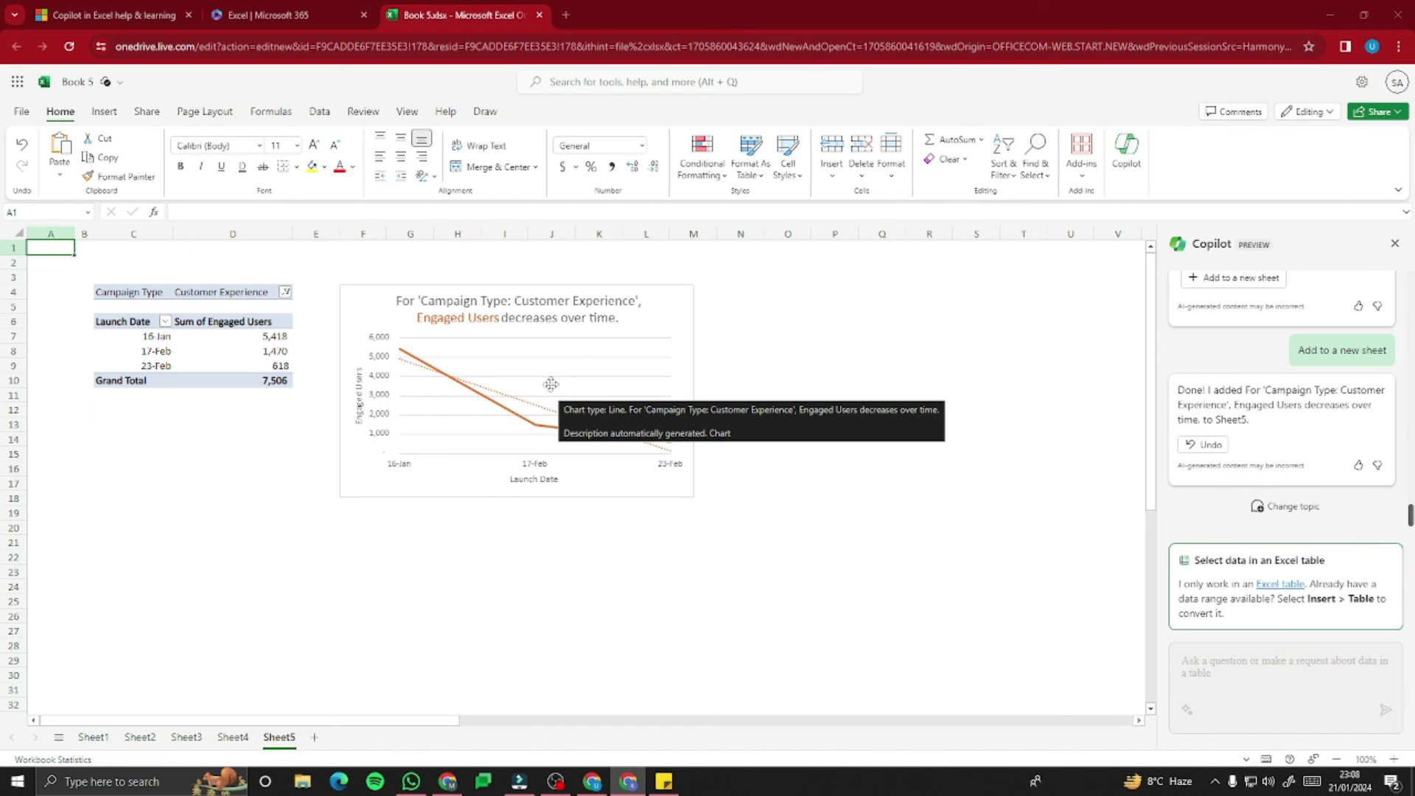
{"action": "left_click", "coordinate": [93, 737]}
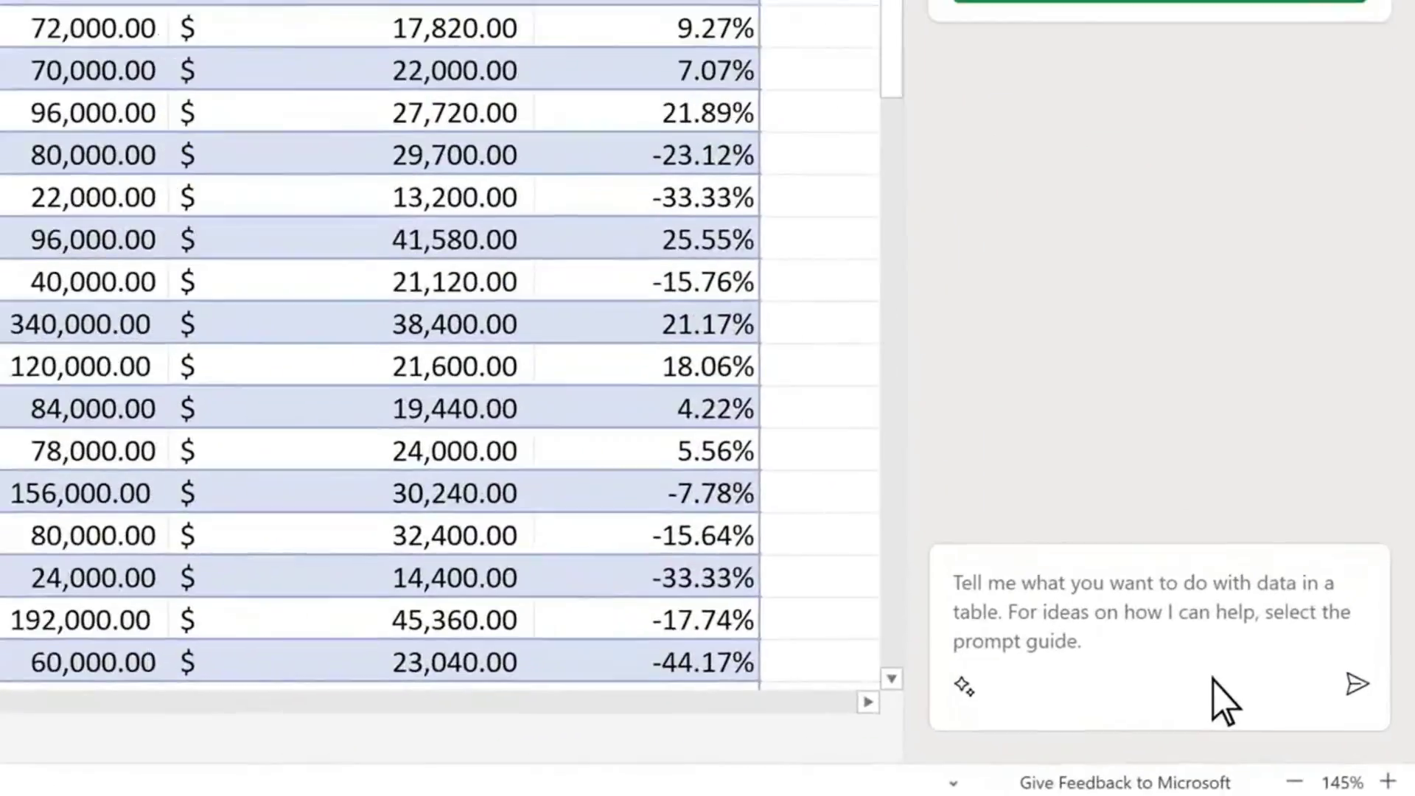
Write a Copilot prompt for a revenue column based on a 10% marketing increase, assuming every 1k in marketing spend raises units sold by 1%.
{"action": "left_click", "coordinate": [1311, 735]}
{"action": "type", "text": "Assuming every 1k in m"}
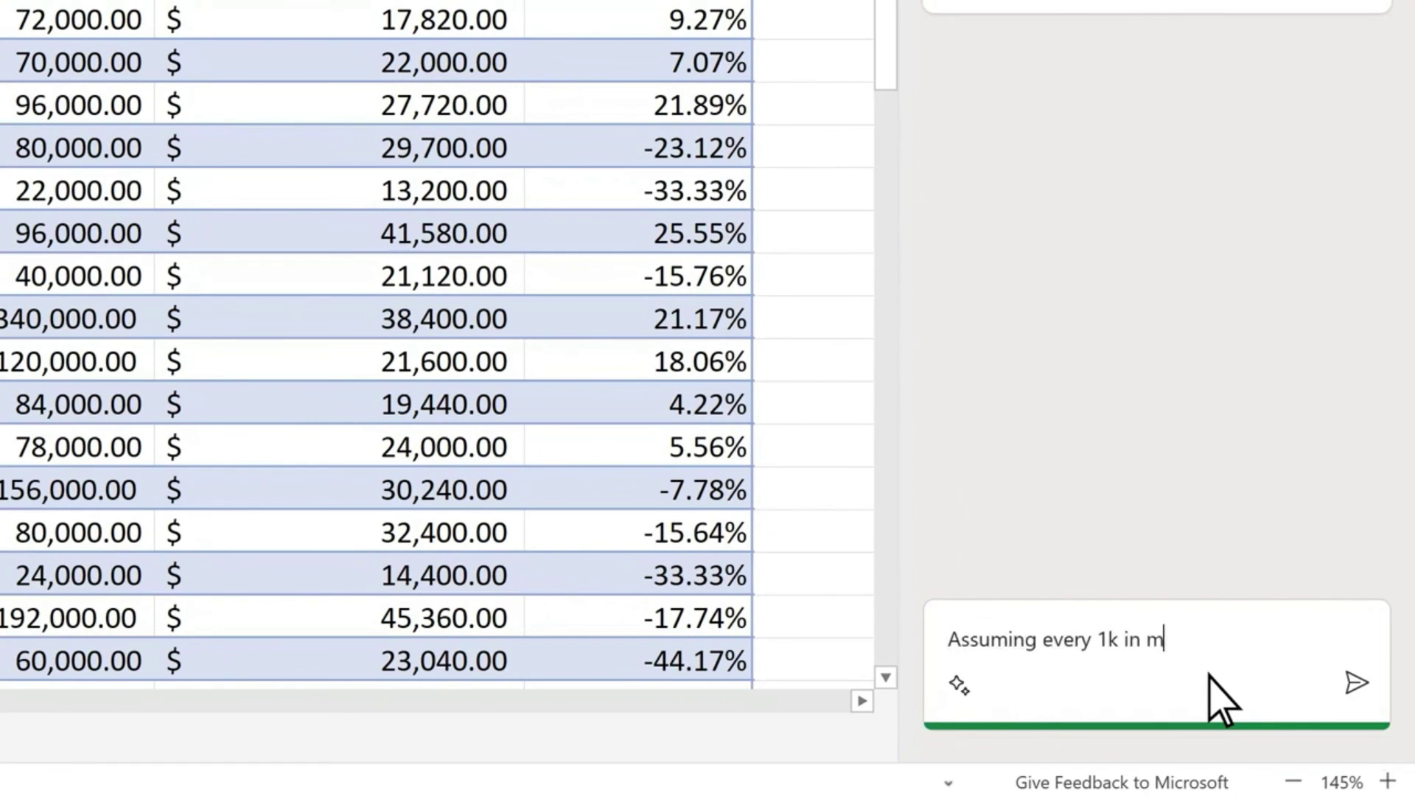
{"action": "type", "text": "arketing spend increases units sold by 1%, add a column that calculates the revenue based on a 10% increase in marketing expen"}
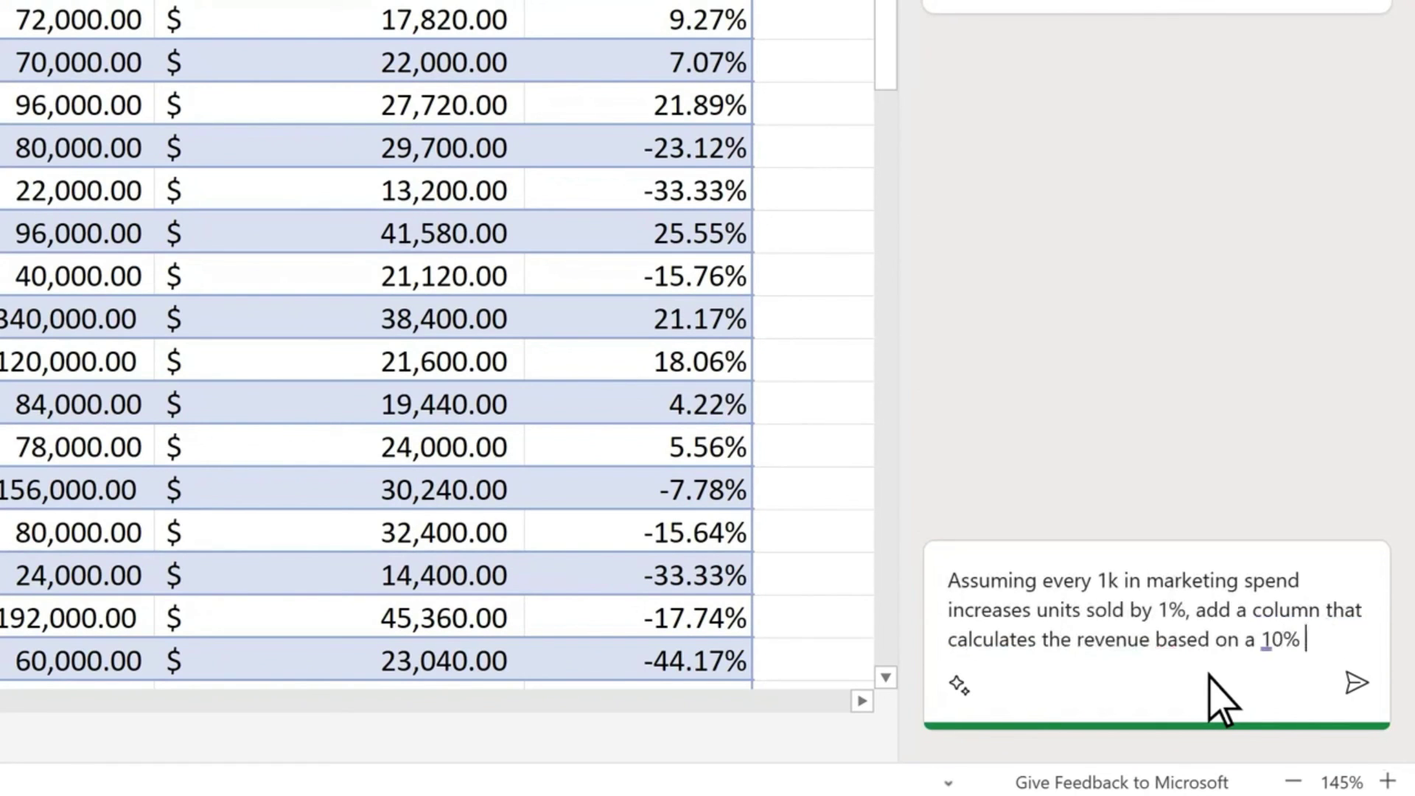